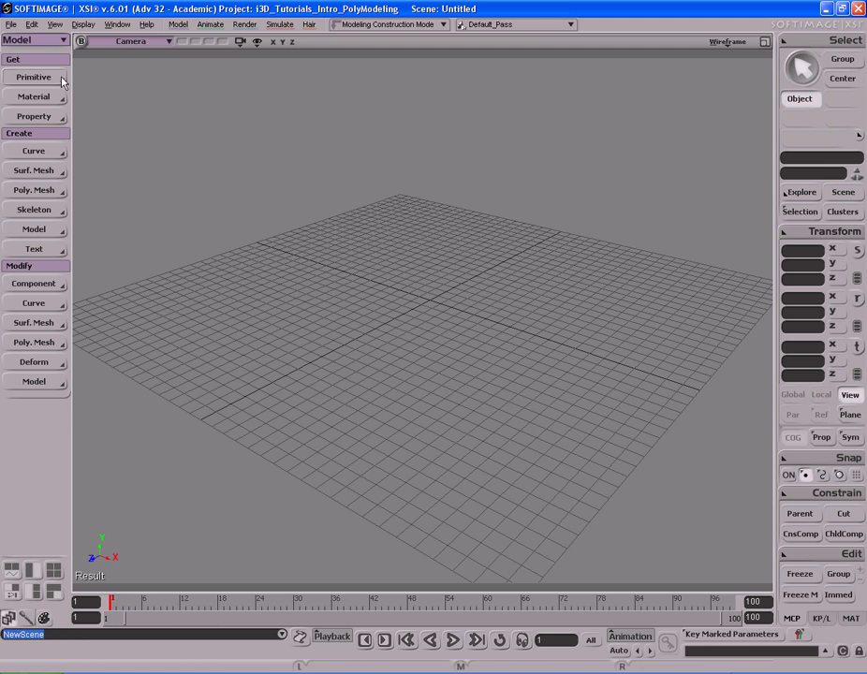
- Create a polygon mesh sphere primitive and display the camera view as shaded
mouse_move(147, 103)
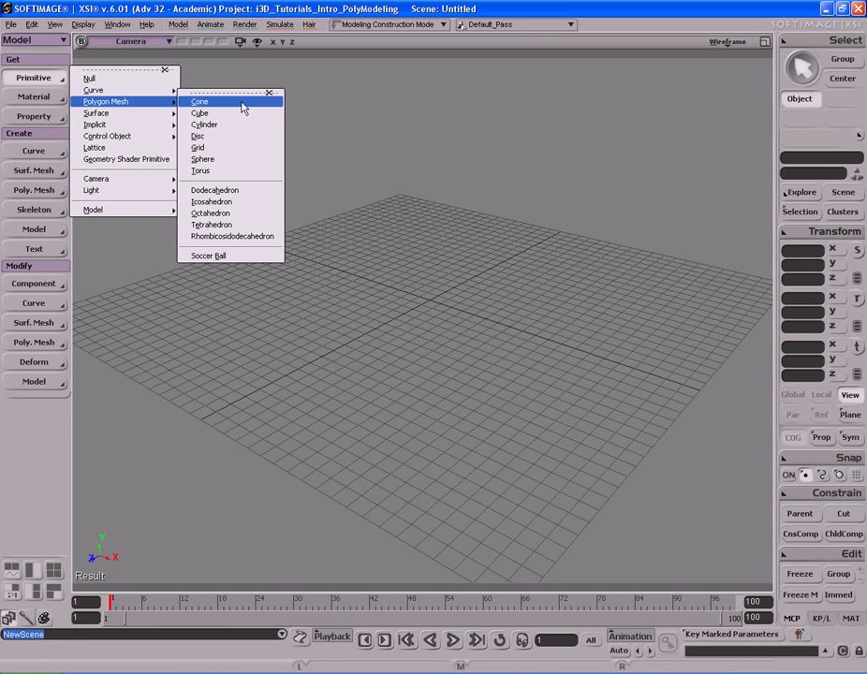
left_click(245, 160)
key("s")
left_click_drag(440, 207, 488, 192)
middle_click_drag(488, 192, 459, 198)
right_click_drag(459, 197, 425, 203)
middle_click(732, 47)
key("s")
middle_click_drag(454, 138, 451, 122)
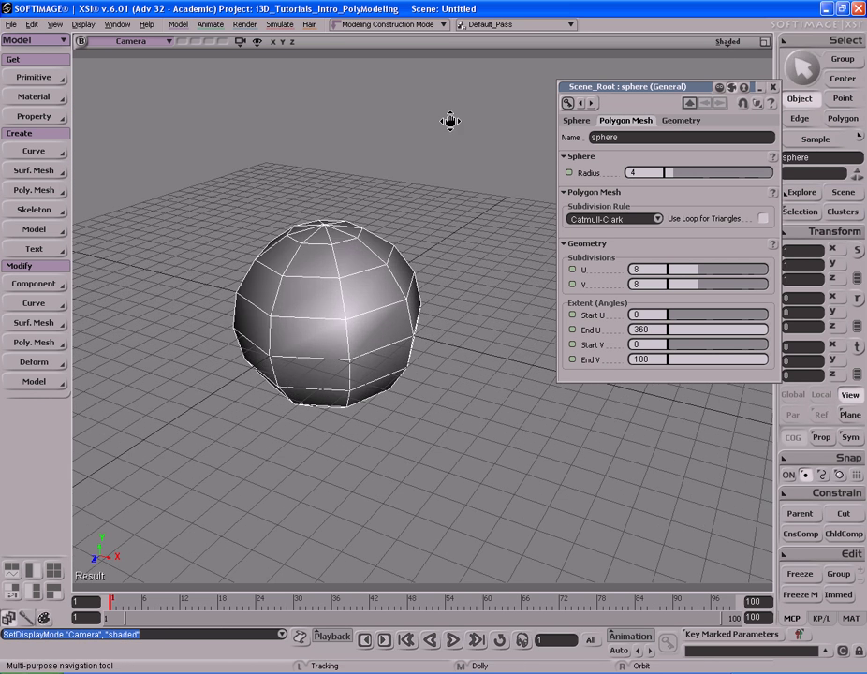
left_click_drag(451, 122, 455, 118)
right_click_drag(455, 118, 450, 121)
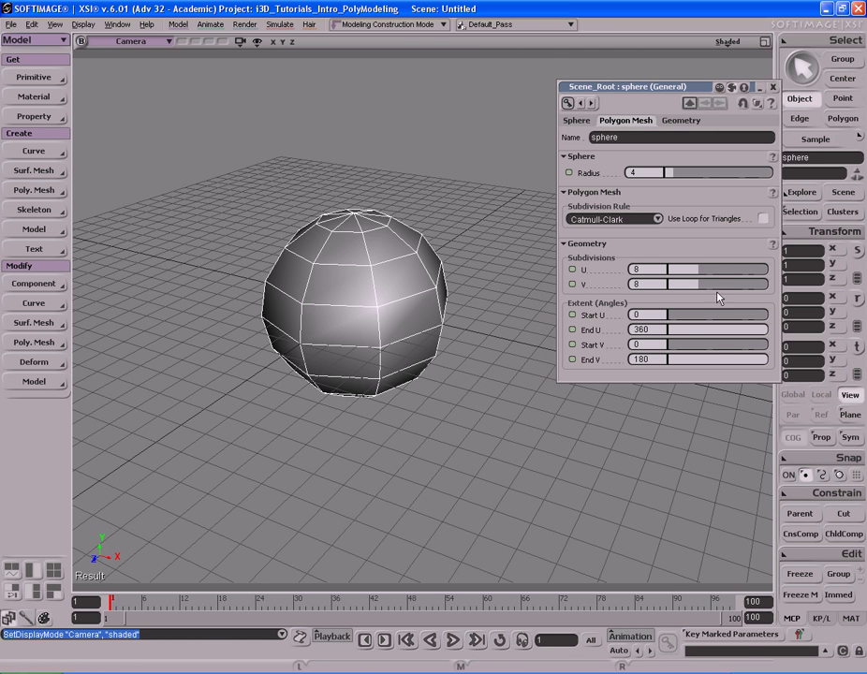
- Raise the sphere's subdivisions to 20 in U and 24 in V, and rotate it -90 degrees about X
left_click_drag(701, 284, 749, 277)
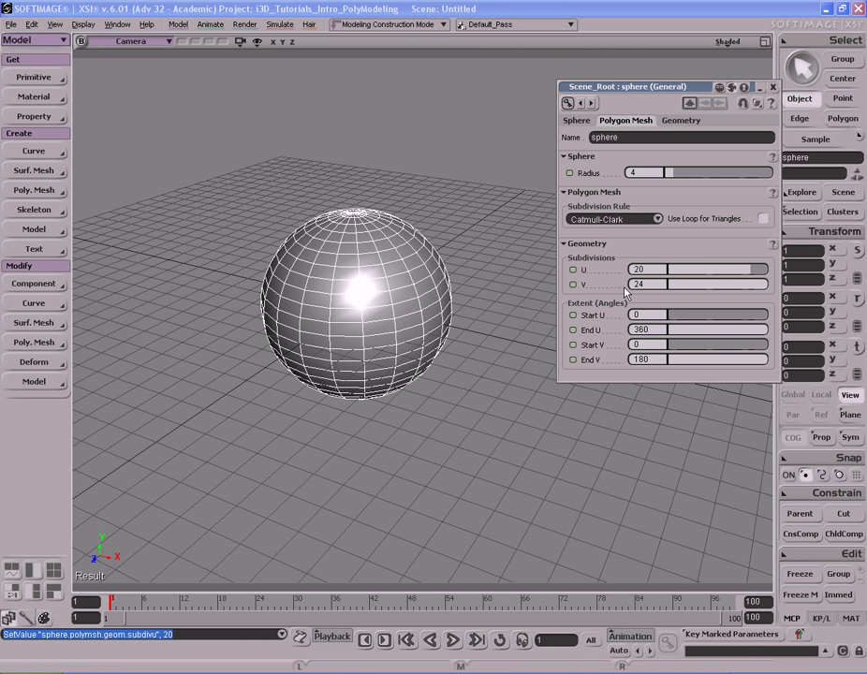
key("c")
left_click_drag(328, 291, 383, 219)
key("s")
right_click_drag(383, 219, 381, 240)
middle_click_drag(381, 239, 387, 245)
left_click_drag(387, 245, 374, 258)
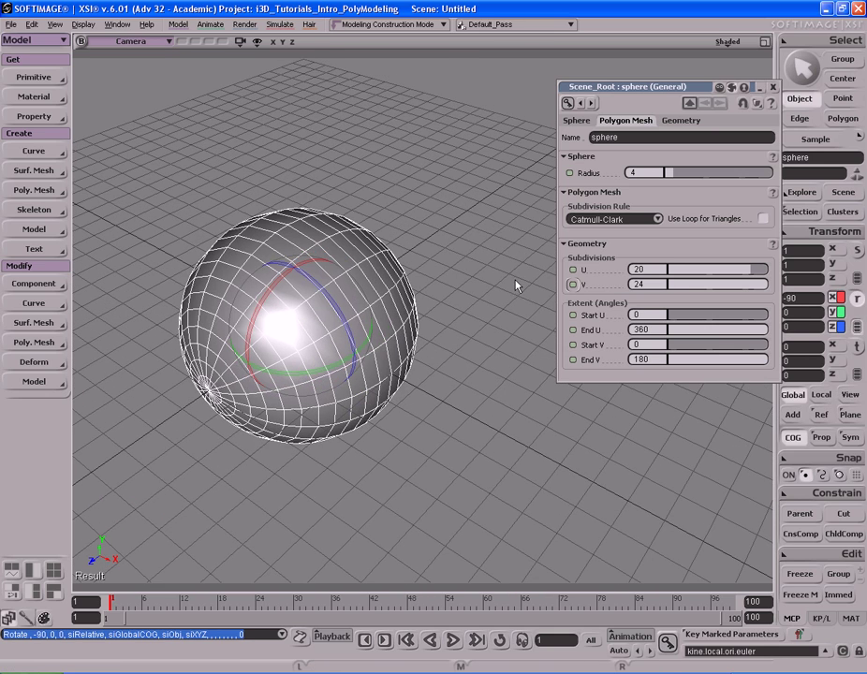
- Set the sphere's U subdivisions to 24, close its properties, and turn on Wireframe On Shaded
left_click_drag(784, 280, 775, 274)
key("s")
right_click_drag(389, 284, 503, 197)
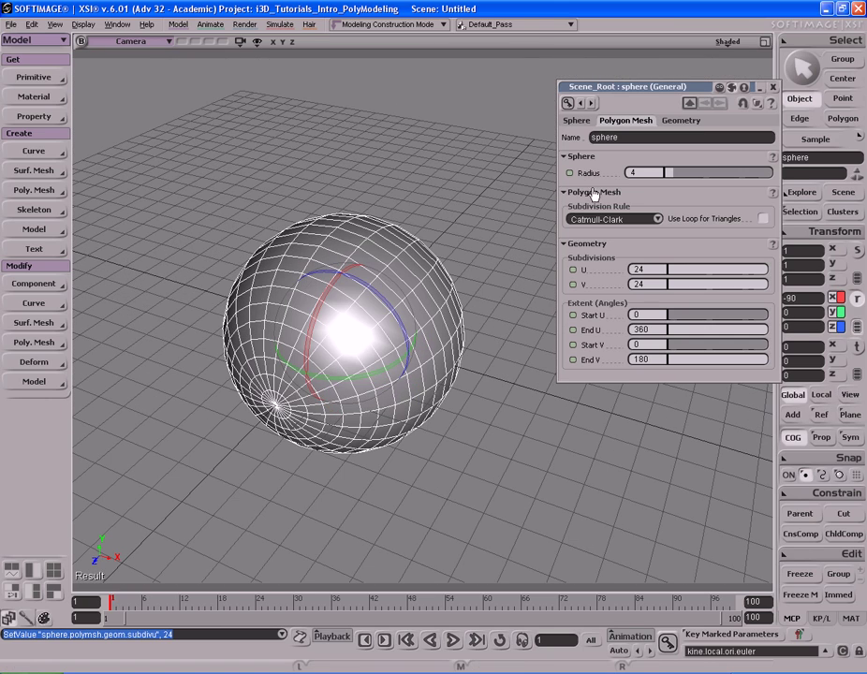
left_click(774, 88)
left_click(727, 42)
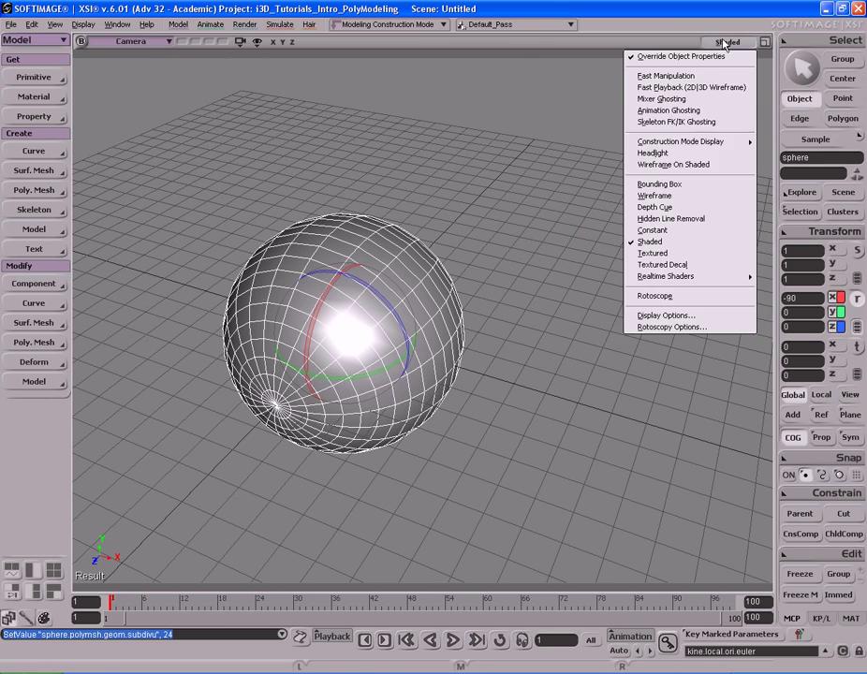
left_click(698, 165)
- Flatten the sphere by scaling it to about 0.73 in X and 0.54 in Z
key("s")
mouse_move(644, 219)
right_mouse_down()
mouse_move(575, 231)
mouse_move(602, 232)
mouse_move(542, 217)
mouse_move(580, 213)
mouse_move(560, 239)
mouse_move(609, 209)
mouse_move(596, 188)
right_mouse_up()
key("v")
key("s")
key("x")
key("s")
key("x")
middle_click_drag(590, 135, 590, 192)
key("s")
right_click_drag(590, 192, 519, 213)
key("x")
middle_click_drag(519, 212, 550, 209)
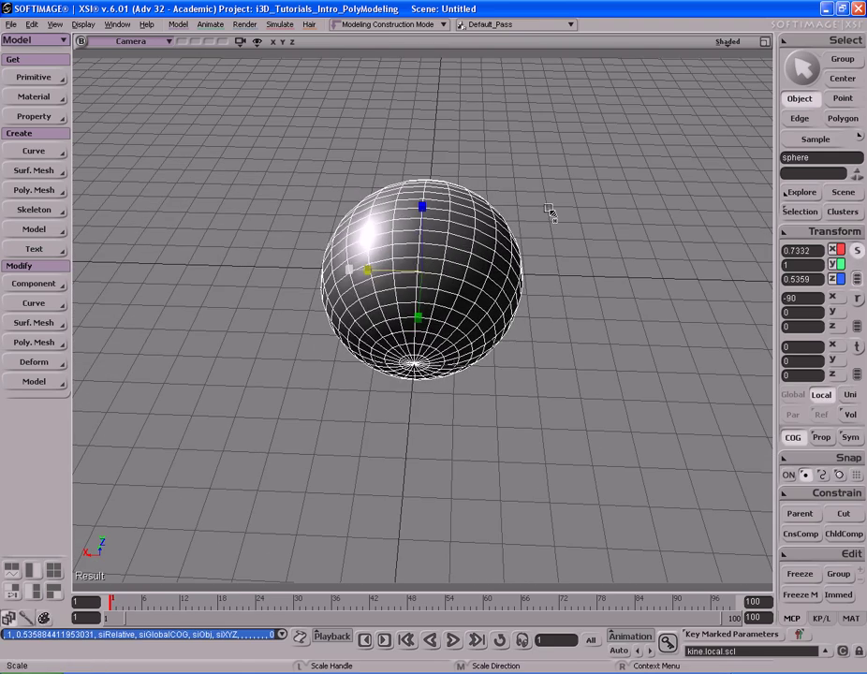
- Refine the ellipsoid's scale to about 0.74 in X, 0.98 in Y and 0.50 in Z
key("s")
right_click_drag(553, 210, 651, 225)
key("x")
middle_click_drag(627, 218, 630, 215)
key("s")
right_click_drag(631, 215, 557, 196)
key("x")
middle_click_drag(580, 192, 586, 190)
key("s")
right_click_drag(575, 183, 654, 229)
key("x")
middle_click_drag(654, 228, 643, 221)
key("s")
right_click_drag(642, 221, 522, 128)
right_click_drag(650, 168, 623, 152)
middle_click_drag(623, 153, 600, 158)
key("x")
key("s")
left_click_drag(602, 157, 592, 174)
middle_click_drag(639, 157, 595, 163)
right_click_drag(595, 163, 591, 160)
key("x")
middle_click_drag(592, 159, 592, 158)
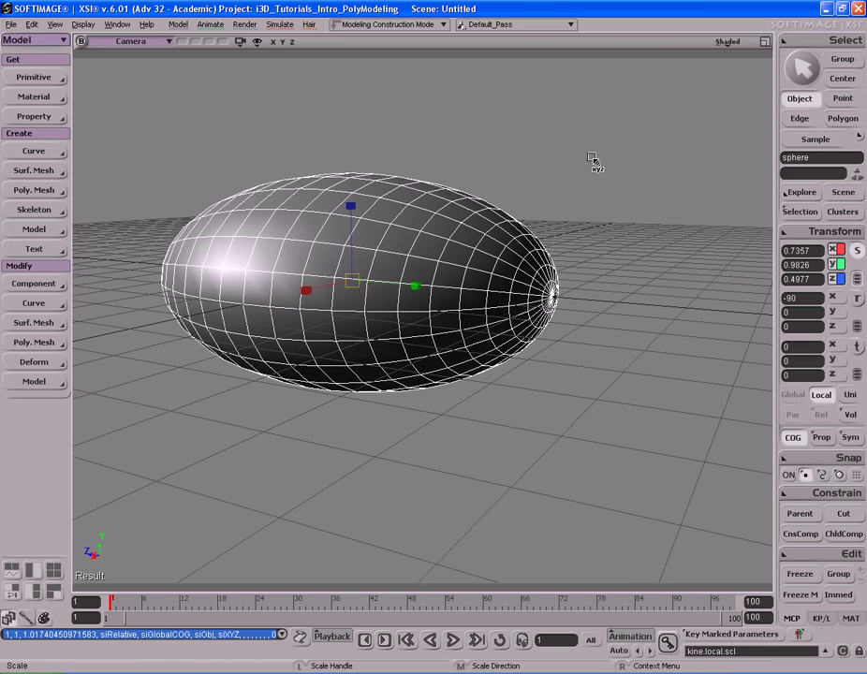
- In the Right view, select the points in the lower half of the ellipsoid
key("F12")
key("F12")
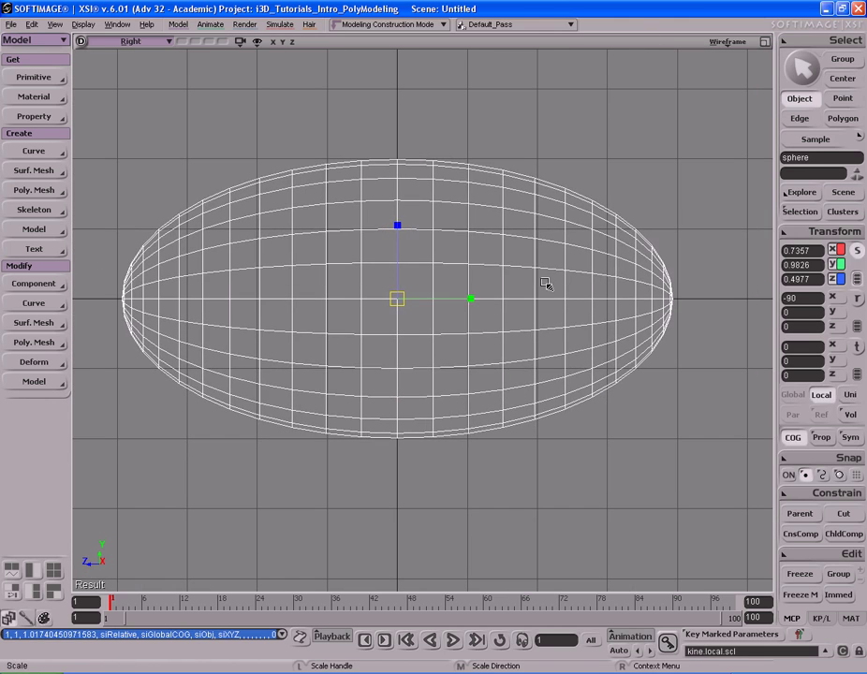
key("t")
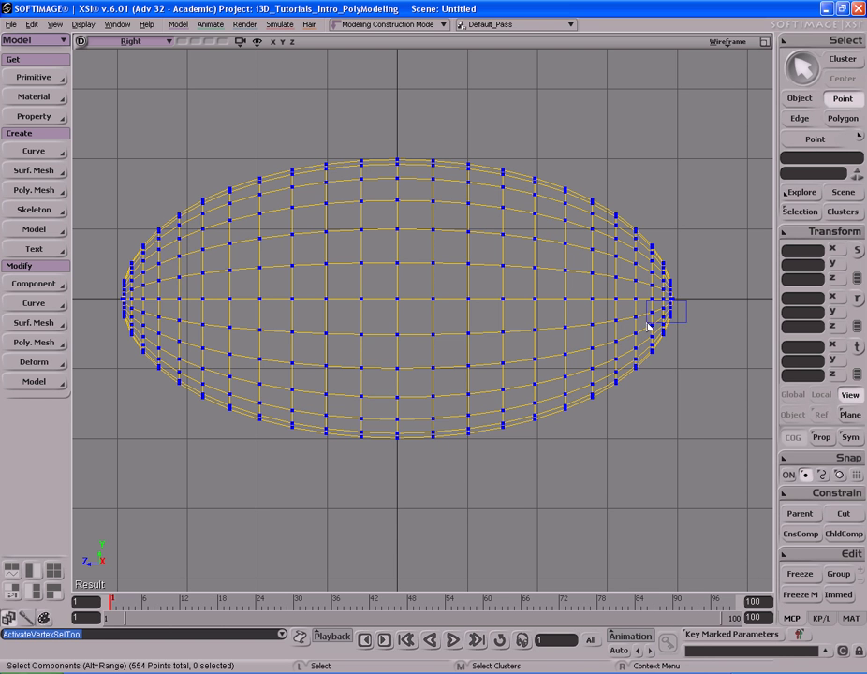
left_click_drag(493, 392, 118, 438)
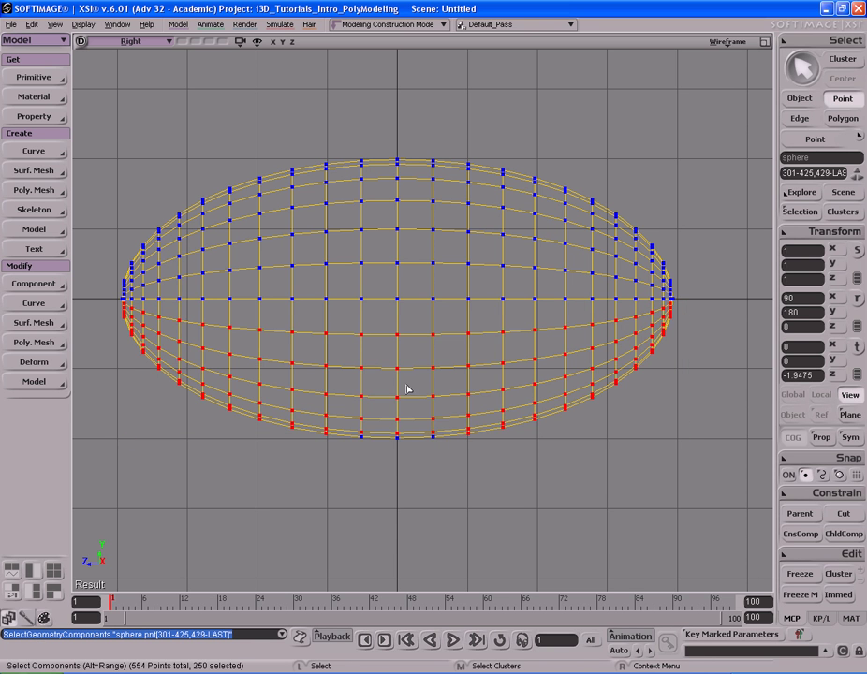
- Examine the point selection closely at the ends of the ellipsoid in the Right view
key("s")
left_click_drag(698, 338, 492, 359)
middle_click_drag(491, 359, 274, 369)
key("s")
middle_click_drag(479, 356, 236, 356)
left_click_drag(236, 356, 740, 343)
left_click_drag(141, 352, 432, 341)
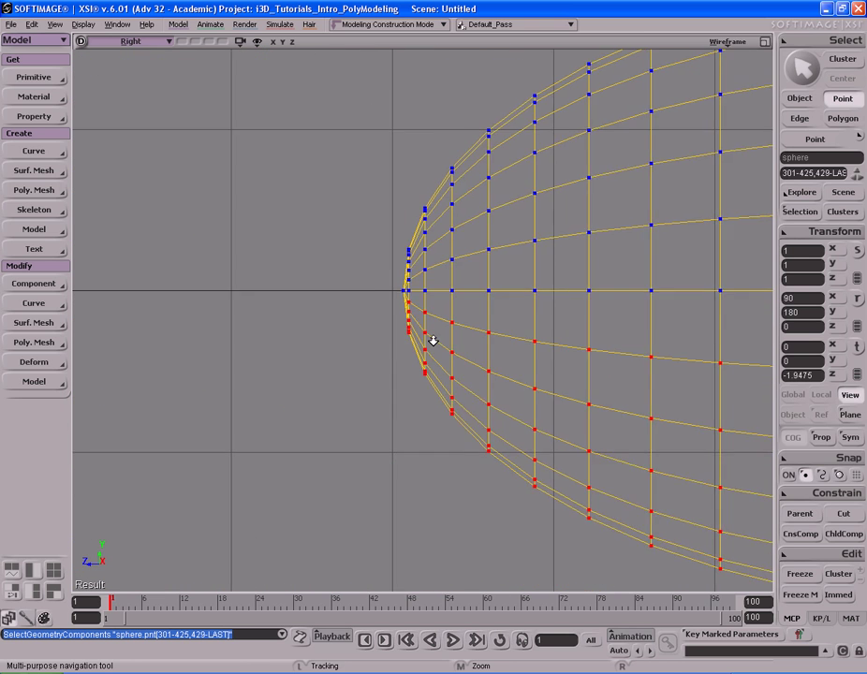
middle_click_drag(433, 341, 304, 357)
key("s")
middle_click_drag(284, 310, 547, 315)
key("a")
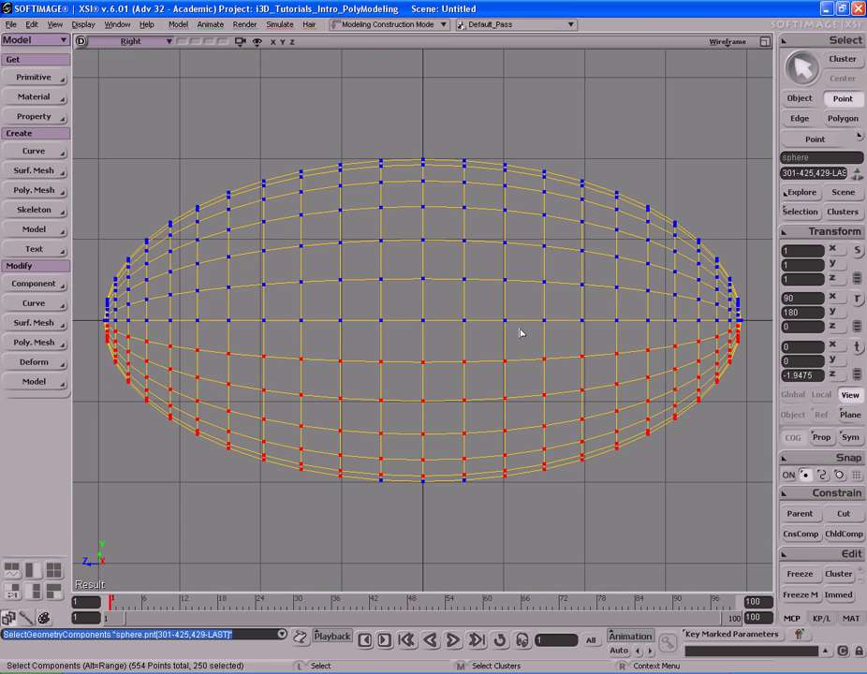
- Try to flatten the selected lower points by moving them along Y with grid snapping, and undo the move
key("v")
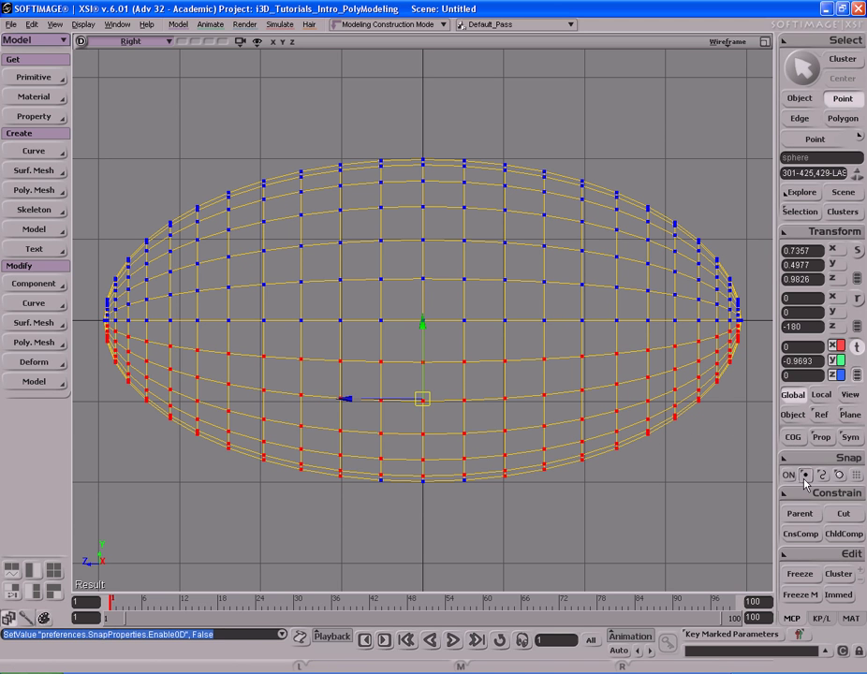
mouse_move(432, 352)
left_mouse_down()
mouse_move(423, 343)
mouse_move(429, 331)
left_mouse_up()
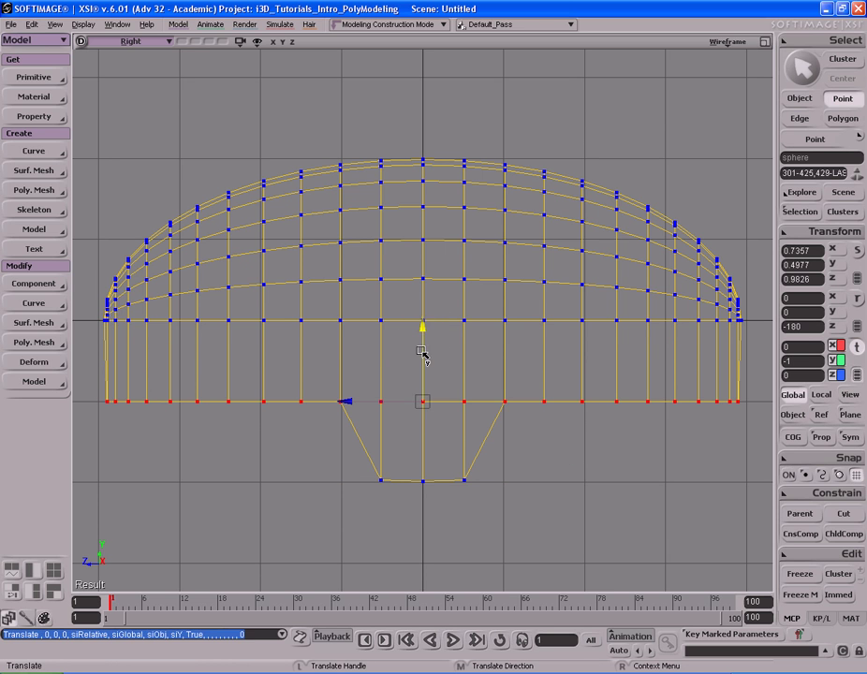
key("ctrl+z")
key("space")
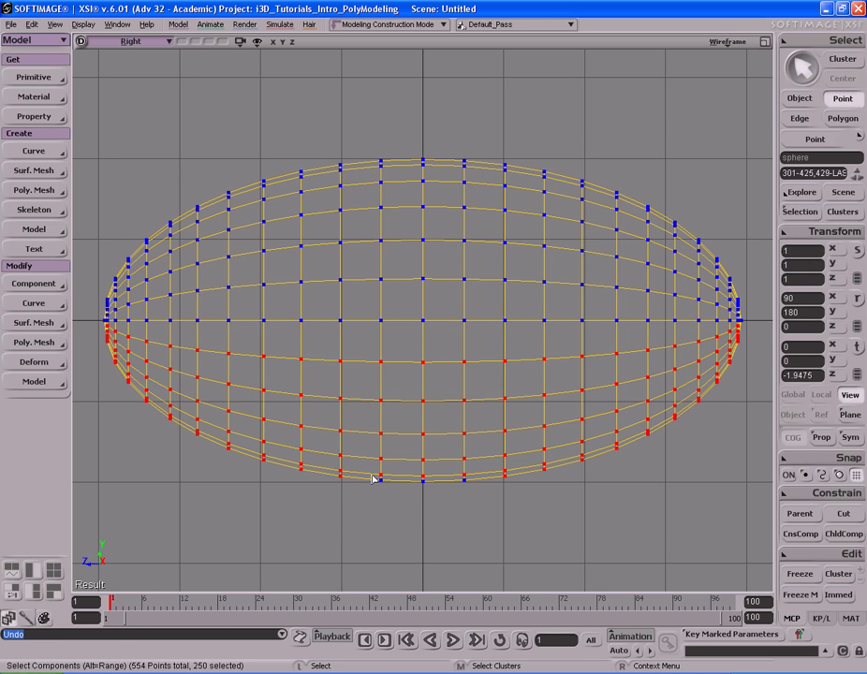
- Add the missed bottom-centre points to the selection and flatten the lower half at Y 0 with grid snapping
left_click_drag(363, 446, 503, 513, "shift")
key("v")
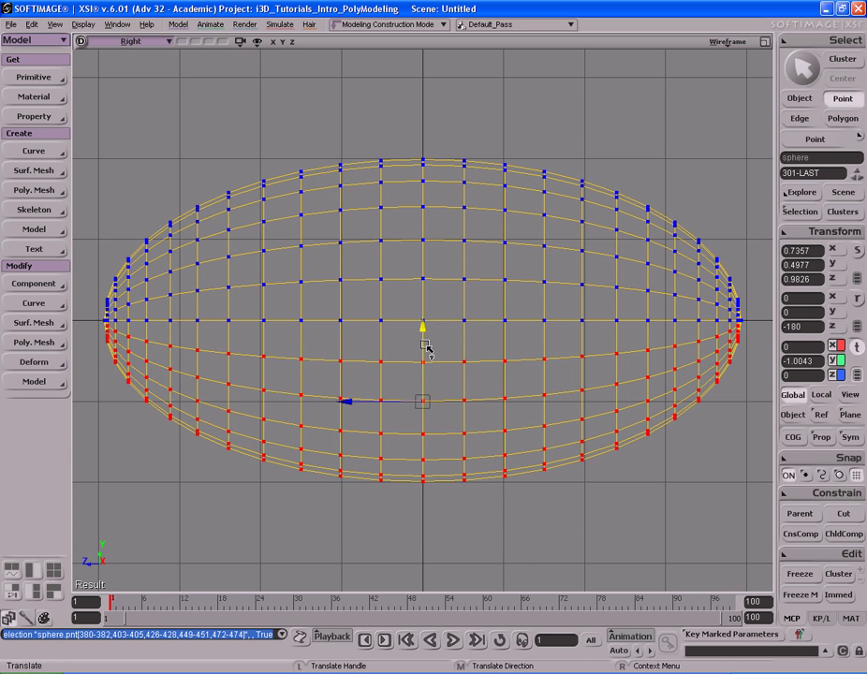
left_click_drag(424, 344, 429, 299)
left_click_drag(434, 259, 434, 269)
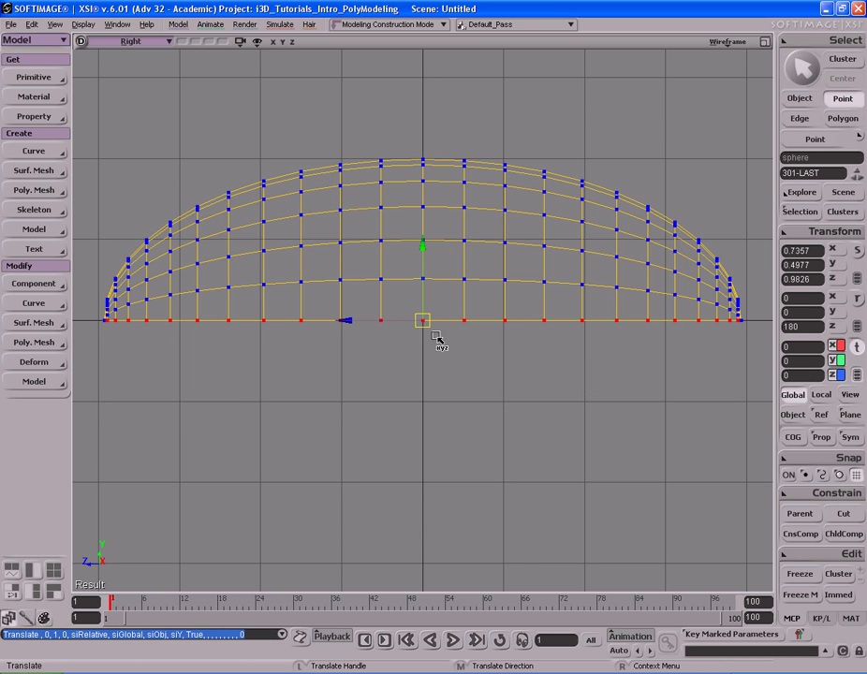
key("space")
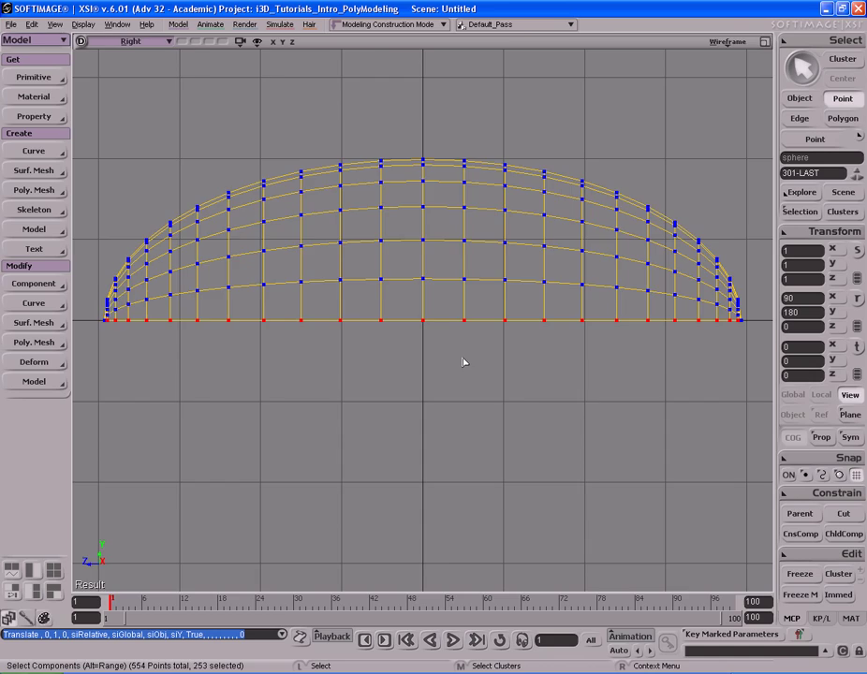
- In the camera view, scale the flattened underside points inward uniformly to about 0.9
key("F12")
key("F12")
key("f")
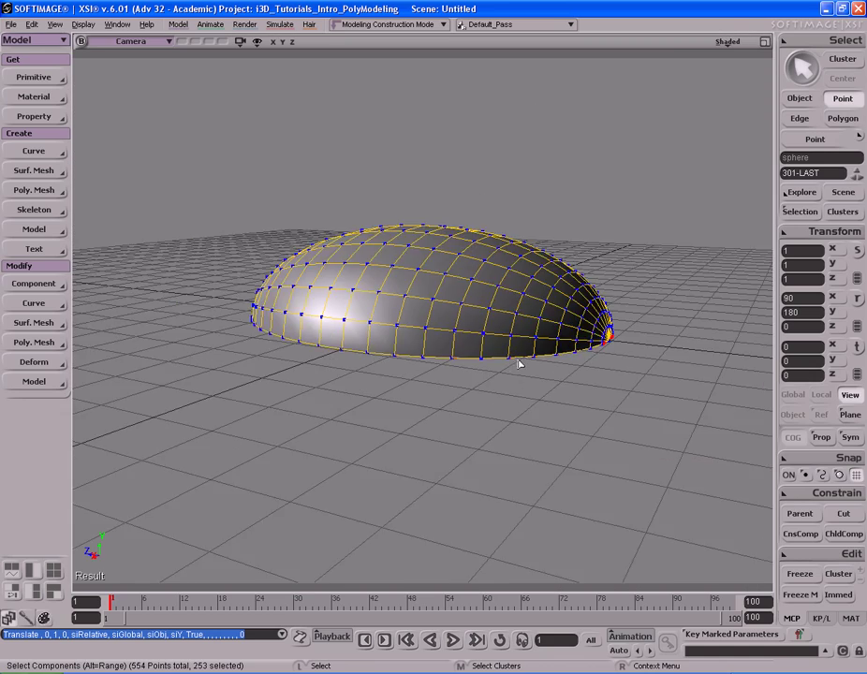
key("s")
right_click_drag(520, 362, 621, 338)
middle_click_drag(620, 339, 460, 373)
right_click_drag(461, 373, 520, 382)
middle_click_drag(519, 382, 365, 246)
key("s")
middle_click_drag(362, 300, 549, 315)
key("x")
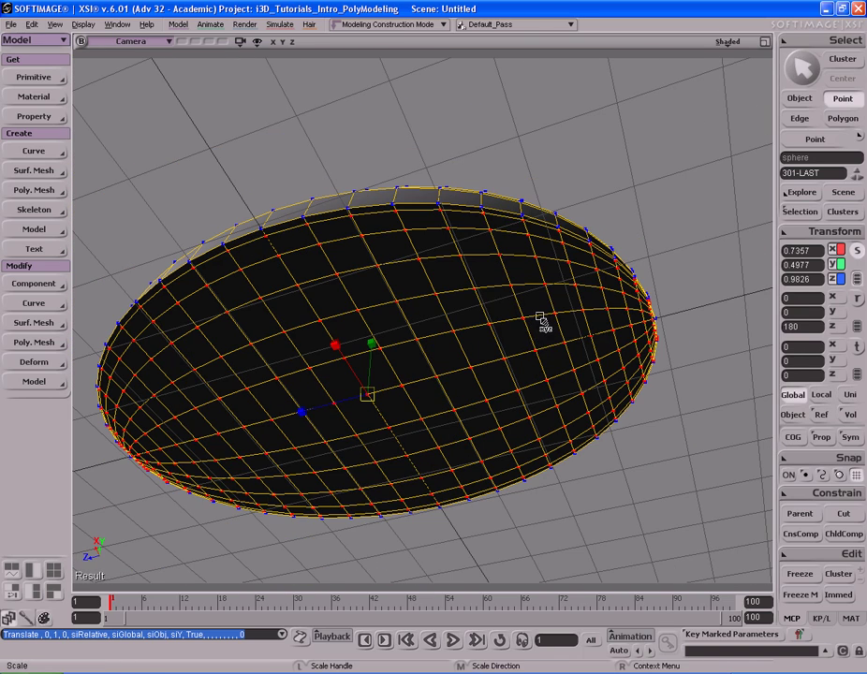
left_click_drag(632, 283, 625, 276)
- Examine the inset underside and the dome from several angles, and clear the selection
key("s")
right_click_drag(644, 290, 651, 276)
middle_click_drag(651, 276, 611, 284)
right_click_drag(610, 285, 572, 296)
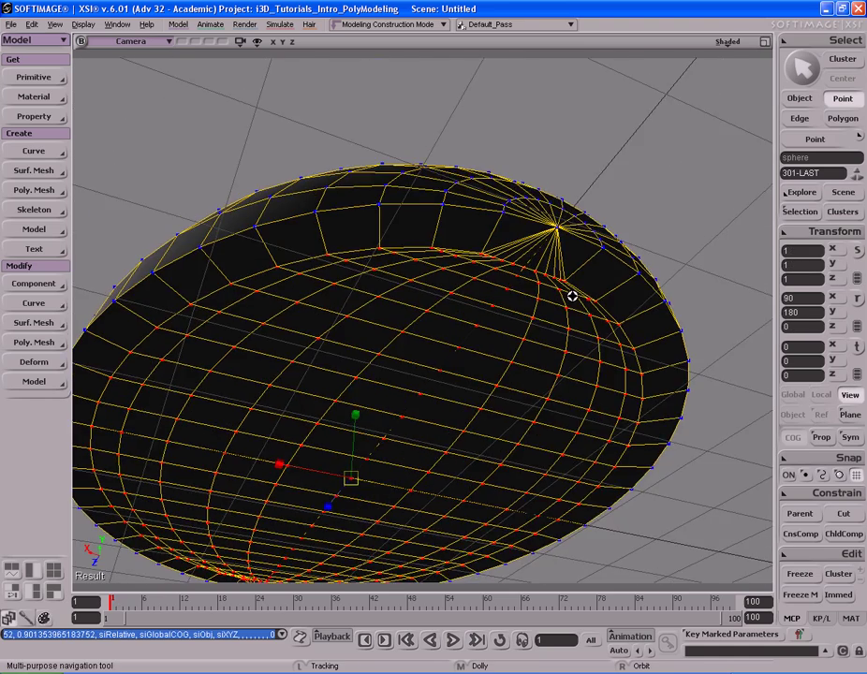
middle_click_drag(651, 294, 608, 298)
right_click_drag(608, 298, 579, 289)
key("space")
key("s")
middle_click_drag(376, 286, 515, 285)
right_click_drag(515, 284, 531, 337)
left_click_drag(532, 337, 548, 282)
left_click(615, 267)
key("s")
right_click_drag(616, 267, 579, 268)
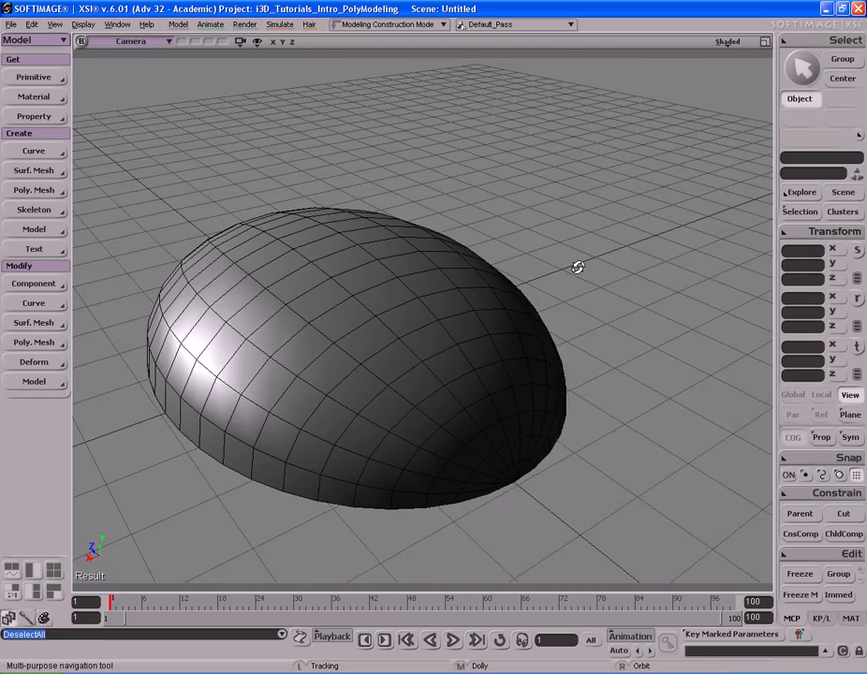
middle_click_drag(579, 268, 554, 279)
right_click_drag(553, 279, 551, 293)
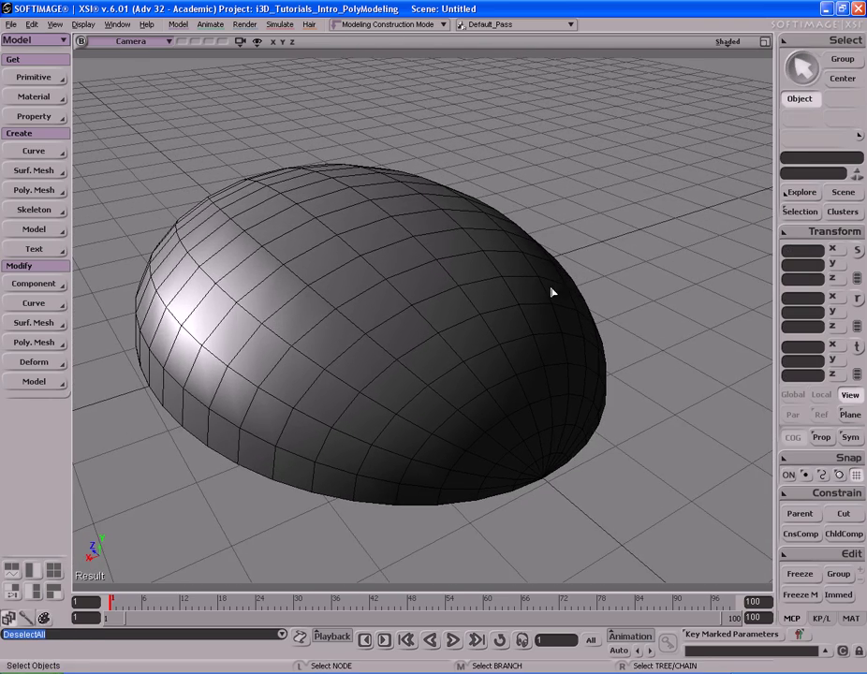
- Select a five-by-five block of polygons on one side of the dome's front, above the lowest strip
key("u")
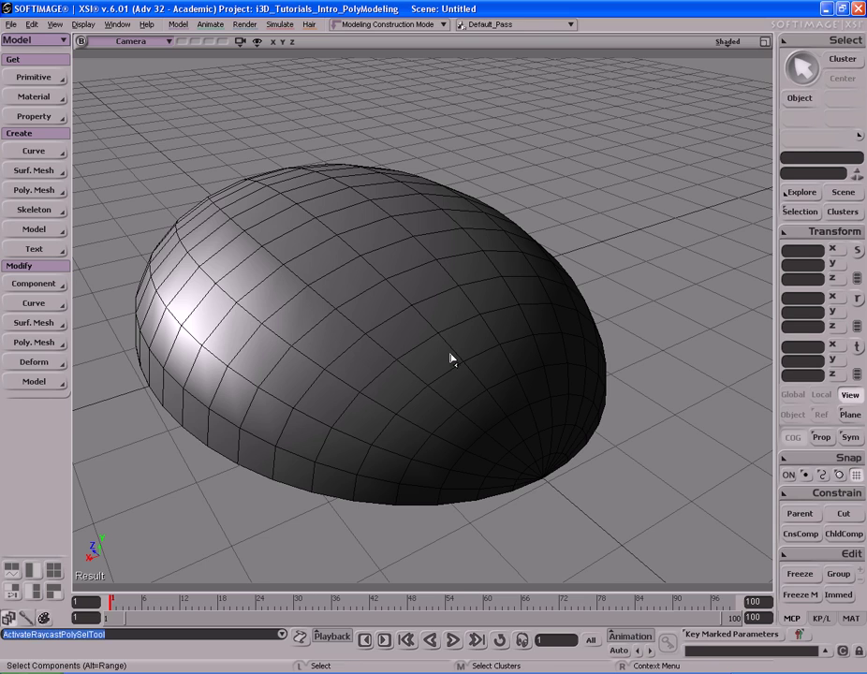
key("space")
left_click(450, 341)
key("u")
right_click_drag(459, 379, 488, 328)
left_click_drag(346, 384, 474, 407)
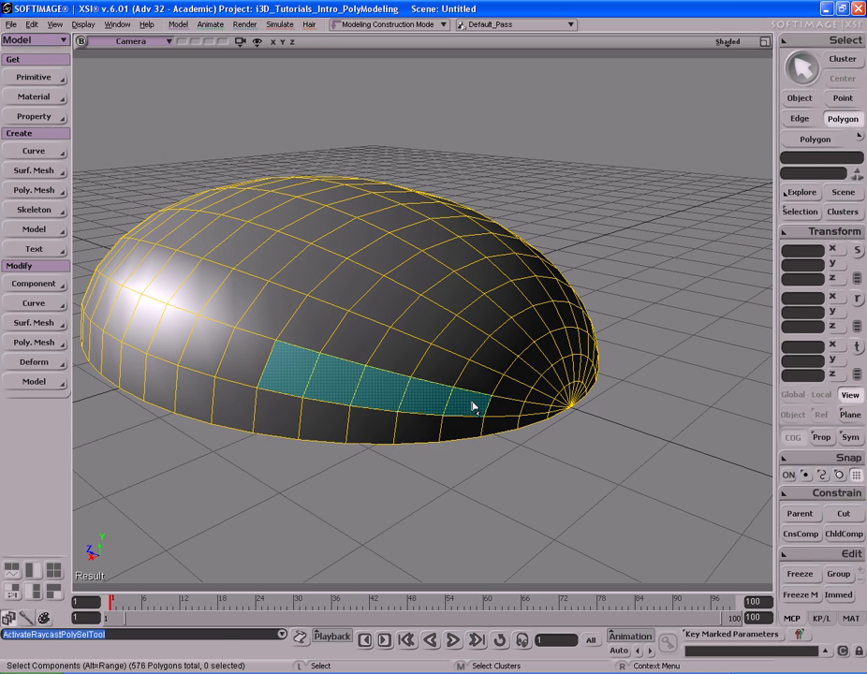
right_click_drag(499, 352, 388, 381)
left_click_drag(370, 372, 366, 272, "shift")
mouse_move(255, 342)
left_mouse_down("shift")
mouse_move(320, 335)
mouse_move(277, 370)
left_mouse_up("shift")
key("s")
right_click_drag(277, 370, 380, 359)
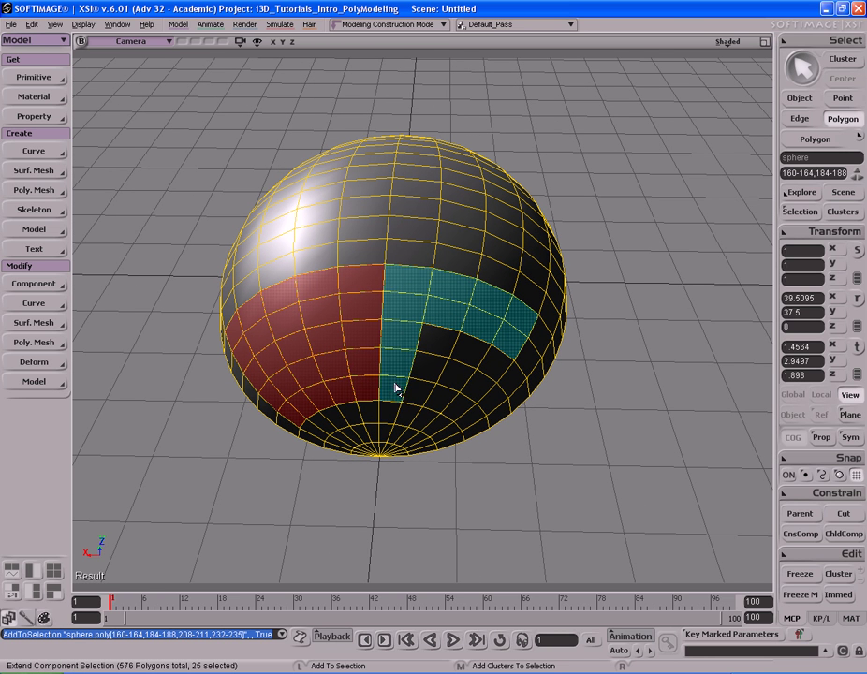
- Add the matching block of polygons on the other side of the dome's front to the selection
left_click_drag(503, 356, 468, 385, "shift")
key("s")
right_click_drag(467, 384, 410, 352)
mouse_move(412, 375)
left_mouse_down("shift")
mouse_move(463, 378)
mouse_move(551, 322)
left_mouse_up("shift")
key("s")
right_click_drag(552, 322, 457, 342)
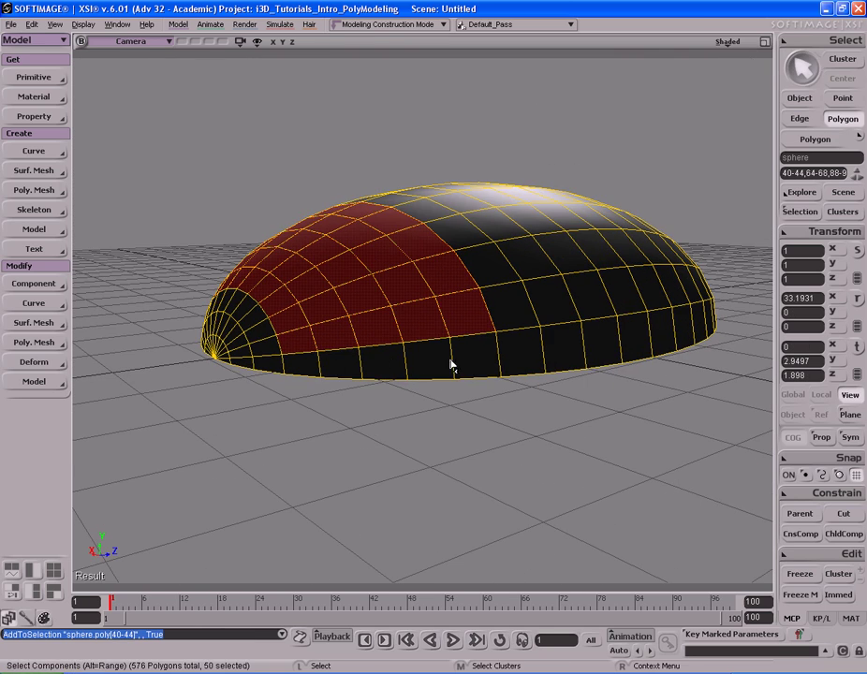
right_click_drag(345, 339, 314, 389)
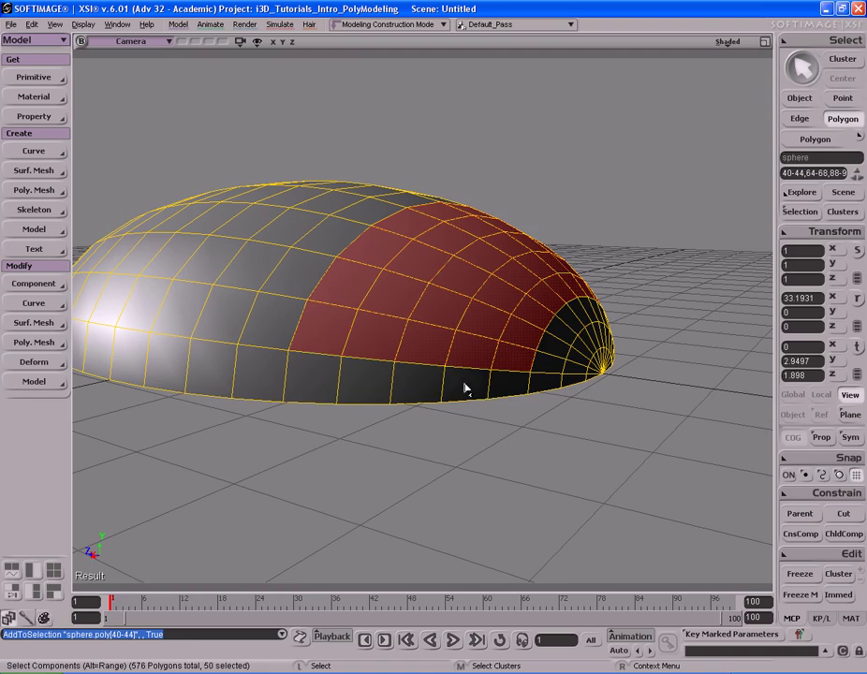
- Extrude the selected front polygons by duplicating them, and move them along their local Y axis
key("s")
mouse_move(455, 289)
right_mouse_down()
mouse_move(386, 318)
mouse_move(458, 309)
right_mouse_up()
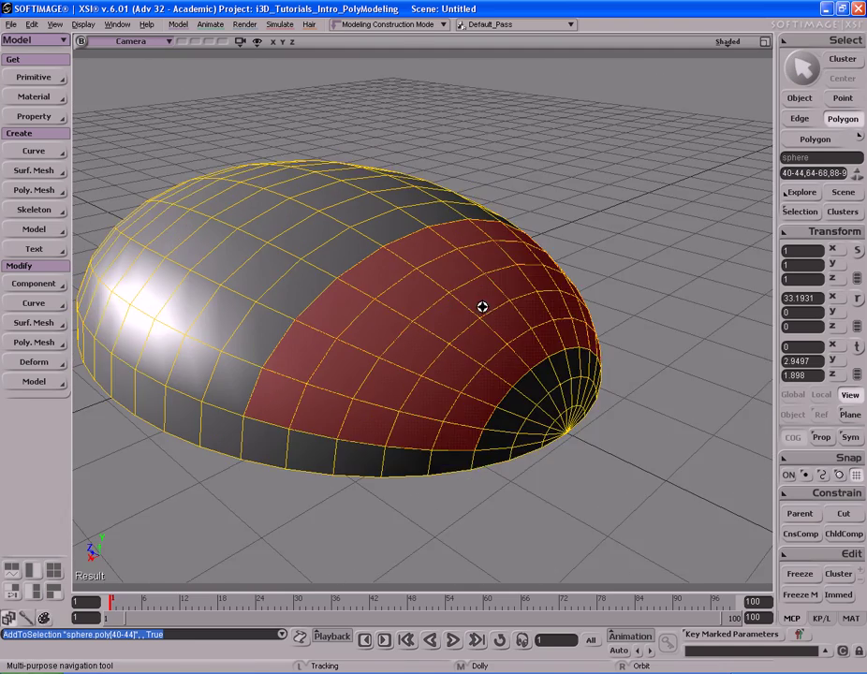
middle_click_drag(458, 309, 407, 294)
right_click_drag(406, 295, 412, 297)
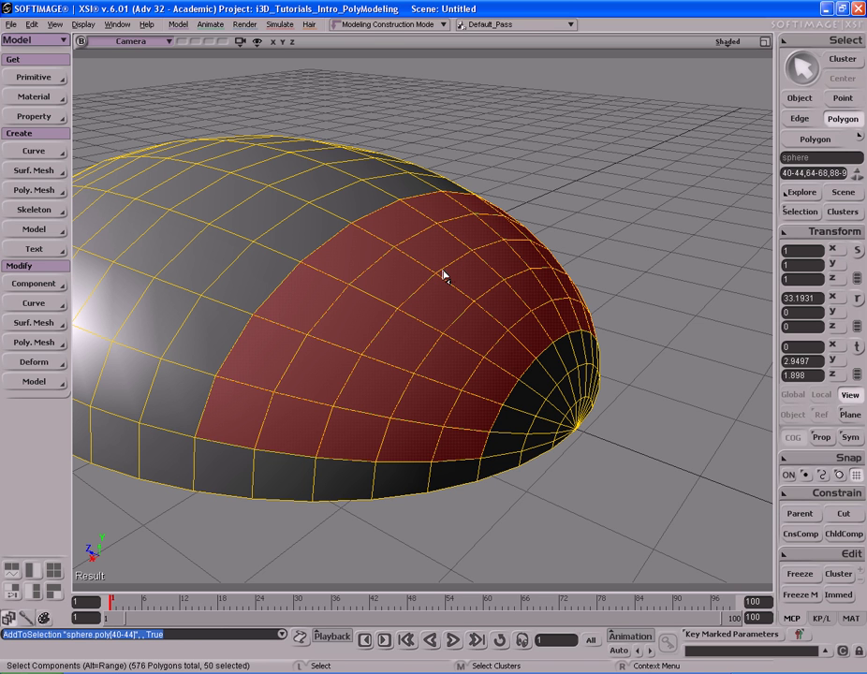
key("ctrl+d")
key("v")
key("s")
right_click_drag(485, 289, 545, 267)
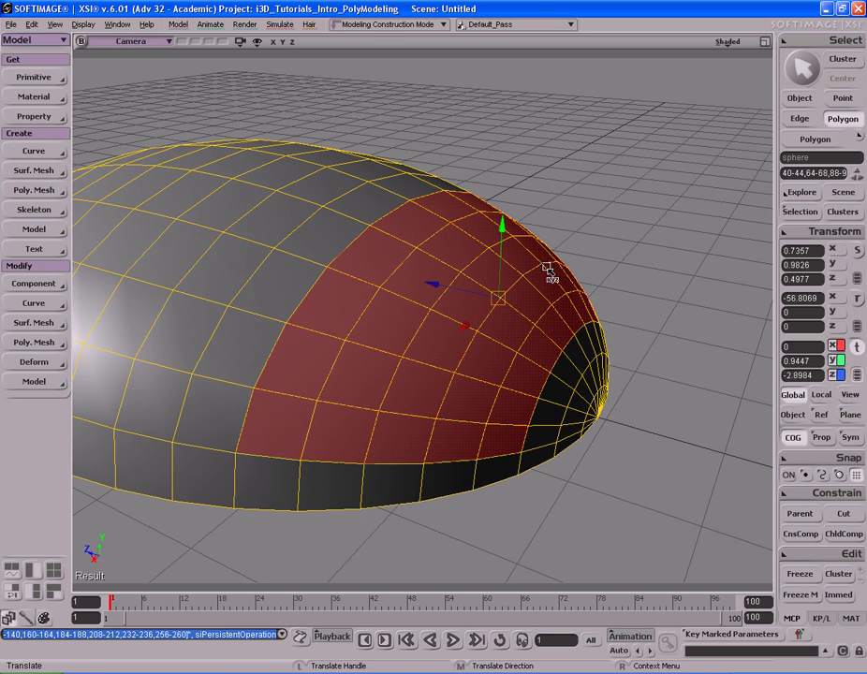
right_click(548, 245)
left_click(578, 273)
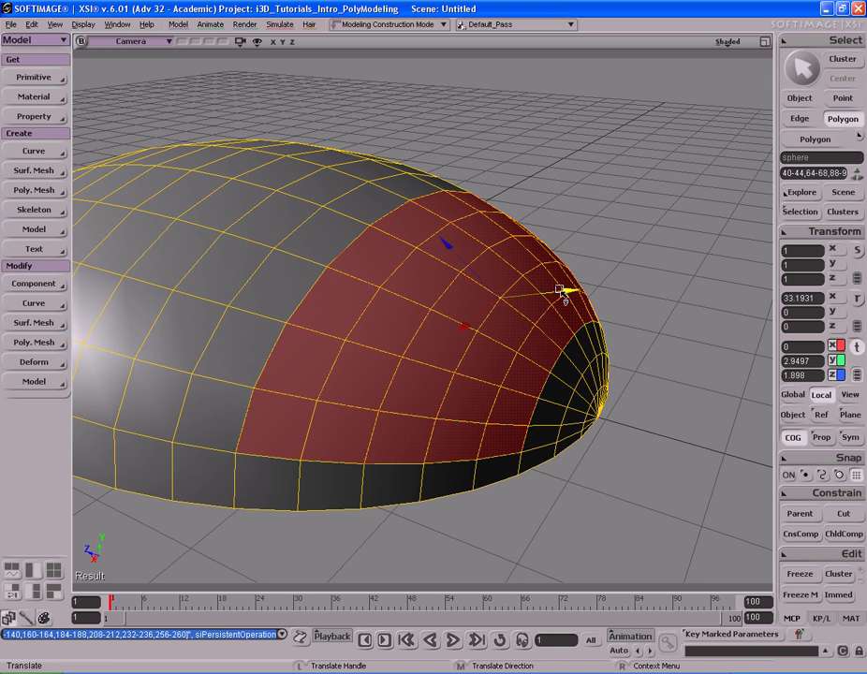
left_click_drag(560, 292, 451, 270)
left_click_drag(526, 300, 527, 263)
- Try moving the extruded front polygons slightly along X, and undo the move
key("s")
right_click_drag(557, 265, 521, 278)
middle_click_drag(521, 278, 513, 281)
key("v")
left_click_drag(330, 331, 332, 331)
key("ctrl+z")
- Scale the extruded front polygons along X to narrow the block slightly within the dome's front
key("x")
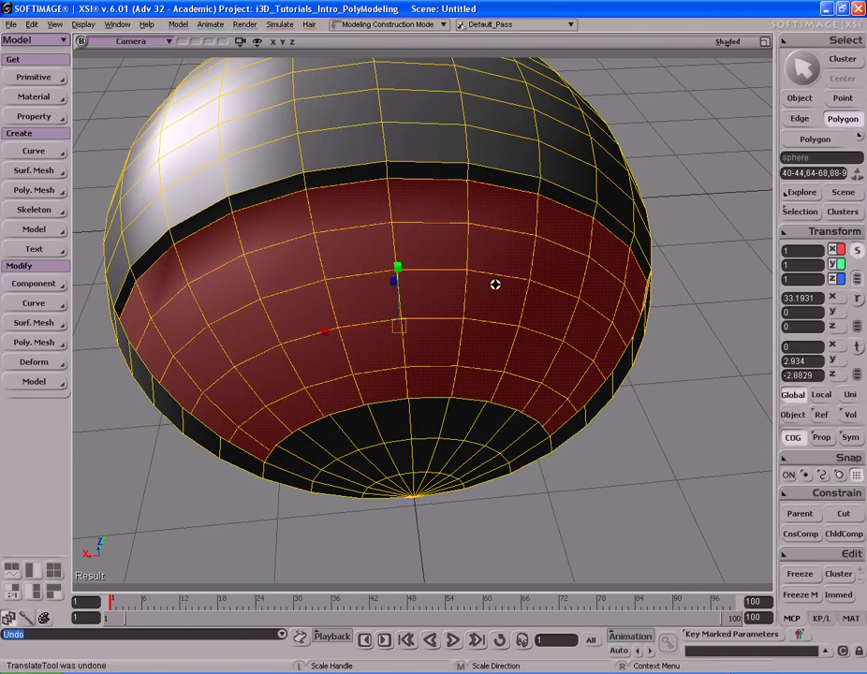
right_click_drag(506, 287, 493, 290)
left_click_drag(462, 288, 467, 287)
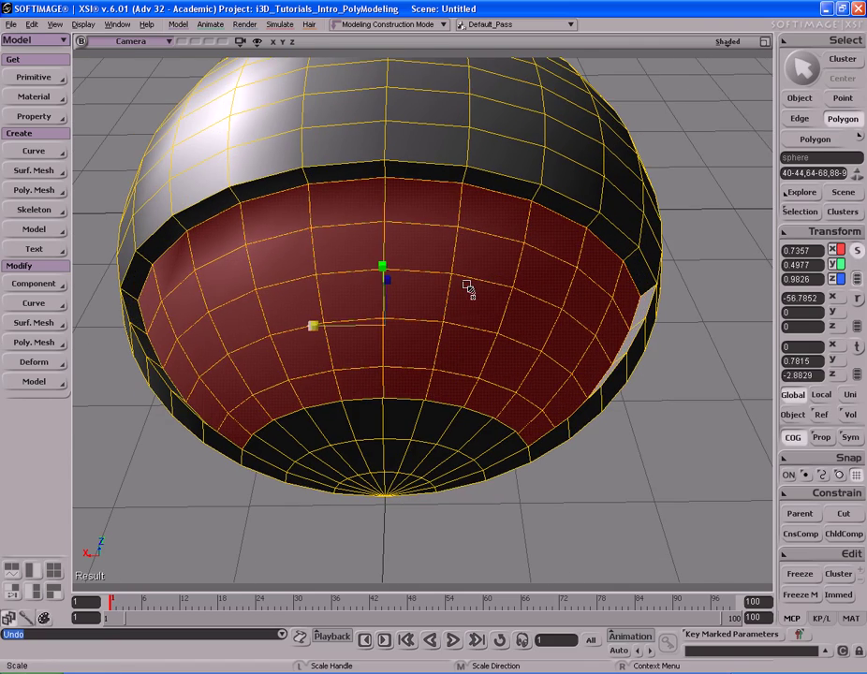
- Shift the extruded front polygons slightly along the global Z axis
key("s")
right_click_drag(466, 287, 567, 252)
key("v")
key("s")
right_click(595, 166)
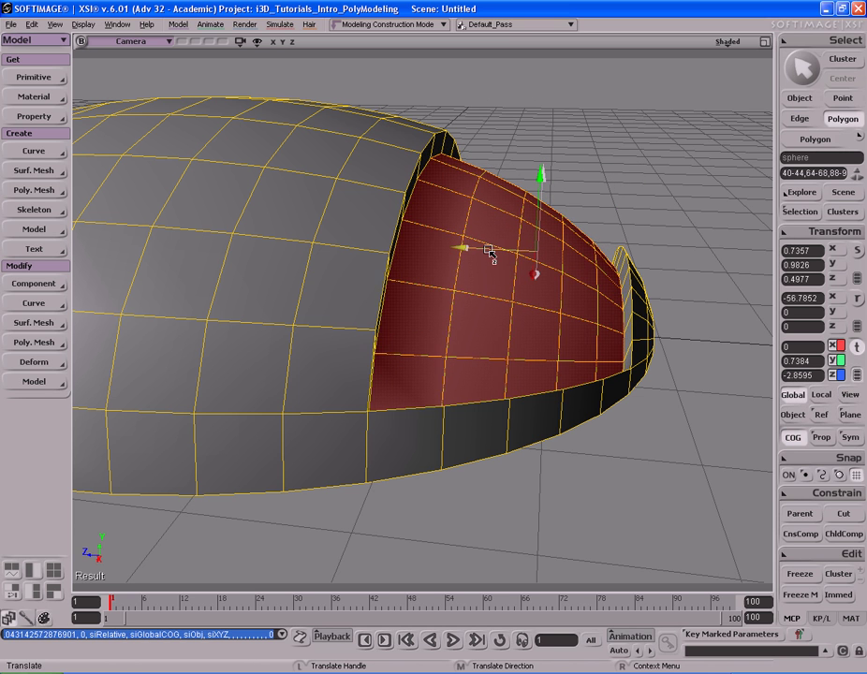
right_click_drag(489, 251, 683, 131)
- Raise the extruded front polygons slightly along the global Y axis, with the camera view in shaded display
middle_click(730, 43)
key("s")
right_click_drag(618, 161, 601, 148)
middle_click_drag(600, 147, 530, 177)
right_click_drag(543, 187, 541, 200)
key("v")
left_click_drag(524, 96, 524, 81)
key("s")
right_click_drag(520, 146, 510, 125)
key("v")
key("s")
mouse_move(447, 180)
right_mouse_down()
mouse_move(457, 187)
mouse_move(478, 180)
mouse_move(410, 188)
mouse_move(421, 174)
mouse_move(355, 256)
mouse_move(415, 216)
mouse_move(478, 190)
mouse_move(456, 200)
mouse_move(449, 216)
mouse_move(471, 209)
mouse_move(465, 201)
right_mouse_up()
middle_click(722, 45)
key("s")
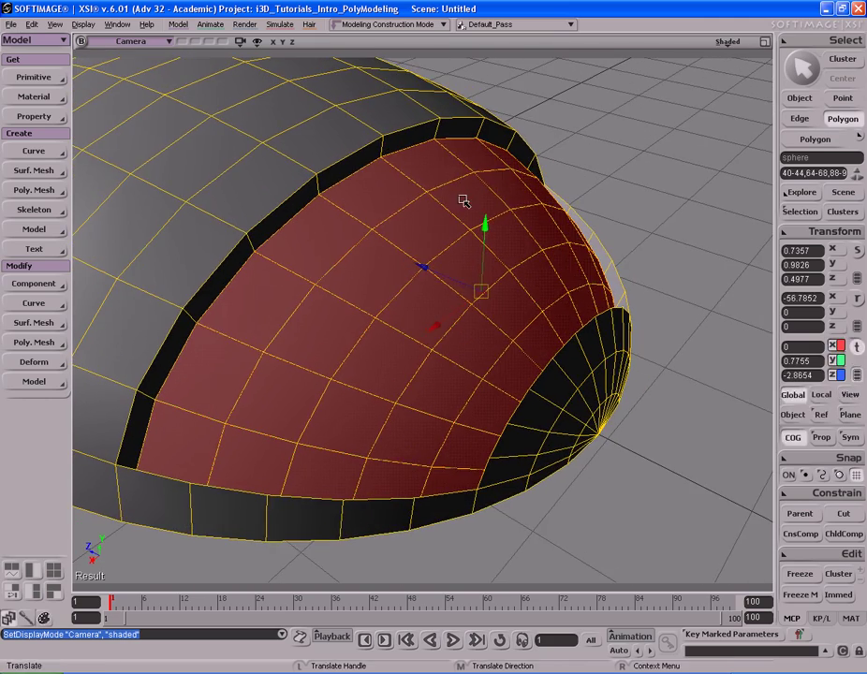
- Extract the selected front polygons into a separate mesh, keeping the originals on the dome
key("space")
key("s")
middle_click_drag(432, 203, 423, 200)
mouse_move(423, 201)
right_mouse_down()
mouse_move(407, 199)
mouse_move(412, 212)
right_mouse_up()
key("u")
key("s")
left_click_drag(412, 212, 414, 213)
right_click_drag(414, 212, 435, 195)
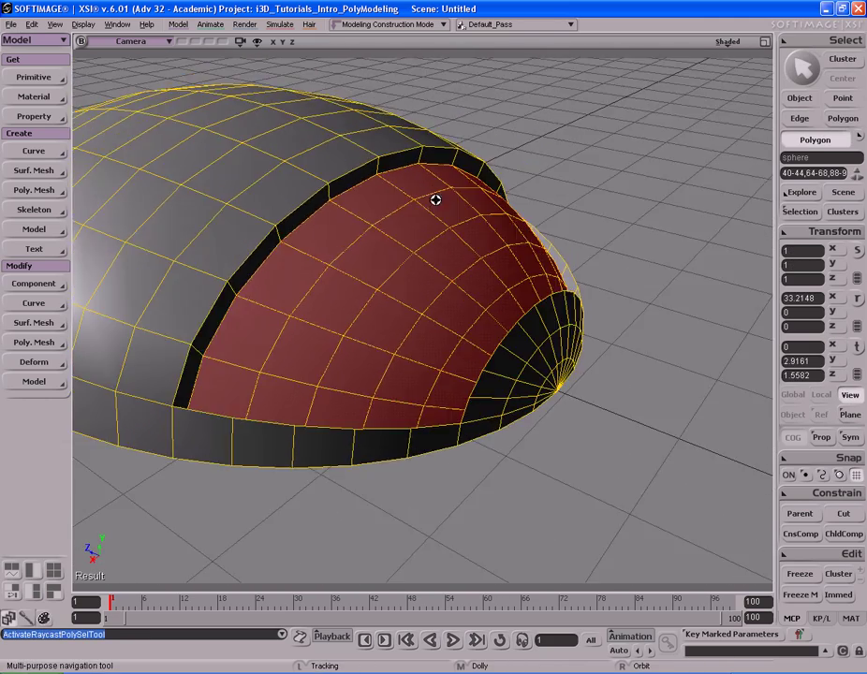
key("u")
right_click(448, 236)
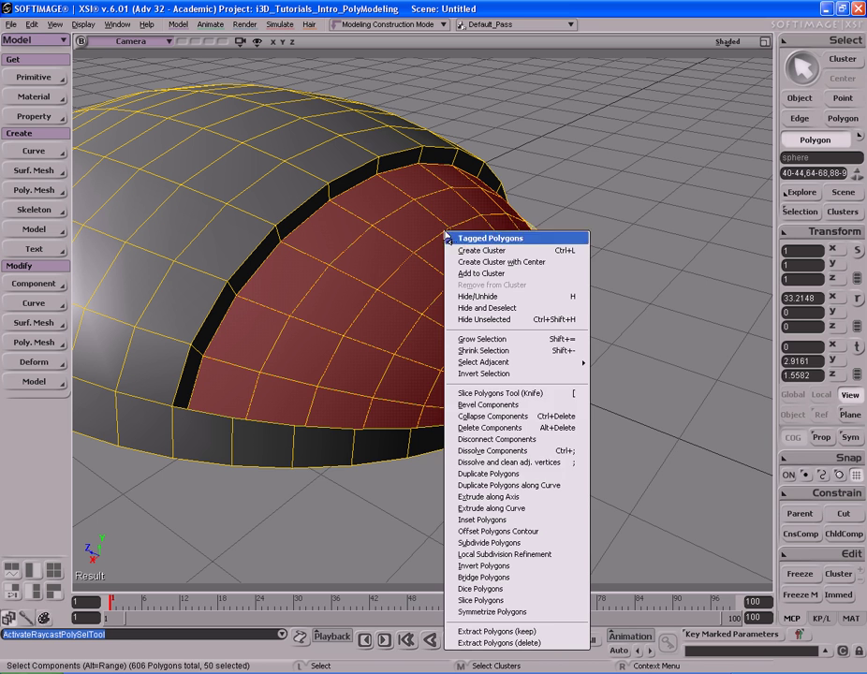
left_click(521, 632)
- Scale the extracted mesh as an object to 0.9914 along X and Z
key("s")
right_click_drag(430, 256, 438, 269)
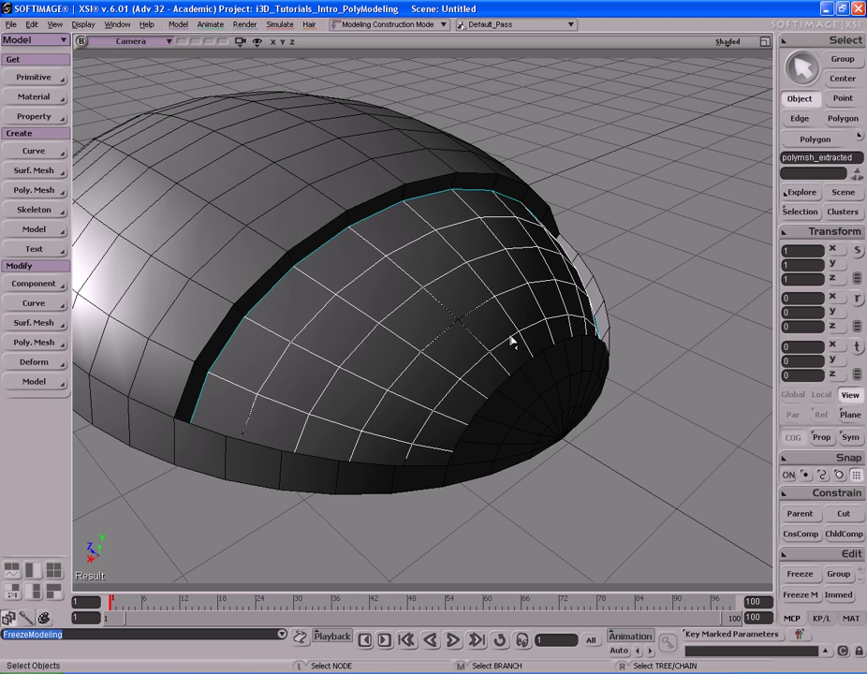
key("u")
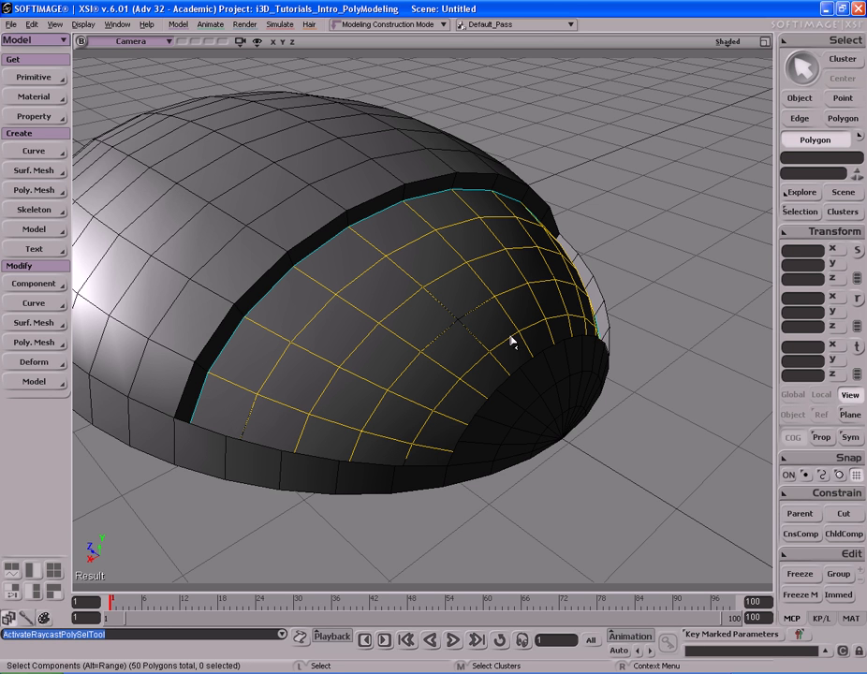
key("s")
mouse_move(507, 342)
right_mouse_down()
mouse_move(422, 319)
mouse_move(517, 325)
mouse_move(501, 333)
right_mouse_up()
key("space")
key("s")
middle_click_drag(447, 321, 432, 327)
right_click_drag(432, 328, 470, 312)
right_click_drag(381, 349, 449, 316)
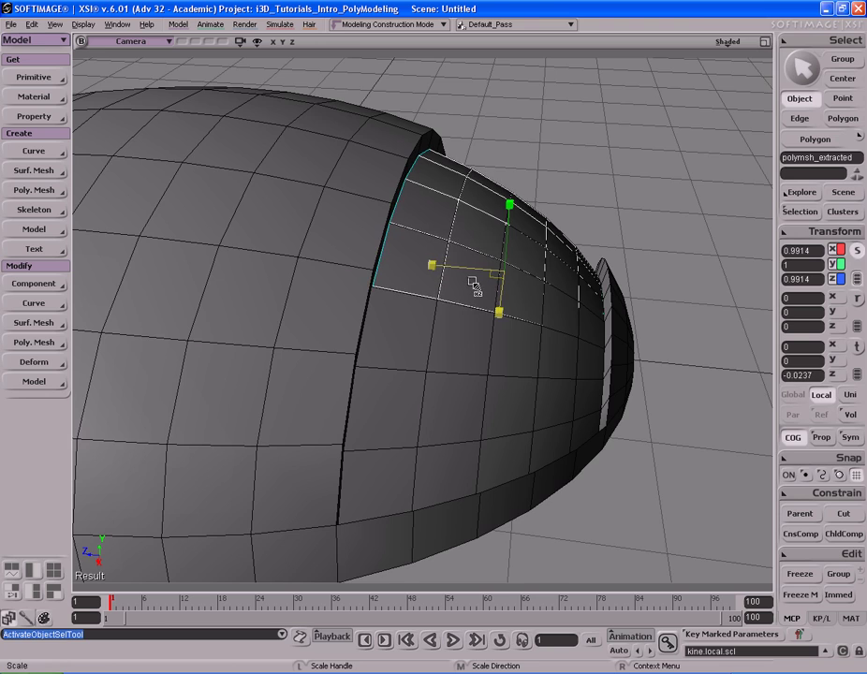
- Raise the extracted mesh slightly along the global Y axis
key("s")
right_click_drag(567, 296, 523, 276)
key("v")
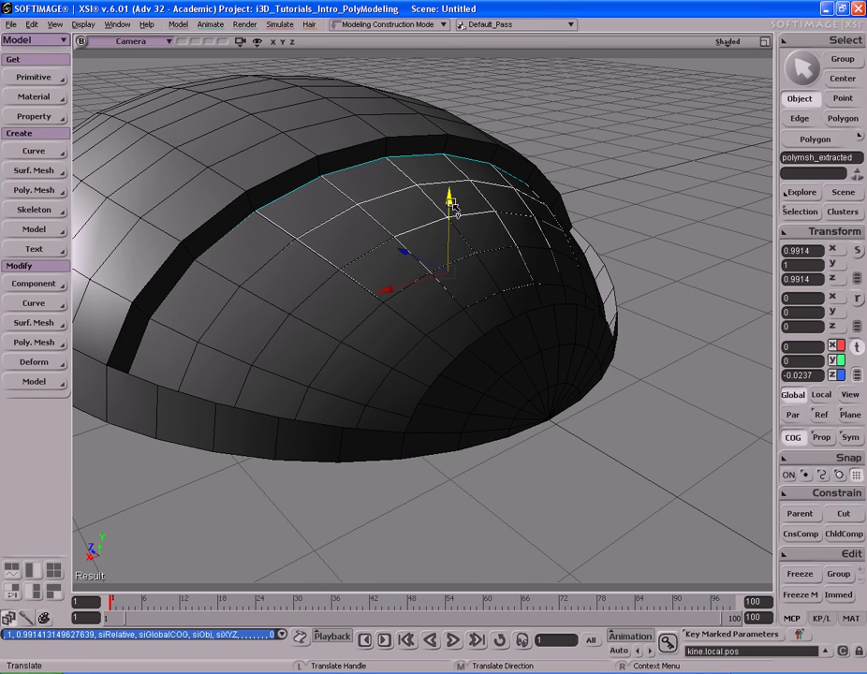
left_click_drag(455, 208, 454, 205)
- Scale the extracted mesh to about 0.9684 in X and Z and 0.9768 in Y
right_click_drag(479, 202, 558, 208)
key("v")
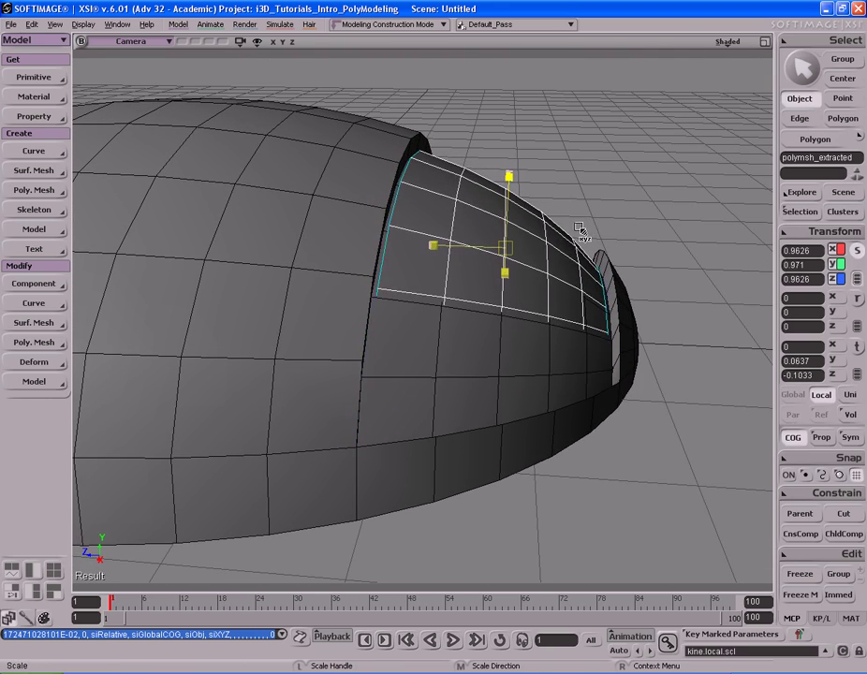
key("s")
mouse_move(581, 229)
right_mouse_down()
mouse_move(567, 222)
mouse_move(584, 219)
mouse_move(579, 238)
mouse_move(572, 223)
right_mouse_up()
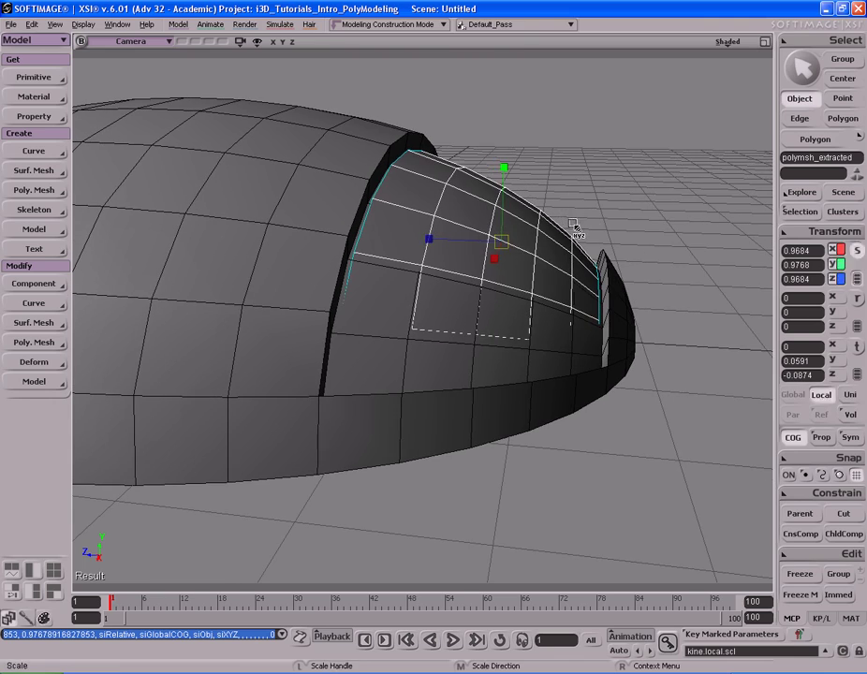
- Extrude all polygons of the extracted mesh by duplicating them, and raise them along the global Y axis
key("s")
mouse_move(456, 240)
right_mouse_down()
mouse_move(488, 187)
mouse_move(522, 207)
mouse_move(518, 216)
mouse_move(437, 182)
mouse_move(459, 180)
mouse_move(448, 232)
mouse_move(464, 206)
mouse_move(532, 200)
mouse_move(480, 221)
mouse_move(466, 210)
mouse_move(471, 242)
right_mouse_up()
key("u")
key("ctrl+a")
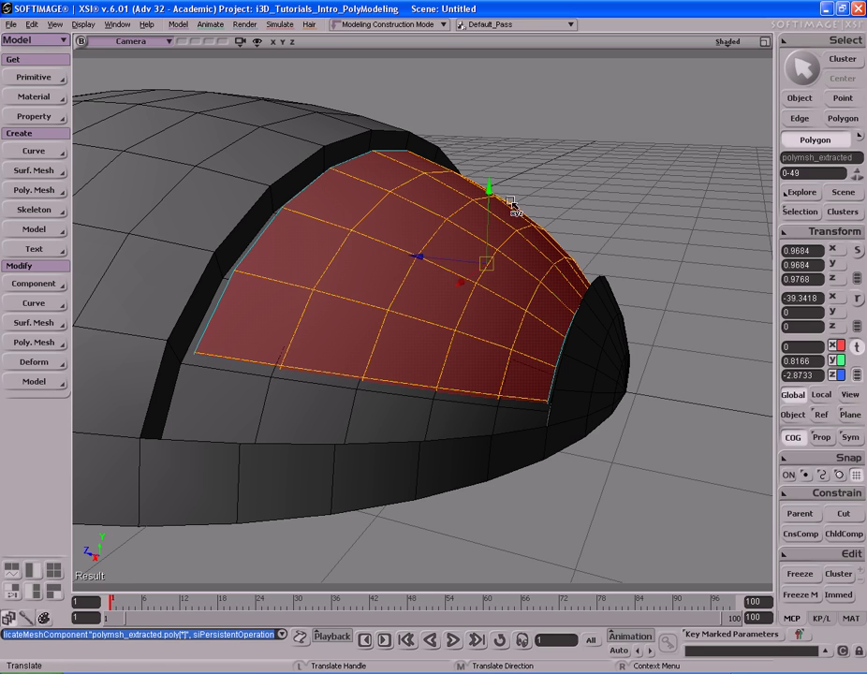
key("s")
right_click_drag(507, 178, 385, 199)
key("v")
- Scale the extruded polygons of the extracted mesh slightly smaller along X
key("x")
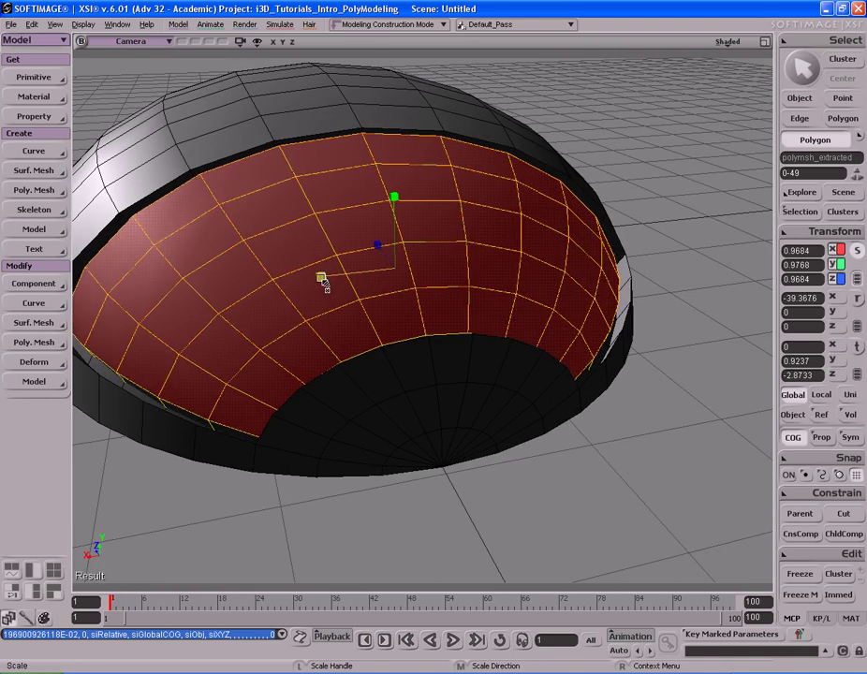
key("s")
right_click_drag(319, 281, 387, 242)
key("x")
key("s")
right_click_drag(407, 281, 474, 232)
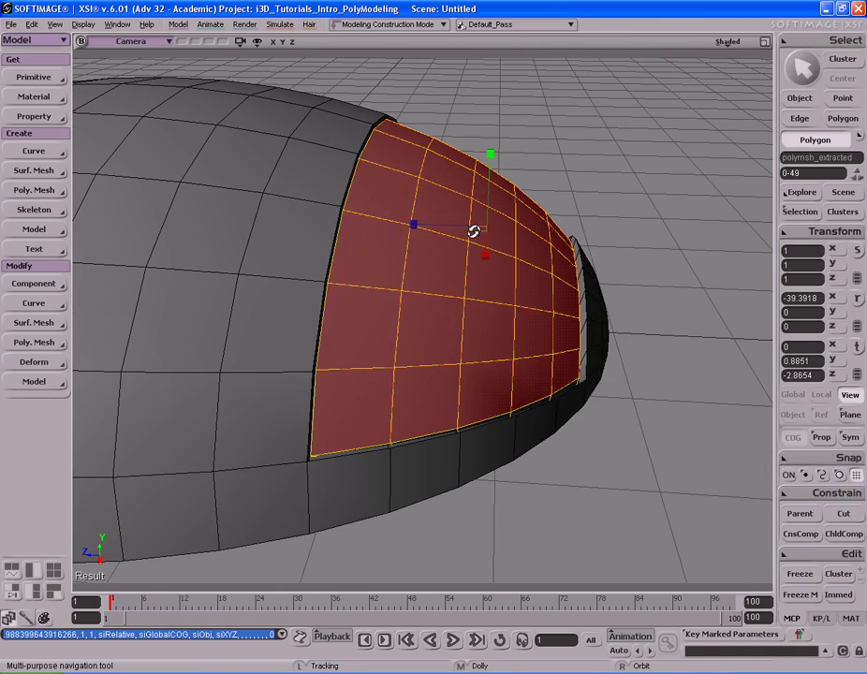
key("s")
right_click_drag(419, 227, 436, 197)
key("s")
key("s")
- Delete the polygons on the negative X half of the extracted mesh, selecting them in the Top view
key("space")
key("s")
right_click_drag(456, 238, 454, 229)
key("F12")
key("F12")
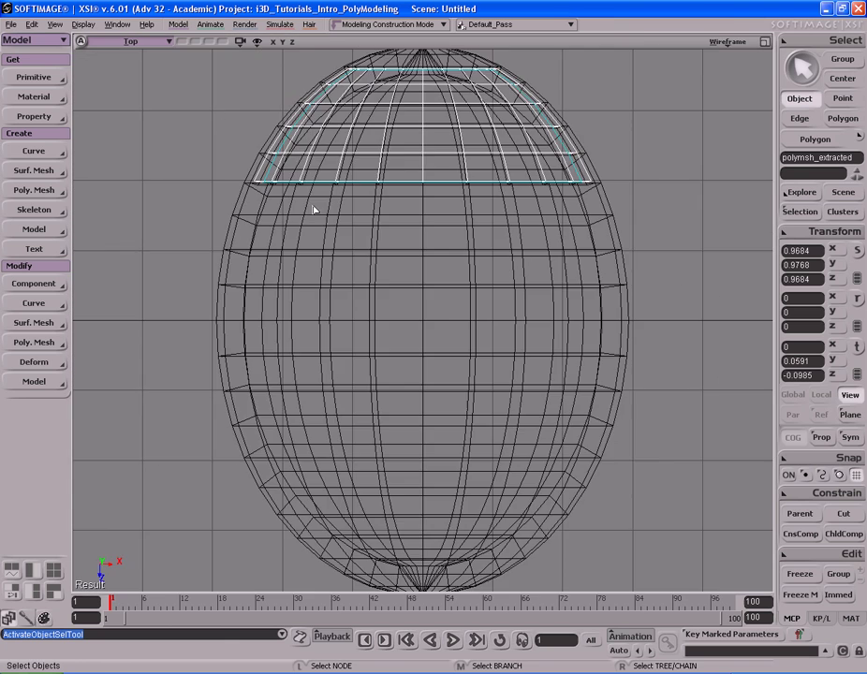
key("s")
left_click_drag(514, 81, 497, 226)
middle_click_drag(497, 226, 399, 233)
left_click_drag(400, 233, 411, 242)
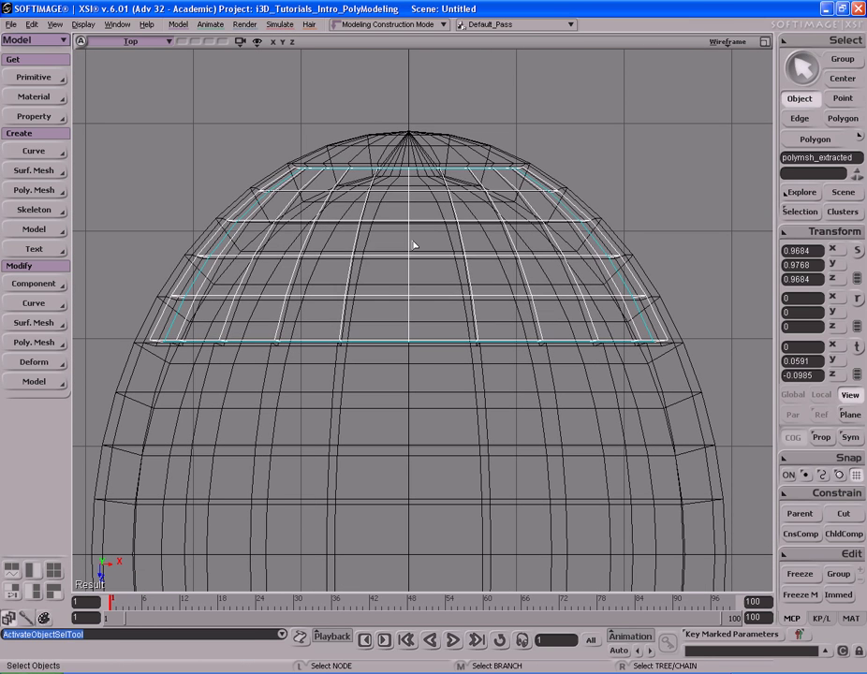
key("y")
left_click_drag(431, 405, 431, 405)
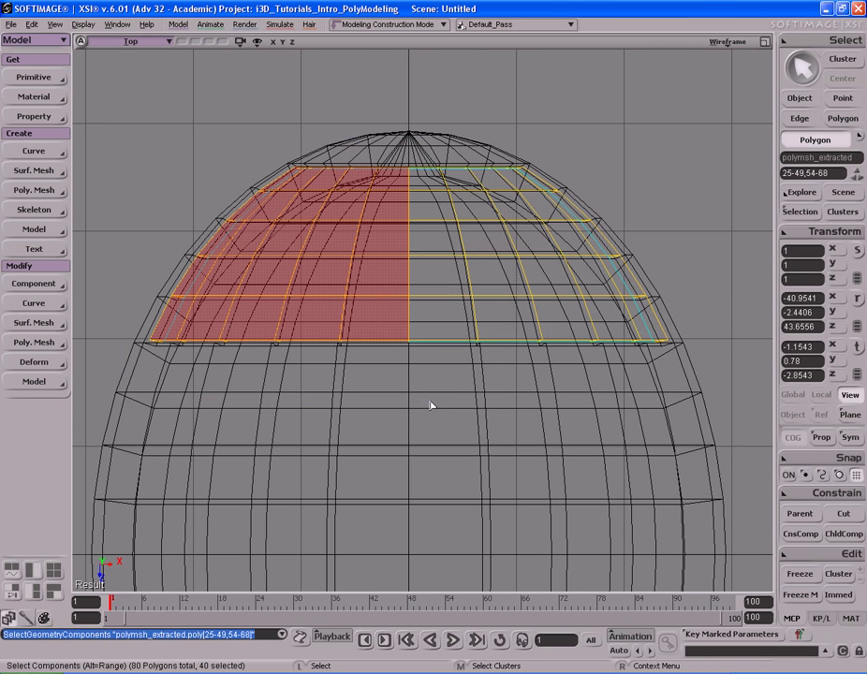
key("F12")
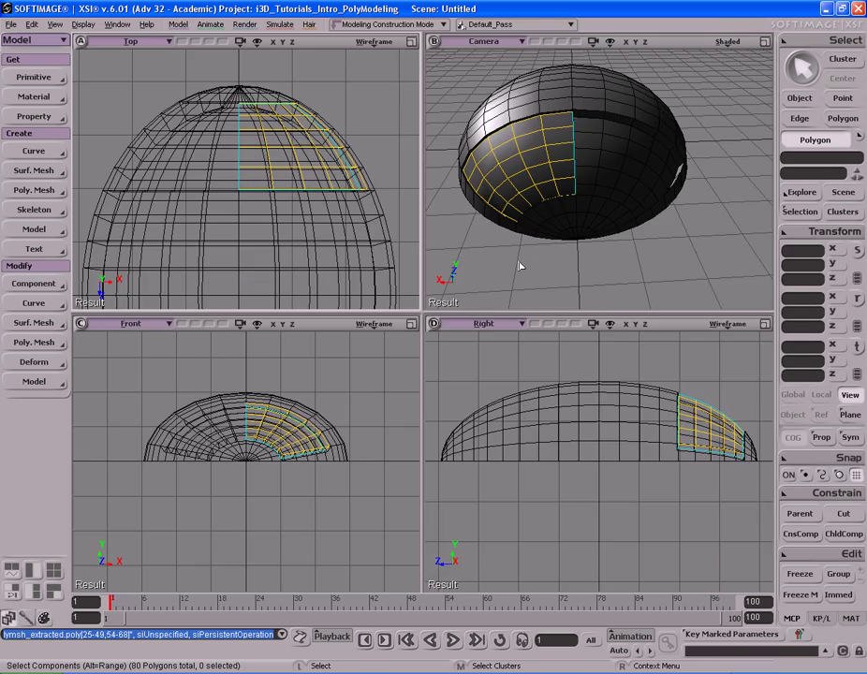
key("F12")
- Delete the remaining half of the extracted mesh from the scene
key("s")
mouse_move(435, 290)
right_mouse_down()
mouse_move(526, 265)
mouse_move(443, 243)
mouse_move(426, 256)
mouse_move(435, 217)
mouse_move(420, 225)
mouse_move(429, 224)
right_mouse_up()
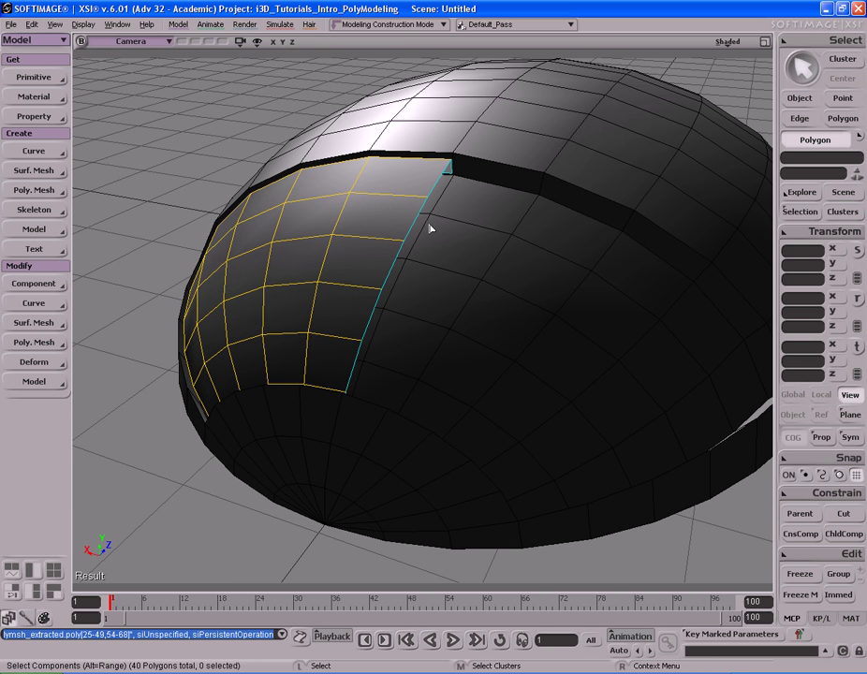
key("space")
left_click(387, 263)
key("s")
middle_click_drag(386, 263, 456, 276)
key("Delete")
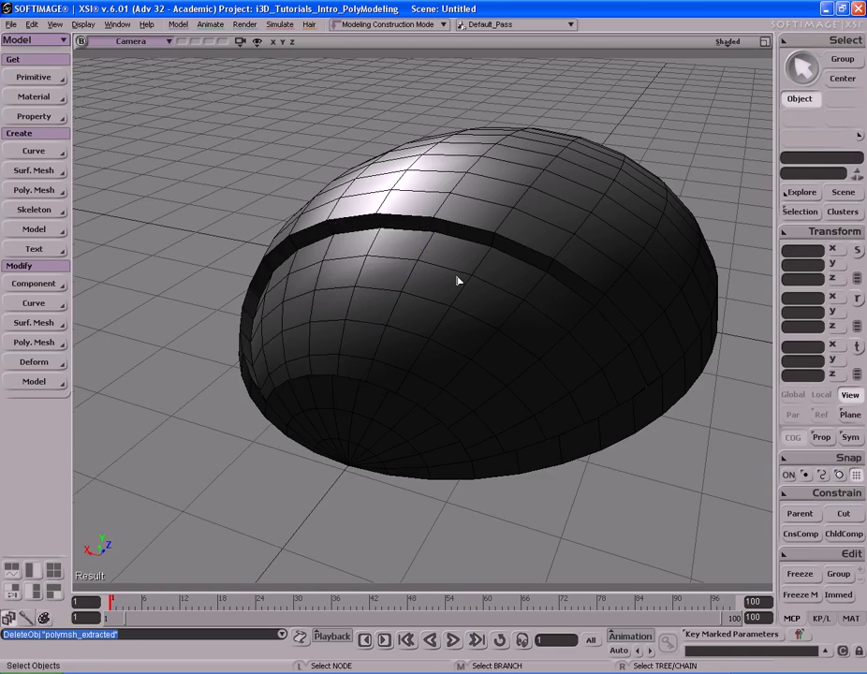
- Select the dome and switch to selecting its polygons
key("s")
right_click_drag(459, 279, 488, 273)
middle_click_drag(488, 273, 489, 270)
left_click(471, 258)
key("s")
mouse_move(470, 258)
right_mouse_down()
mouse_move(483, 274)
mouse_move(499, 261)
mouse_move(348, 268)
mouse_move(449, 312)
mouse_move(449, 273)
mouse_move(470, 201)
mouse_move(518, 225)
mouse_move(468, 236)
right_mouse_up()
key("u")
key("s")
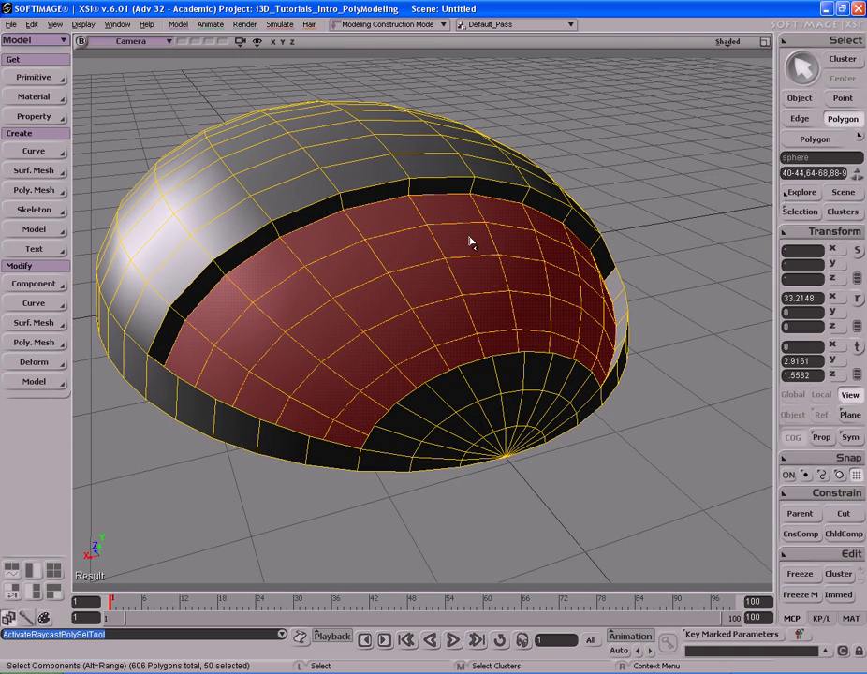
mouse_move(477, 230)
right_mouse_down()
mouse_move(414, 234)
mouse_move(470, 238)
right_mouse_up()
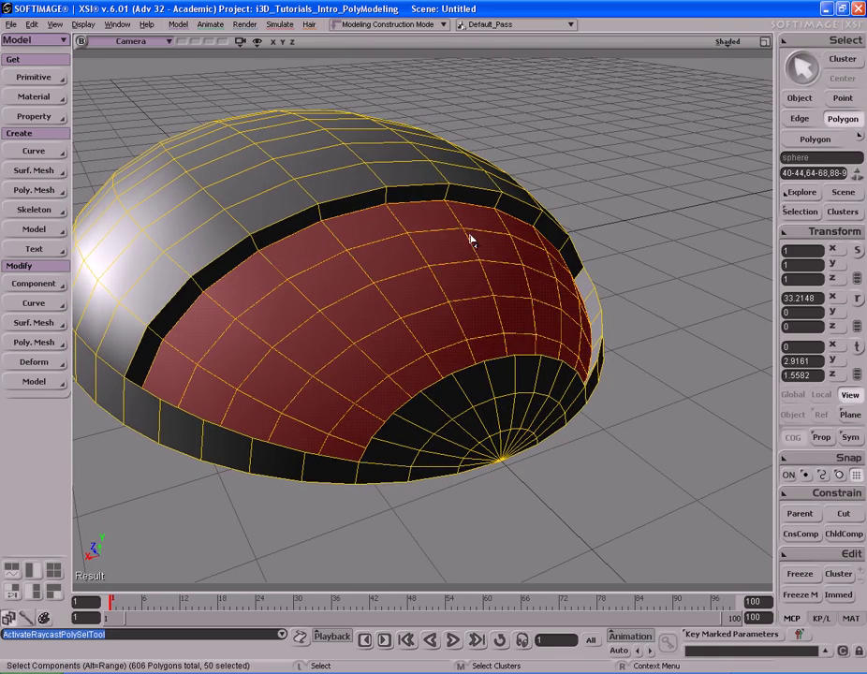
key("space")
left_click_drag(541, 308, 648, 154)
key("ctrl+z")
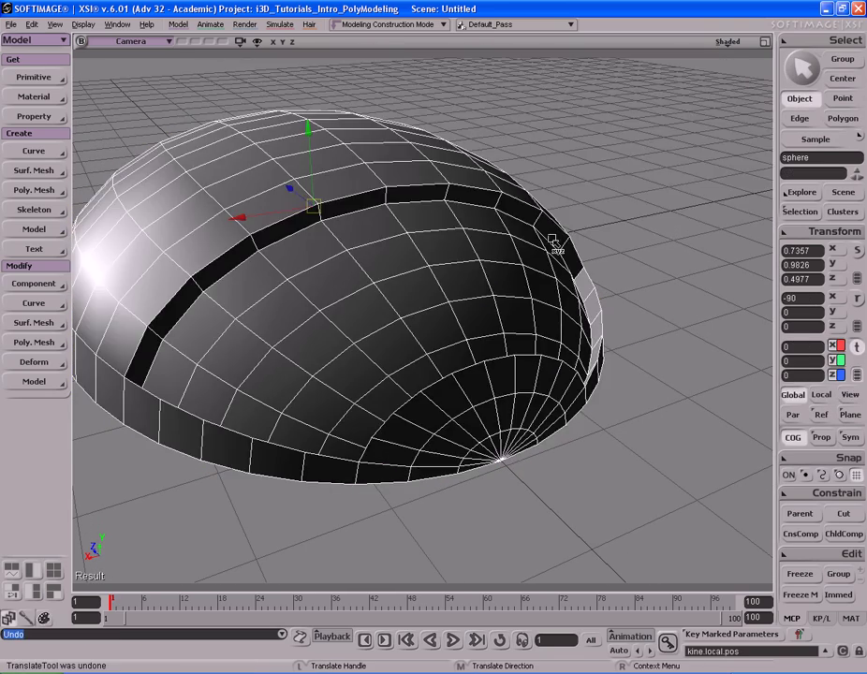
key("space")
- Select only the five-by-five block of recessed front polygons on the dome's positive X side
right_click_drag(641, 168, 539, 236)
scroll(539, 236, "up", 1)
key("u")
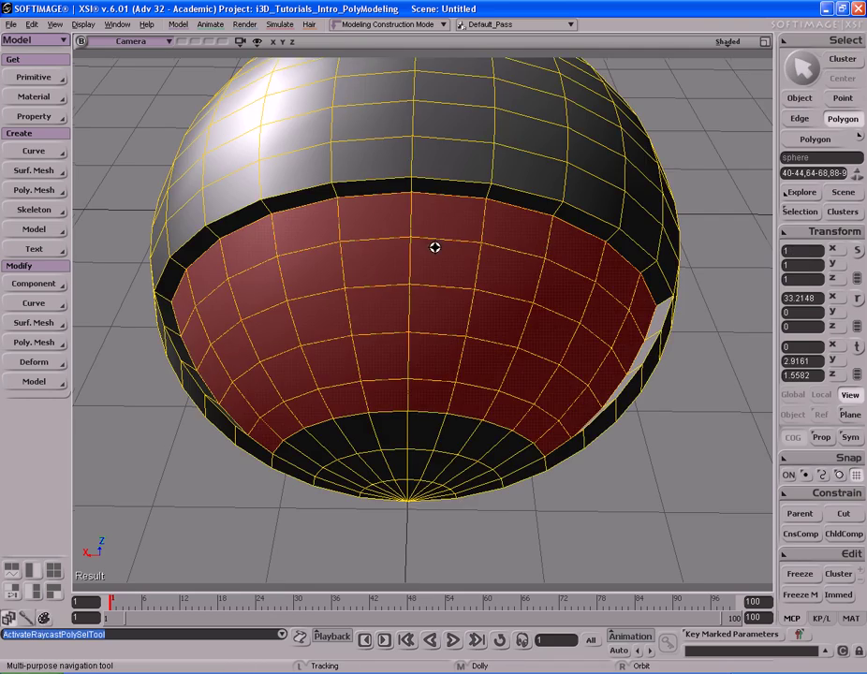
right_click_drag(437, 252, 487, 251)
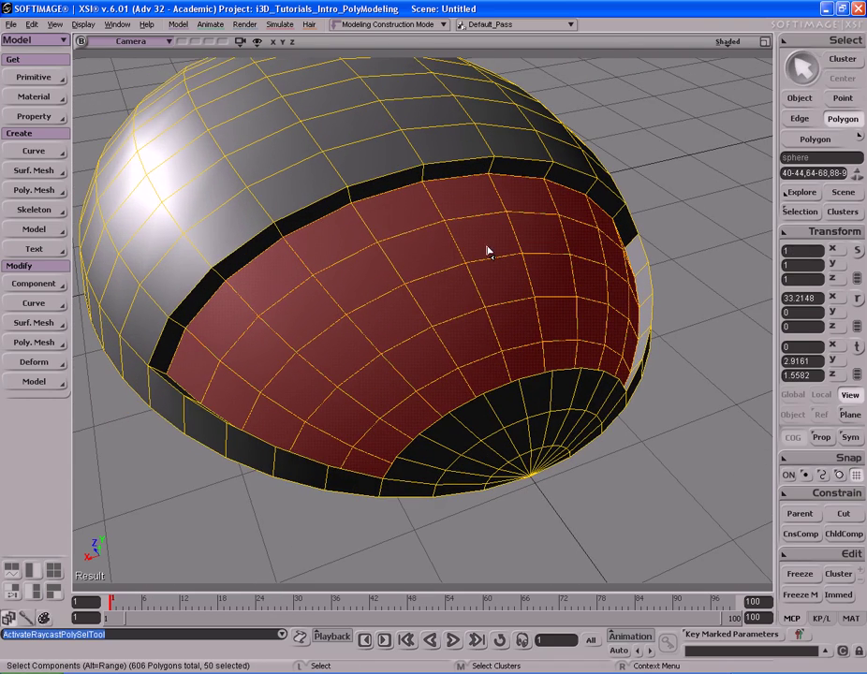
left_click_drag(395, 222, 483, 368)
right_click_drag(428, 364, 536, 288)
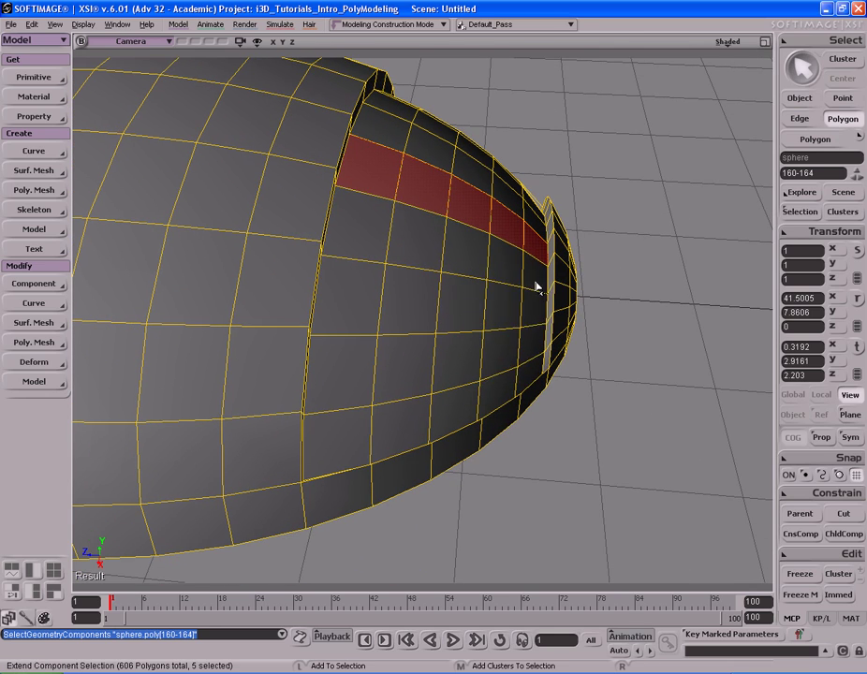
left_click_drag(393, 245, 438, 300)
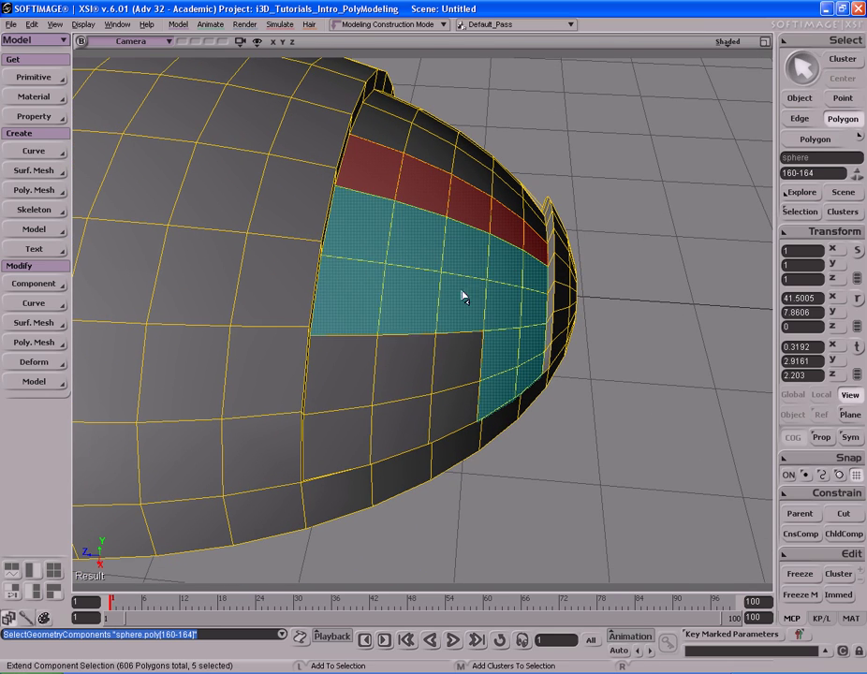
left_click_drag(445, 417, 364, 406)
right_click_drag(519, 227, 429, 255)
- Extract the selected half of the front polygons into a separate mesh, keeping the originals
right_click(427, 259)
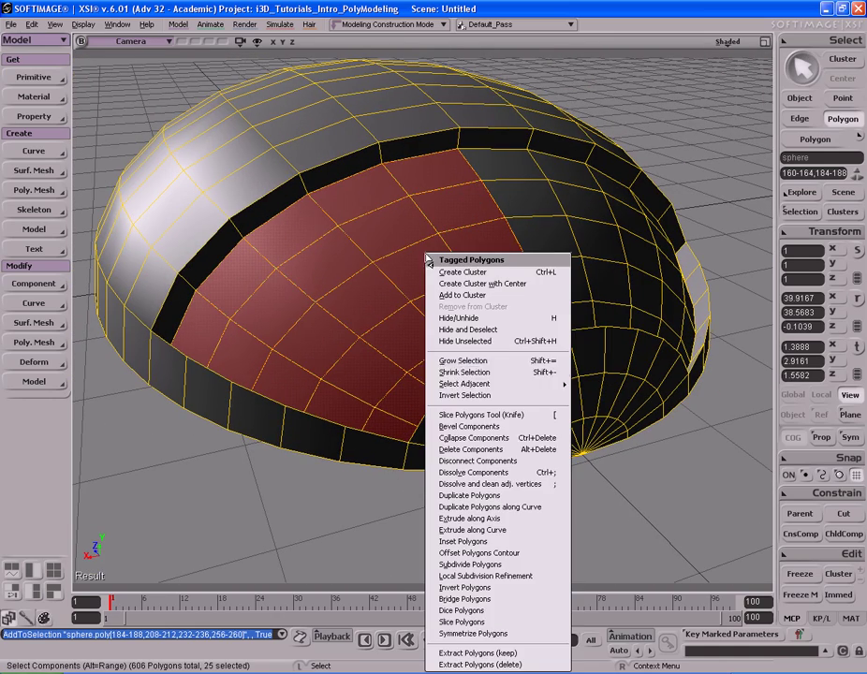
left_click(505, 653)
left_click_drag(604, 438, 683, 512)
key("ctrl+z")
mouse_move(484, 320)
middle_mouse_down()
mouse_move(524, 357)
mouse_move(473, 322)
middle_mouse_up()
right_click_drag(471, 316, 550, 285)
- Scale the extracted half-front mesh uniformly to 0.942 and raise it slightly along the global Y axis
key("space")
key("x")
key("s")
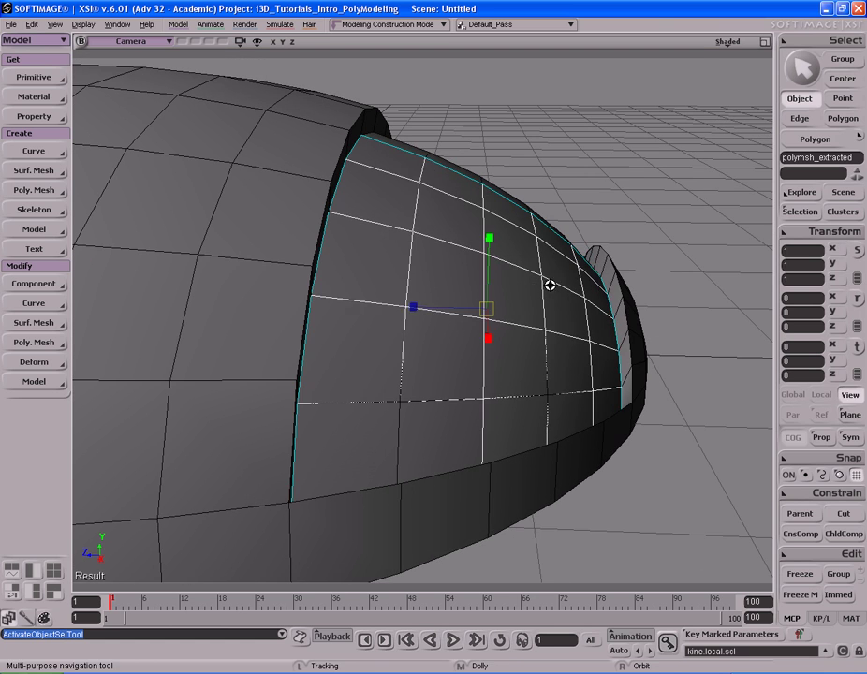
left_click_drag(604, 256, 606, 252)
key("s")
right_click_drag(606, 252, 549, 251)
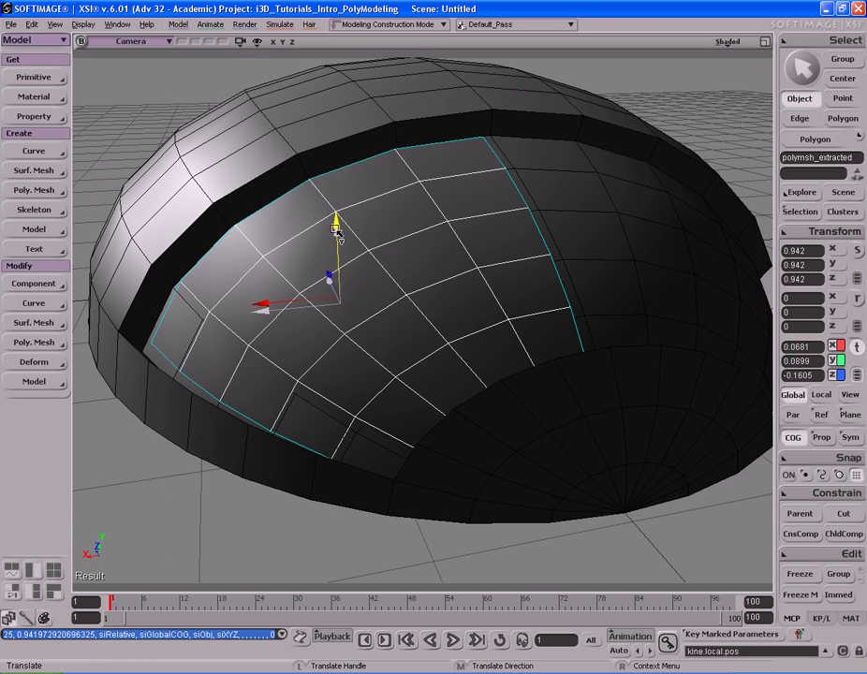
key("s")
right_click_drag(337, 232, 488, 245)
key("x")
key("s")
- Select all 25 polygons of the extracted half-front mesh and extrude them by duplicating
key("u")
key("s")
right_click_drag(485, 199, 474, 225)
key("ctrl+d")
key("s")
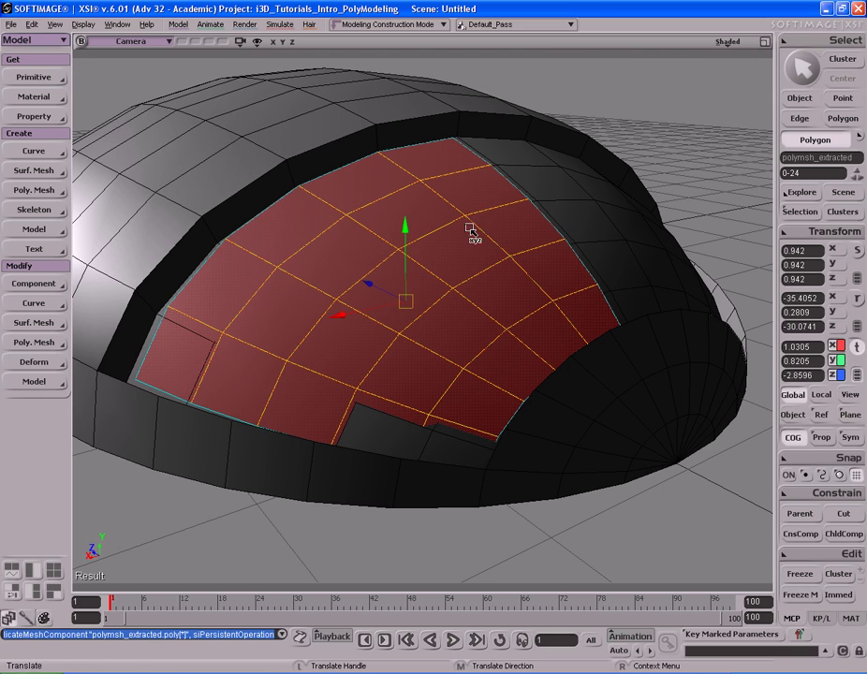
- Raise the extruded polygons of the half-front mesh along the global Y axis to give the piece thickness
key("s")
right_click_drag(406, 199, 463, 180)
key("v")
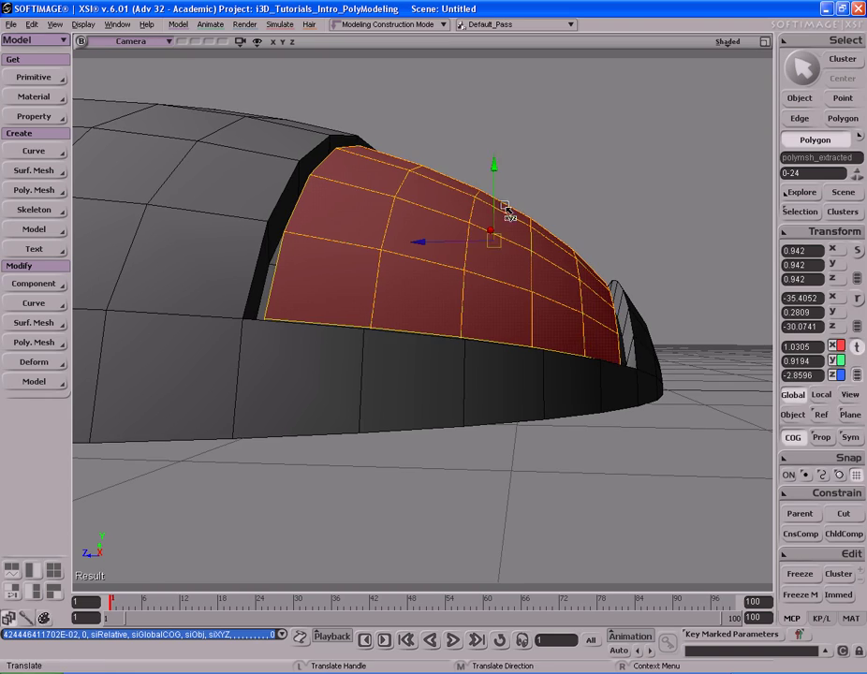
key("s")
right_click_drag(544, 180, 470, 218)
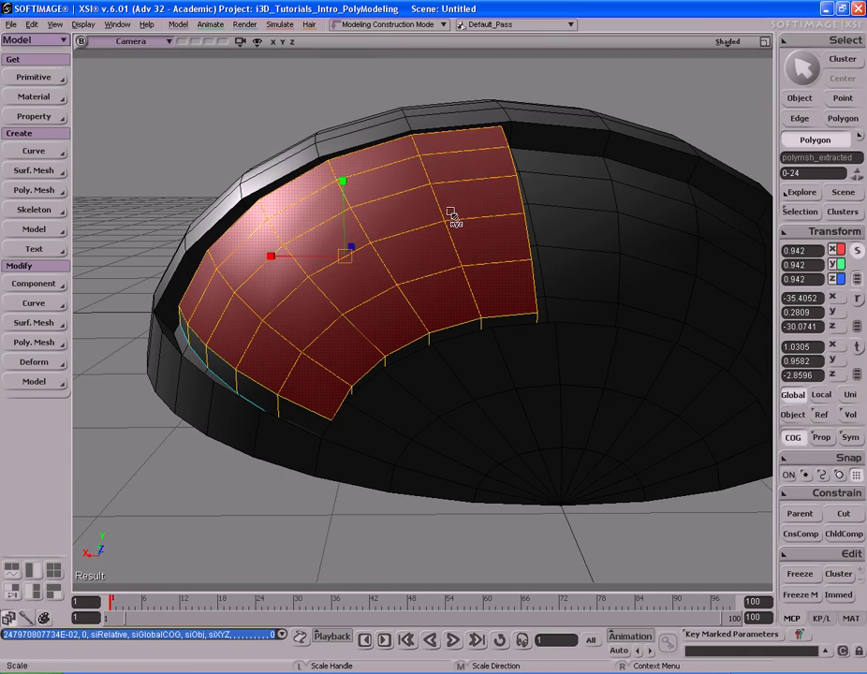
key("s")
right_click_drag(444, 209, 467, 230)
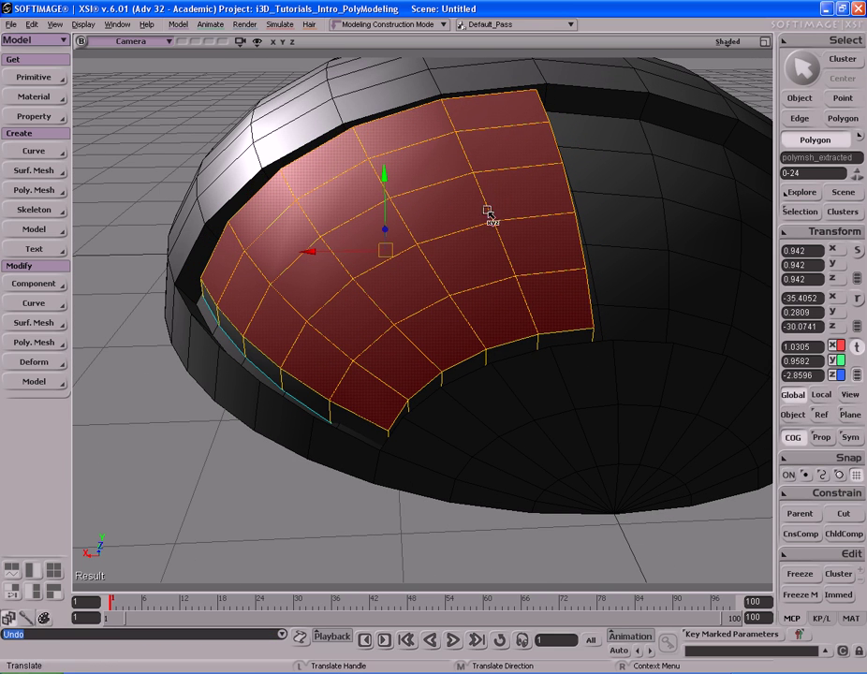
- Shift the extruded polygons of the half-front mesh sideways, away from the dome's centreline, to thicken the piece
right_click_drag(486, 202, 403, 182)
key("v")
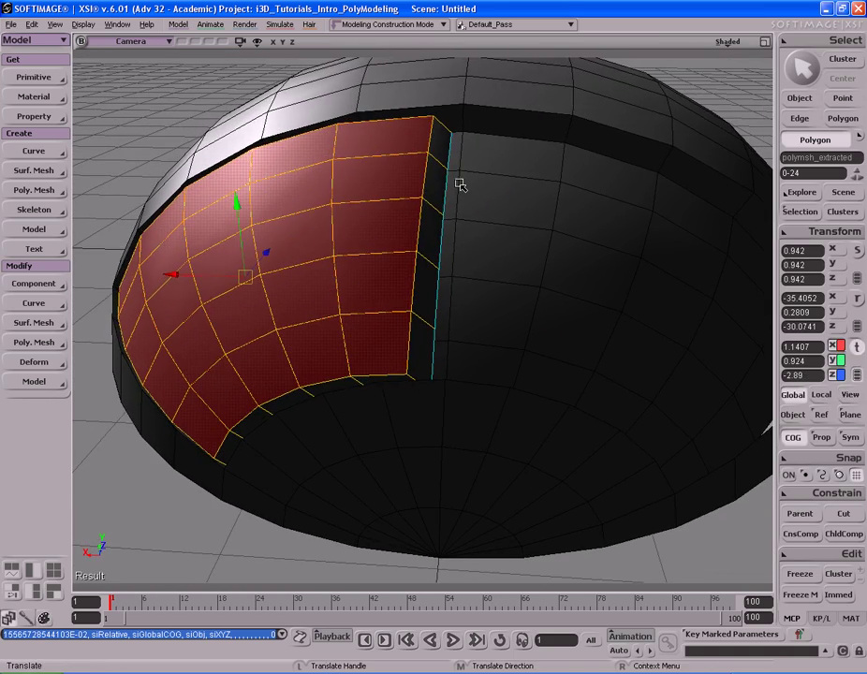
- Select the points along the half-front mesh's inner edge in the top view and align them at global X 0.1314
key("F12")
key("F12")
scroll(411, 200, "up", 5)
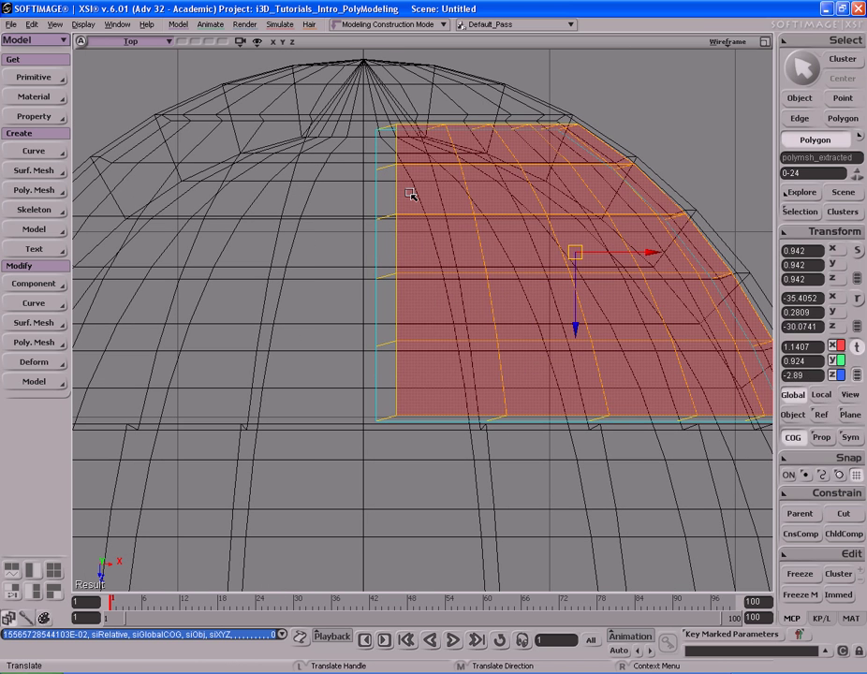
key("t")
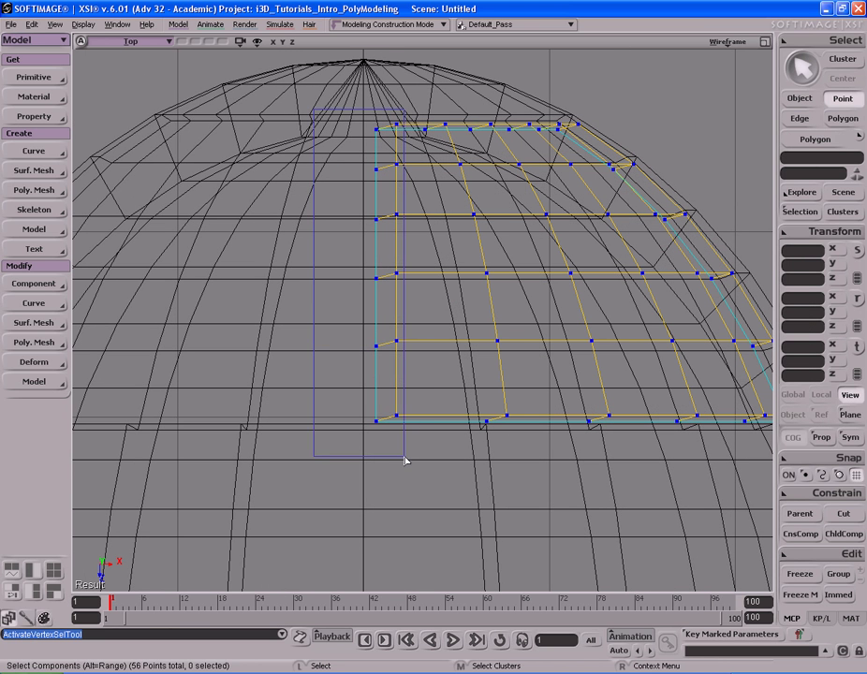
key("v")
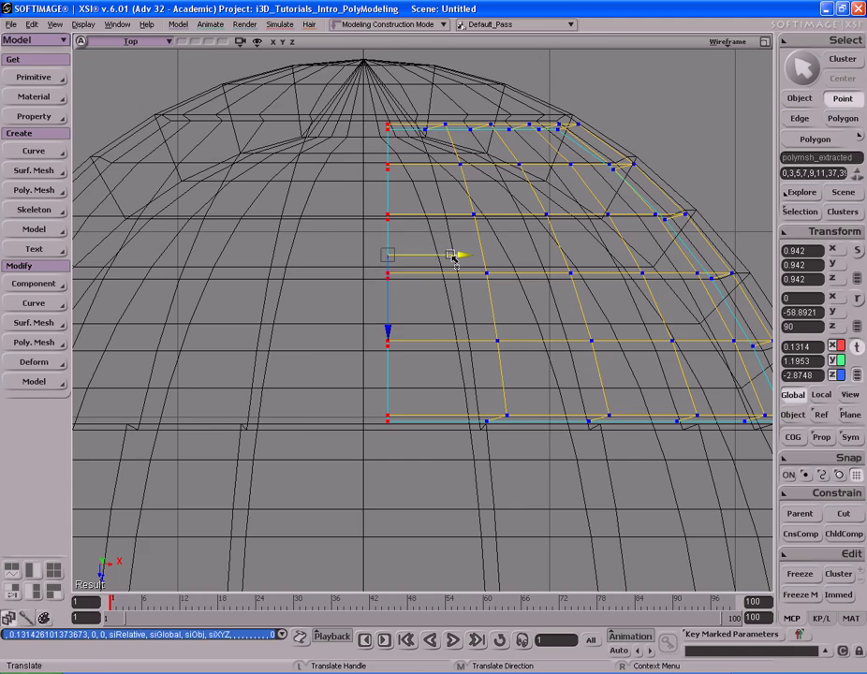
key("F12")
key("F12")
mouse_move(456, 214)
right_mouse_down()
mouse_move(441, 225)
mouse_move(451, 231)
right_mouse_up()
middle_click_drag(365, 227, 433, 227)
mouse_move(432, 227)
right_mouse_down()
mouse_move(465, 230)
mouse_move(462, 185)
mouse_move(498, 199)
mouse_move(490, 188)
mouse_move(430, 223)
right_mouse_up()
key("space")
- Add a polygon mesh cylinder and move it above the front of the dome, at about Y 1.86 and Z -3.37
key("s")
right_click_drag(366, 214, 403, 187)
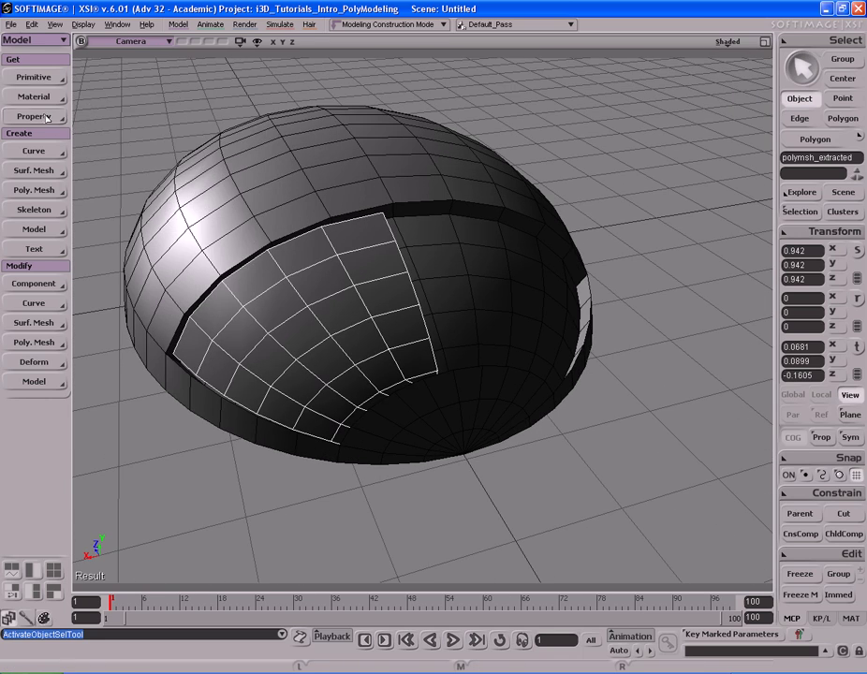
left_click(34, 77)
mouse_move(118, 104)
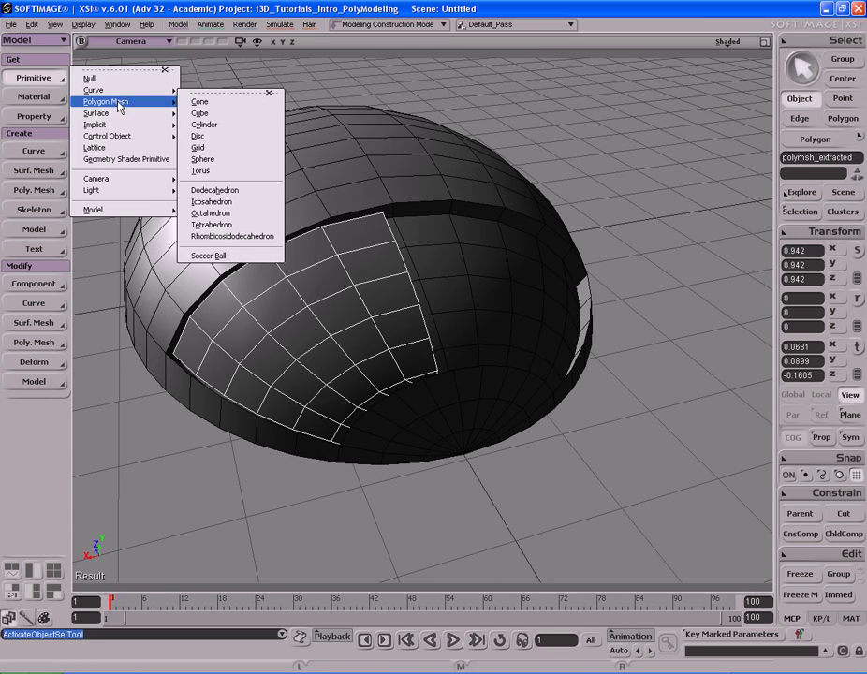
left_click(222, 131)
key("s")
right_click_drag(397, 217, 477, 180)
middle_click_drag(372, 174, 443, 159)
key("s")
left_click_drag(442, 158, 379, 183)
middle_click_drag(458, 198, 453, 93)
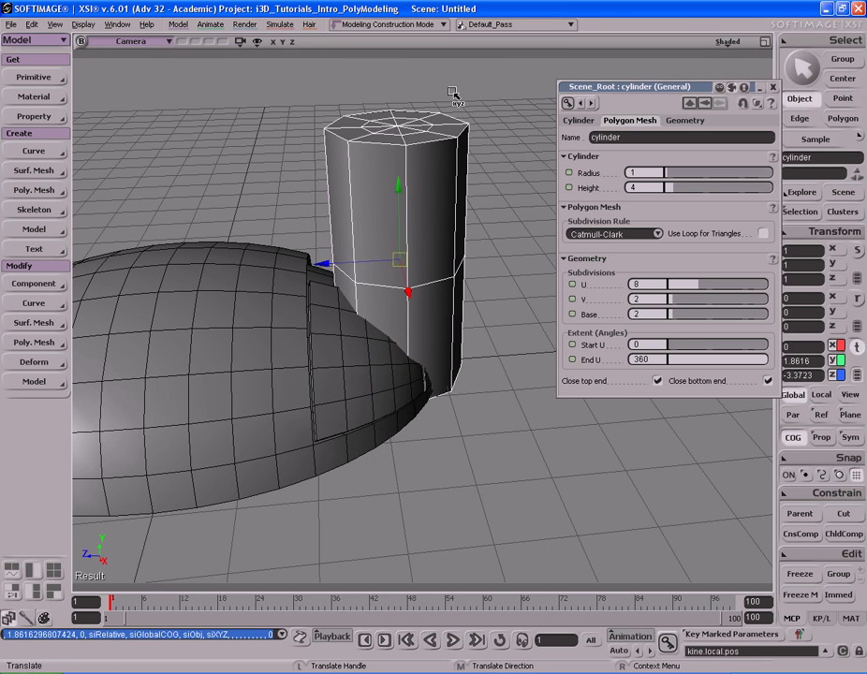
- Rotate the cylinder to -90 on X and 90 on Y so it lies horizontally across the dome
key("c")
left_click_drag(389, 205, 483, 184)
key("s")
right_click_drag(482, 189, 433, 196)
- Set the cylinder's subdivisions to U 48, V 1 and Base 1
left_click_drag(679, 316, 680, 303)
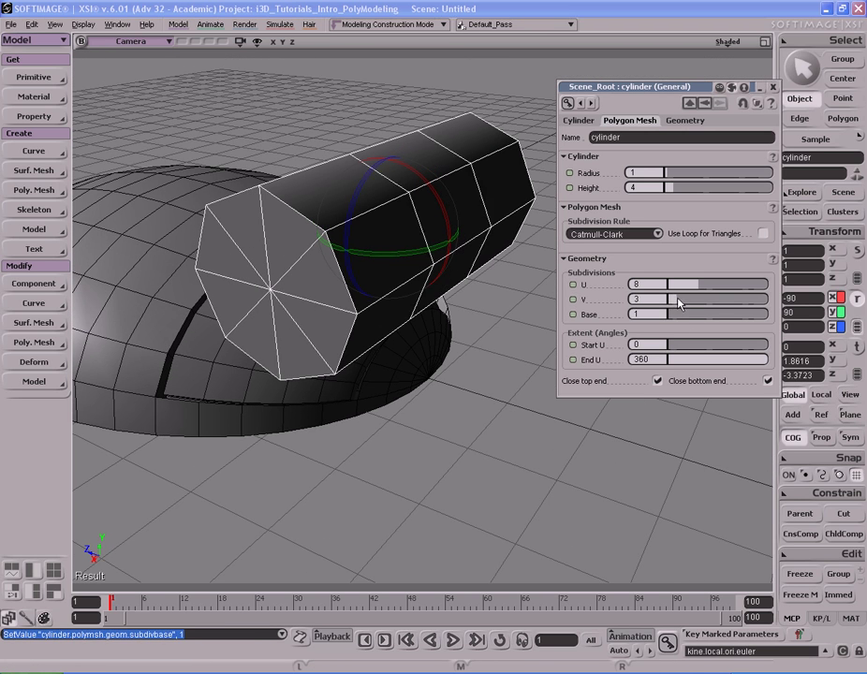
key("s")
right_click_drag(474, 217, 487, 206)
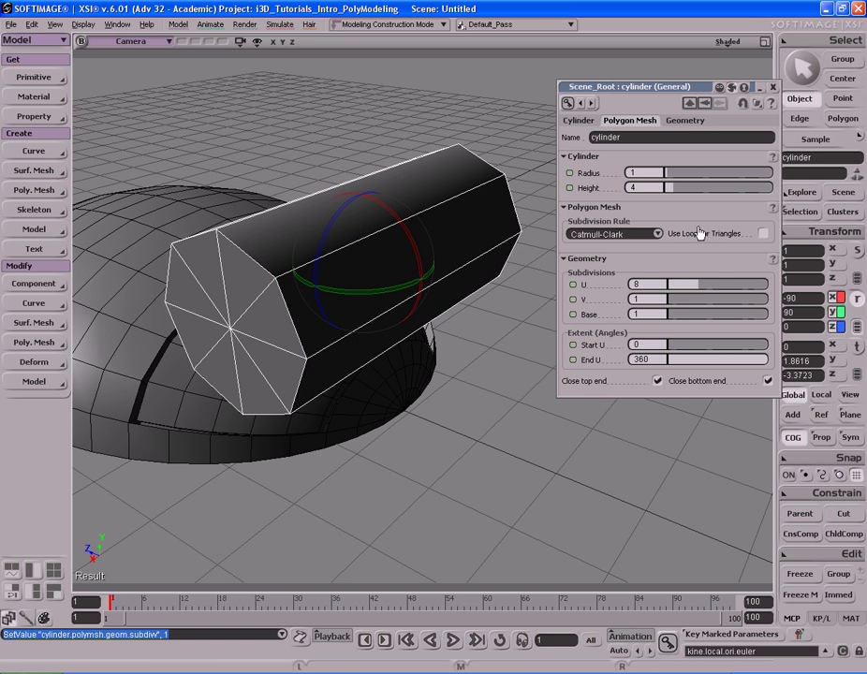
left_click_drag(693, 291, 785, 286)
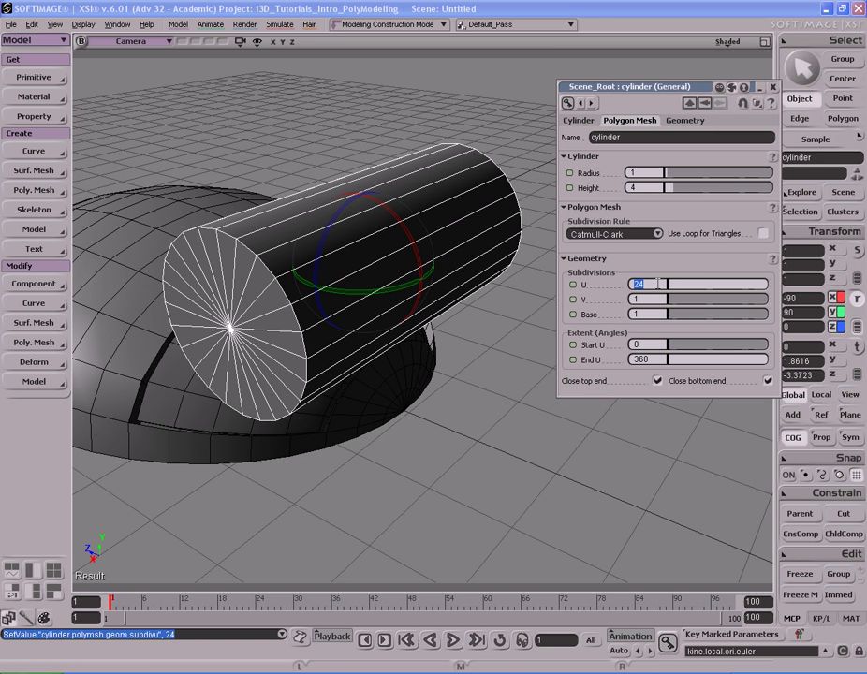
key("Return")
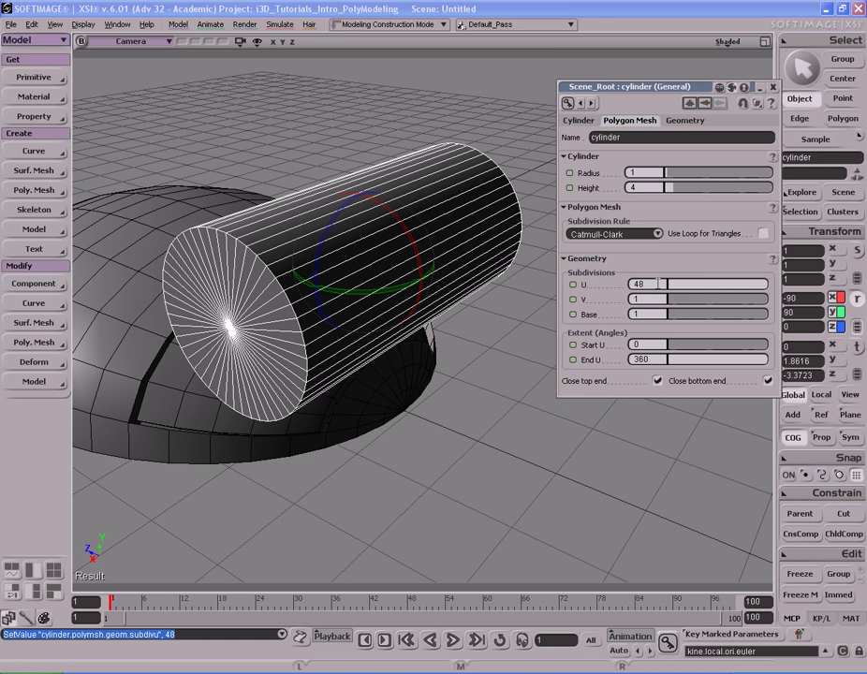
left_click(773, 87)
- Scale the cylinder into a thin disc, with Y at 0.0563 and X and Z at 0.5759
key("s")
right_click_drag(706, 134, 557, 163)
key("x")
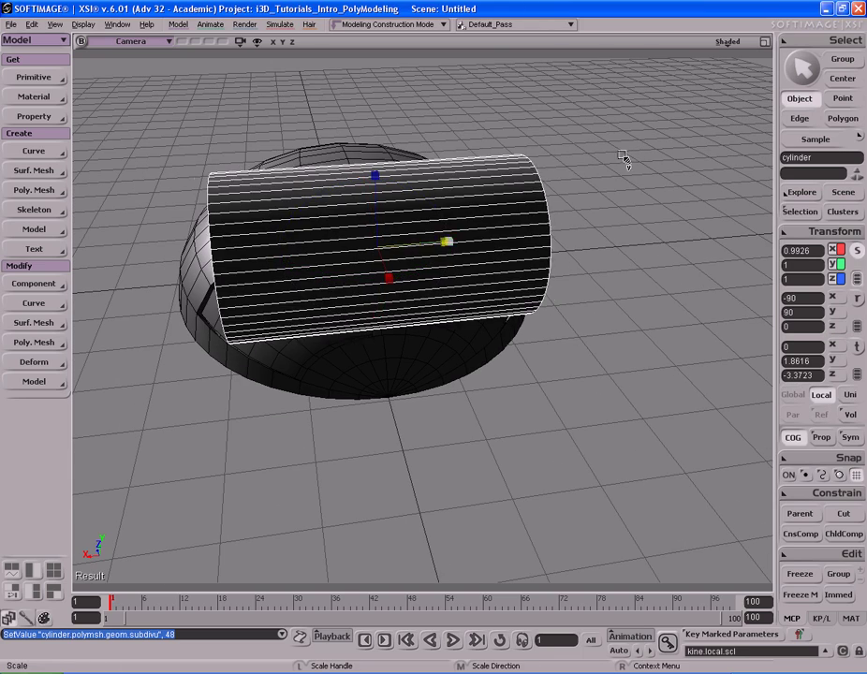
middle_click_drag(632, 159, 524, 161)
key("s")
right_click_drag(524, 159, 590, 152)
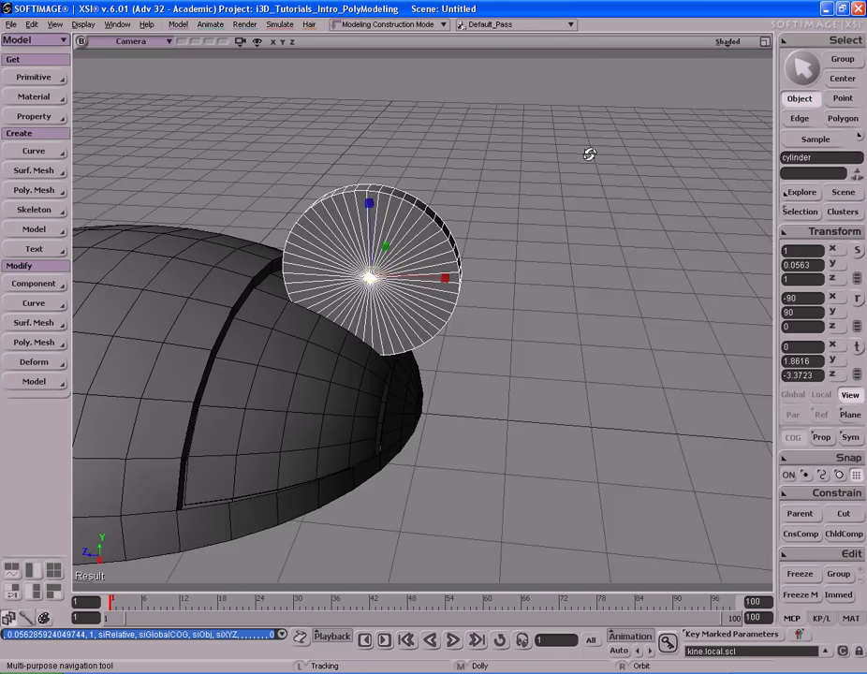
middle_click_drag(590, 153, 520, 178)
left_click_drag(521, 178, 570, 168)
left_click_drag(505, 195, 461, 216)
- Slide the disc along global Z to about -2.85 in the top view
key("F12")
key("F12")
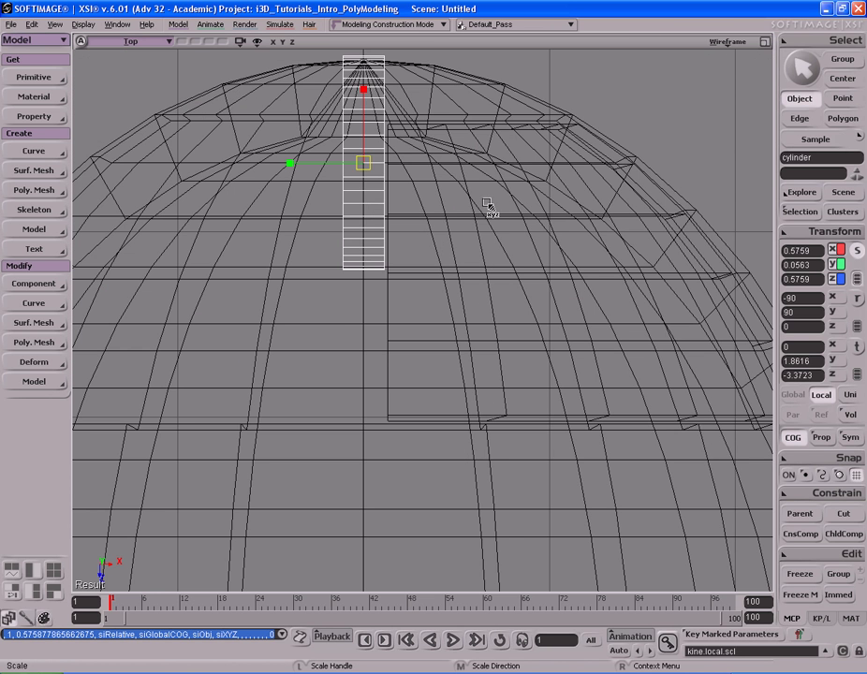
key("v")
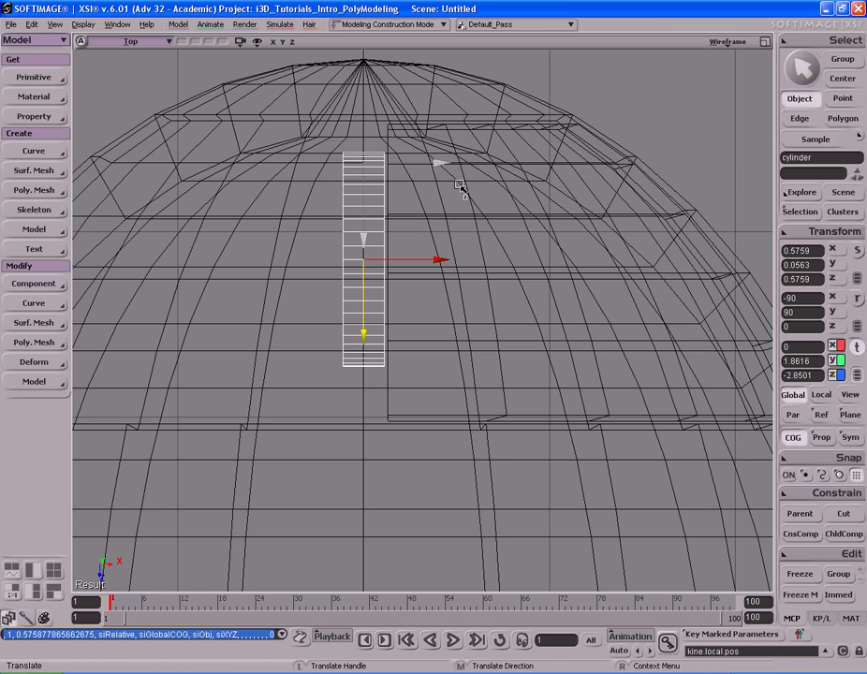
key("F12")
key("F12")
key("s")
middle_click_drag(575, 209, 548, 184)
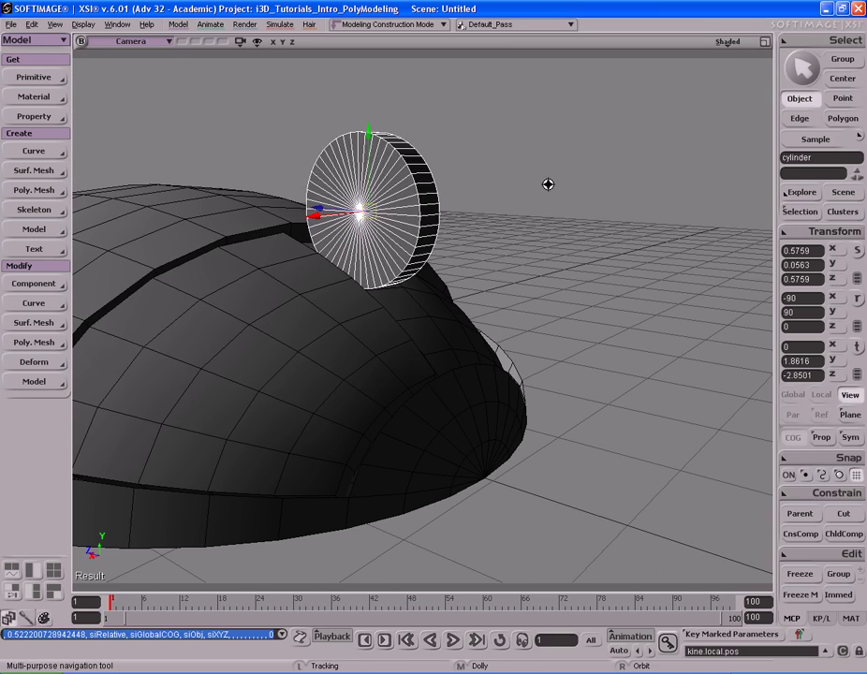
- Sink the disc partly into the dome's front, placing it at Y 0.9447 and Z -2.6842
key("v")
right_click_drag(518, 192, 563, 139)
middle_click_drag(563, 140, 470, 148)
left_click_drag(470, 148, 511, 141)
key("v")
key("s")
right_click_drag(511, 129, 472, 120)
middle_click_drag(472, 120, 473, 144)
middle_click_drag(473, 144, 512, 137)
key("s")
right_click_drag(513, 136, 544, 200)
- Select the two end polygons of the half-front mesh's inner side wall, above and below the disc
key("space")
left_click(332, 343)
key("s")
right_click_drag(332, 343, 346, 327)
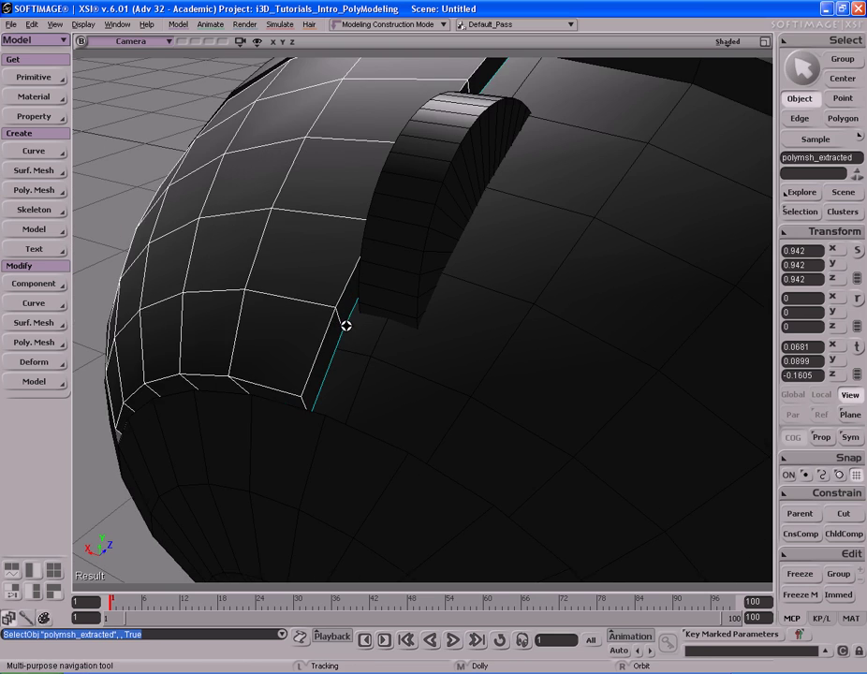
middle_click_drag(422, 337, 374, 344)
key("u")
left_click(297, 377)
key("s")
right_click_drag(314, 351, 366, 281)
left_click_drag(365, 281, 311, 366)
middle_click_drag(311, 365, 346, 297)
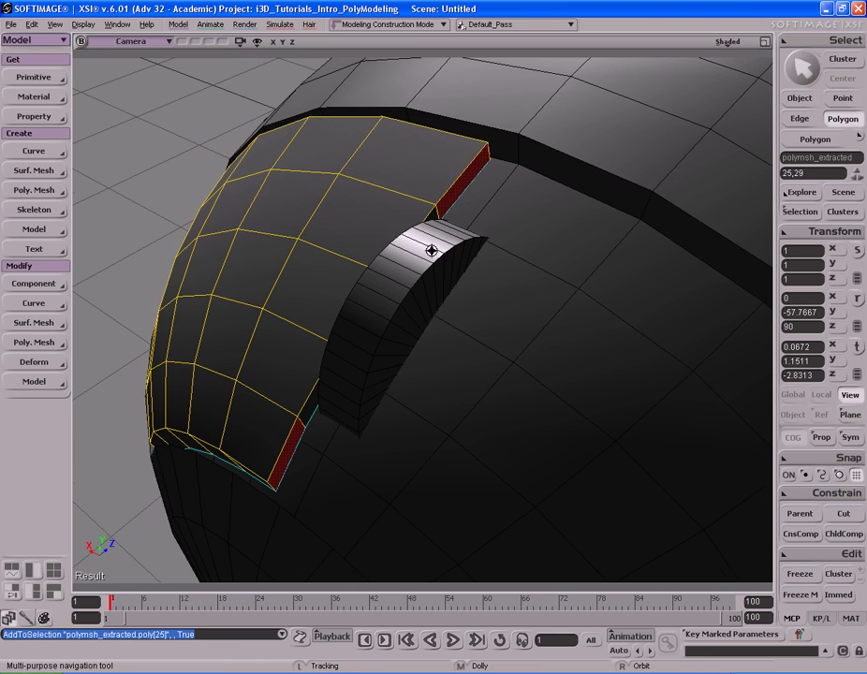
- Extrude the two selected end polygons by duplicating and snap them to the centreline at X 0
key("s")
right_click_drag(456, 208, 424, 302)
middle_click_drag(424, 301, 428, 305)
key("ctrl+d")
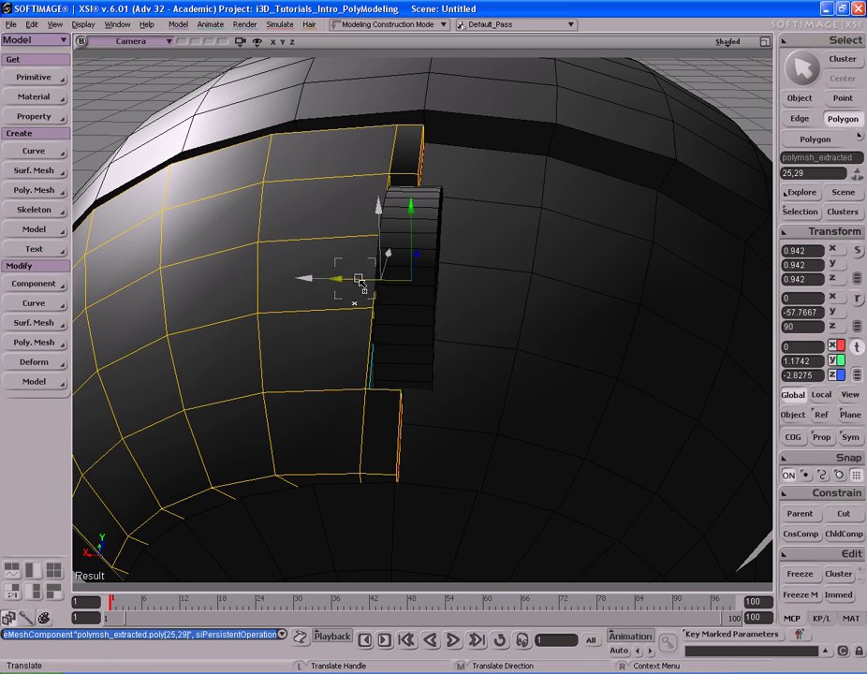
left_click_drag(365, 281, 367, 282, "ctrl")
key("s")
right_click_drag(403, 284, 455, 294)
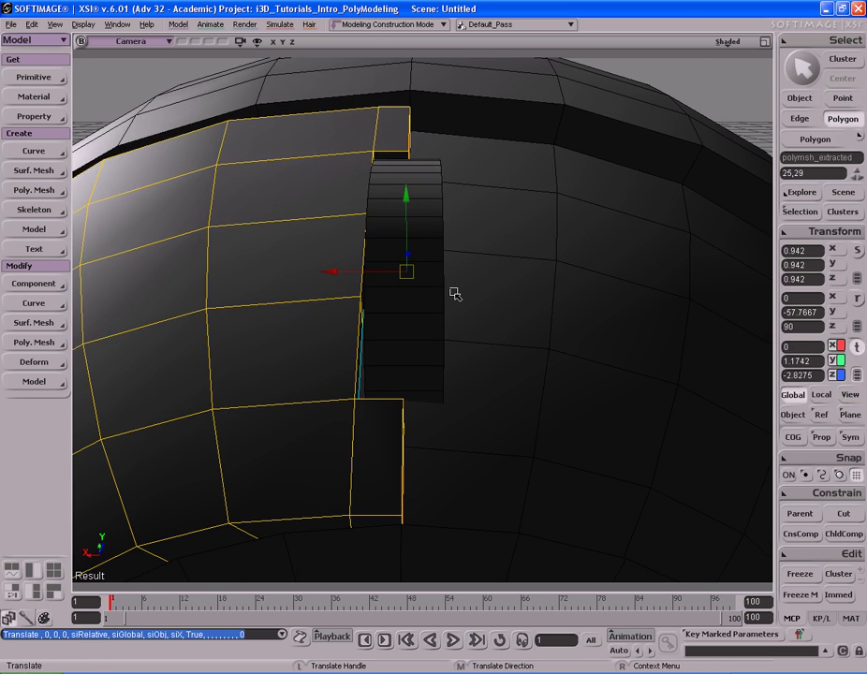
- Pull the two extruded end polygons back from the centreline to X 0.0348 in the top view
key("F12")
key("F12")
key("s")
middle_click_drag(414, 317, 428, 254)
left_click_drag(428, 254, 424, 305)
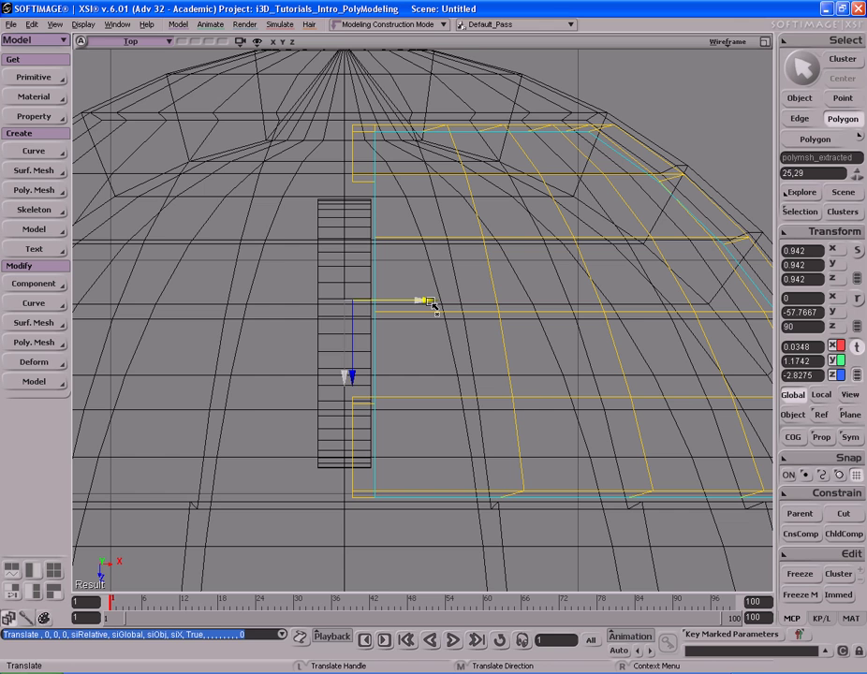
key("F12")
key("F12")
- Select the half-front mesh as an object, isolate it in the camera view and frame it
key("s")
right_click_drag(466, 334, 488, 269)
middle_click_drag(488, 269, 462, 282)
right_click_drag(462, 281, 457, 294)
middle_click_drag(457, 294, 383, 277)
right_click_drag(383, 277, 308, 300)
key("space")
key("s")
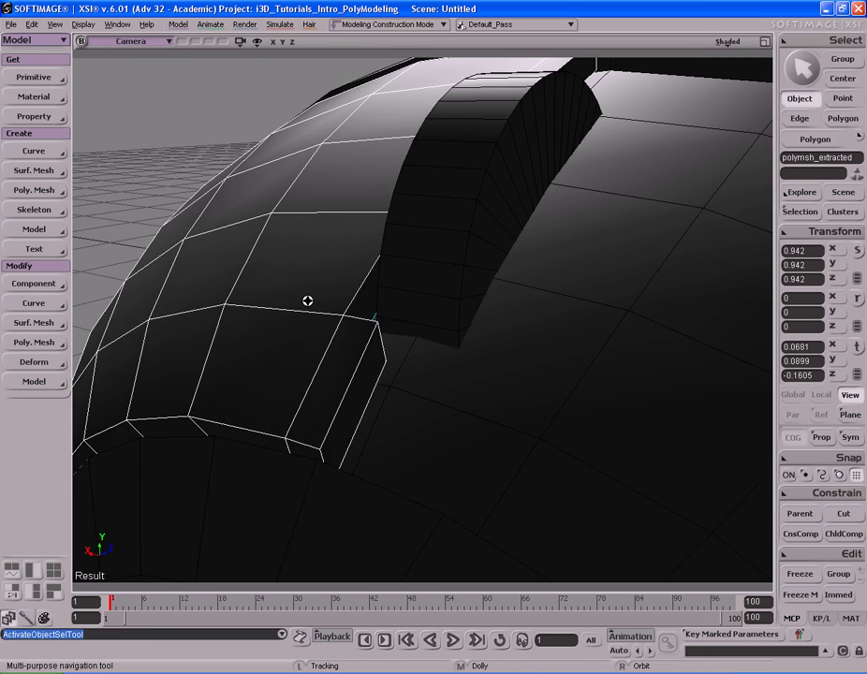
middle_click_drag(308, 300, 441, 280)
left_click_drag(441, 279, 436, 293)
left_click(335, 272)
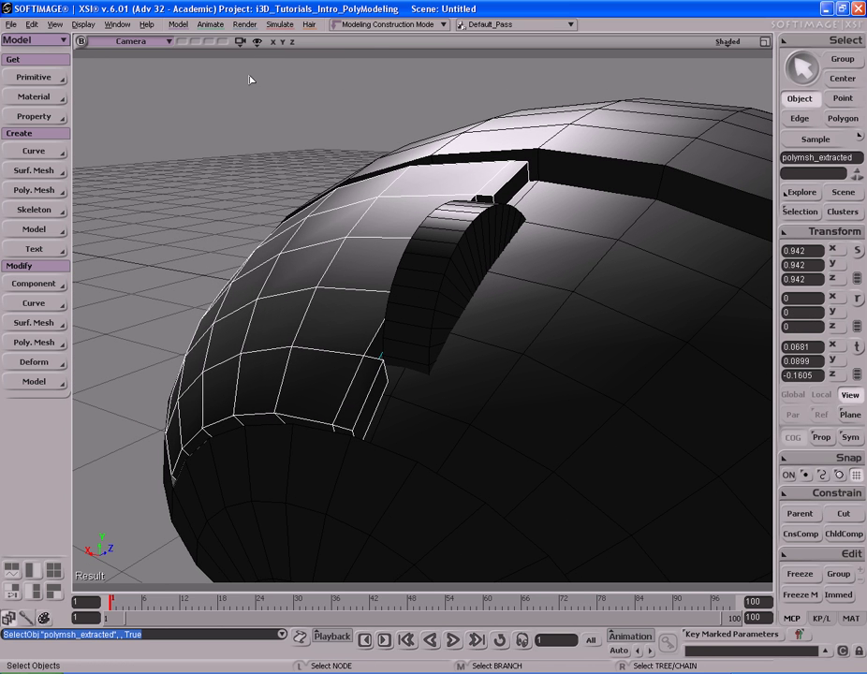
left_click(241, 42)
left_click(262, 188)
key("f")
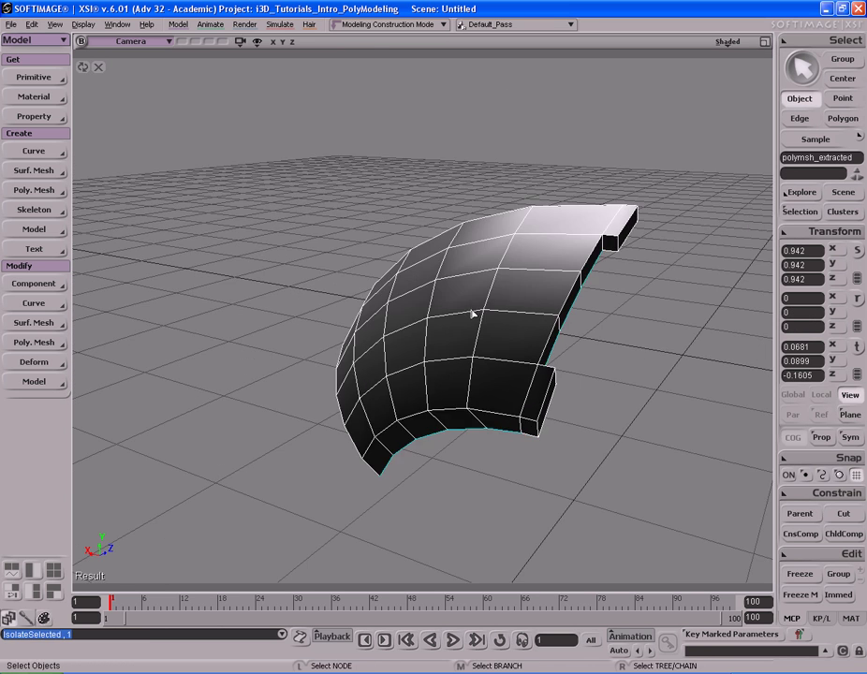
- Delete the two underside polygons of the tabs extruded from the half-front mesh's inner edge
key("s")
right_click_drag(474, 310, 405, 254)
middle_click_drag(405, 253, 396, 248)
left_click_drag(395, 249, 467, 272)
middle_click_drag(467, 272, 398, 247)
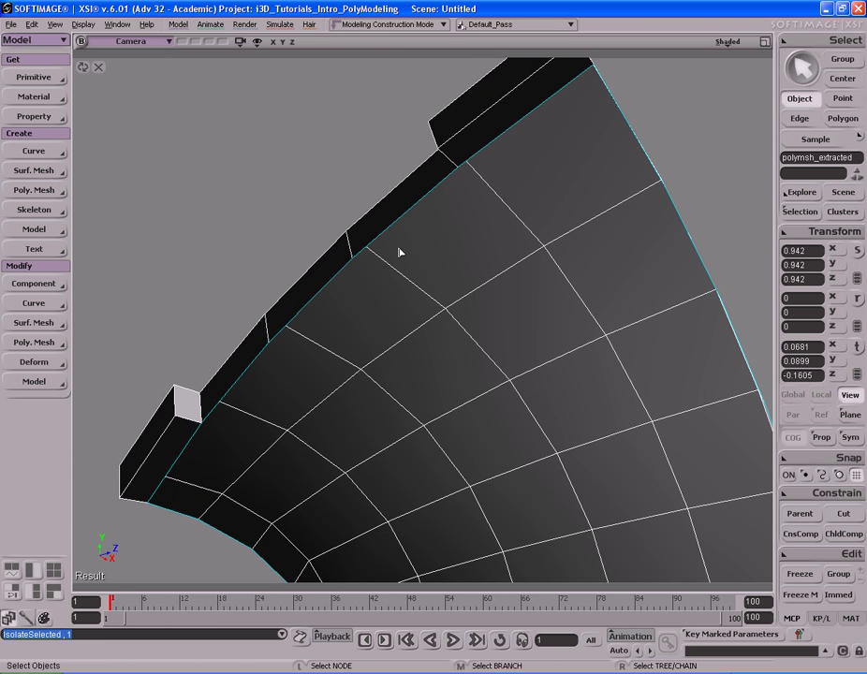
key("y")
left_click(509, 122)
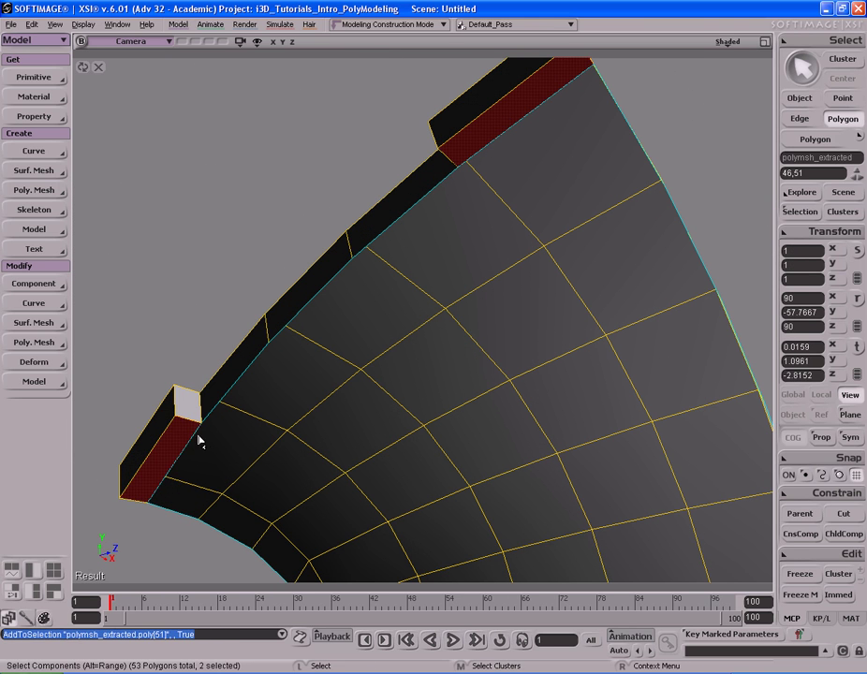
key("Delete")
- Return to object selection and end the isolation of the half-front mesh so the whole model is displayed
middle_click_drag(302, 375, 517, 283)
right_click_drag(517, 283, 617, 364)
left_click_drag(617, 364, 501, 343)
key("space")
right_click_drag(501, 342, 440, 311)
left_click(98, 67)
middle_click_drag(440, 311, 446, 310)
- Select the disc and narrow its thickness by scaling local Y to 0.0437
left_click(405, 265)
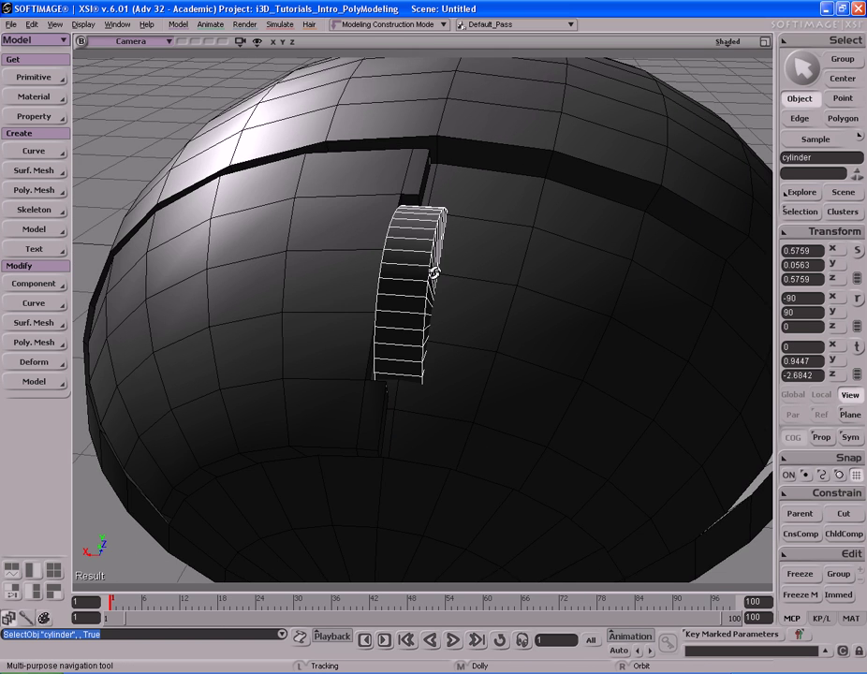
right_click_drag(433, 272, 441, 277)
middle_click_drag(441, 277, 432, 282)
right_click_drag(432, 282, 437, 281)
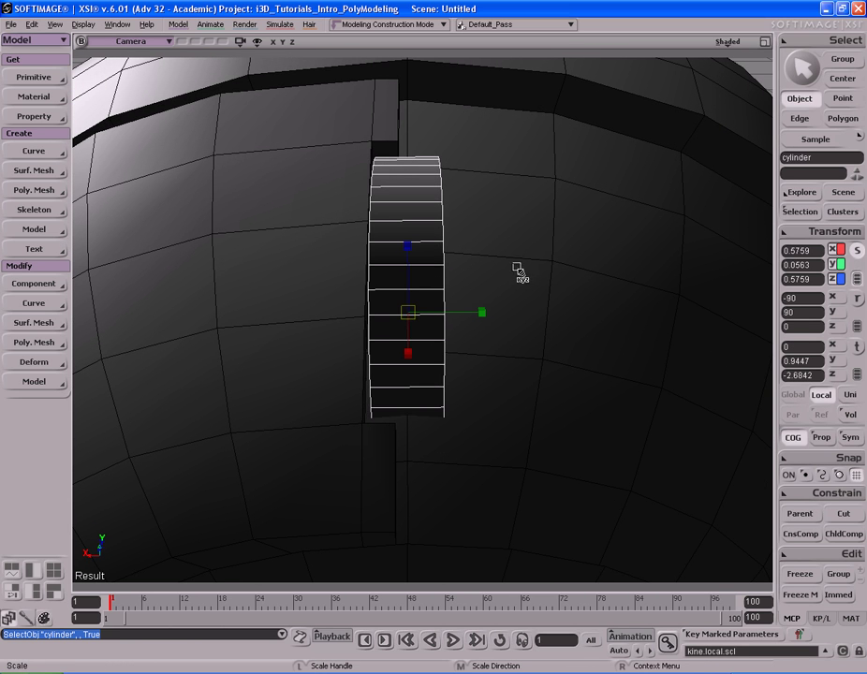
middle_click_drag(523, 258, 519, 257)
key("s")
right_click_drag(519, 258, 505, 266)
middle_click_drag(505, 266, 507, 256)
right_click_drag(507, 255, 541, 254)
key("x")
middle_click_drag(540, 254, 536, 254)
key("s")
right_click_drag(541, 255, 559, 250)
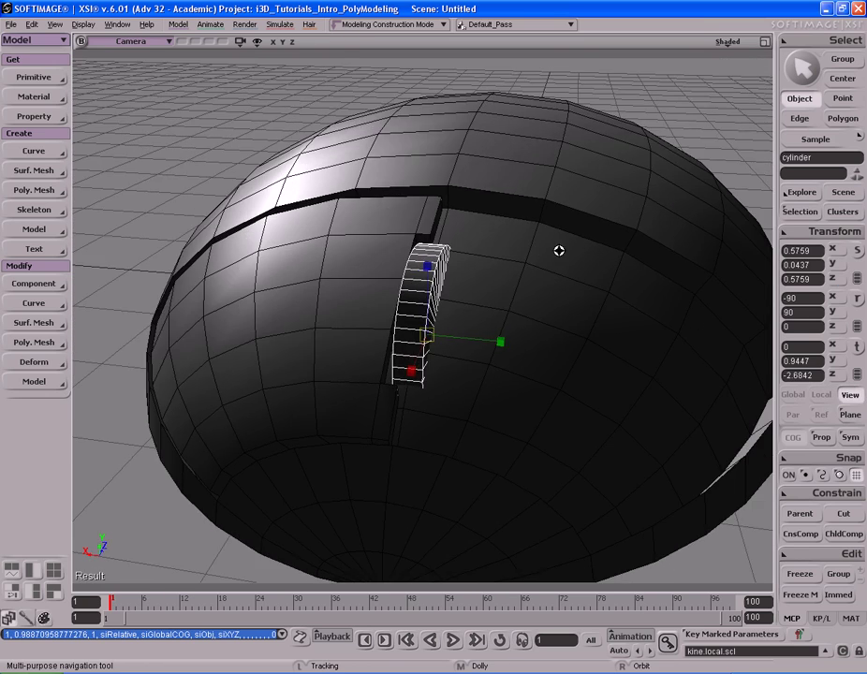
- Freeze the disc's modeling history and all of its transforms
middle_click_drag(559, 250, 424, 263)
right_click_drag(424, 263, 497, 248)
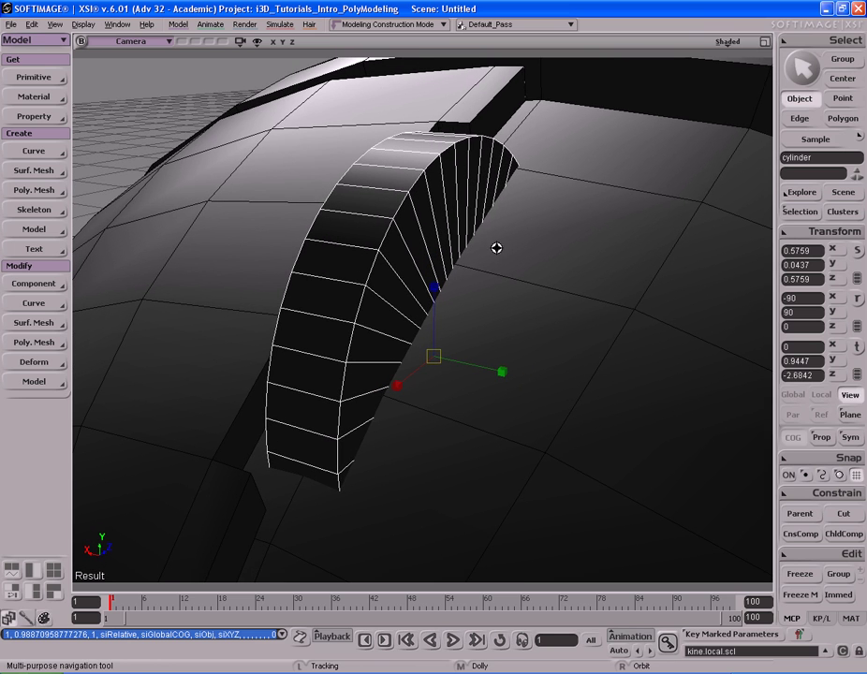
key("space")
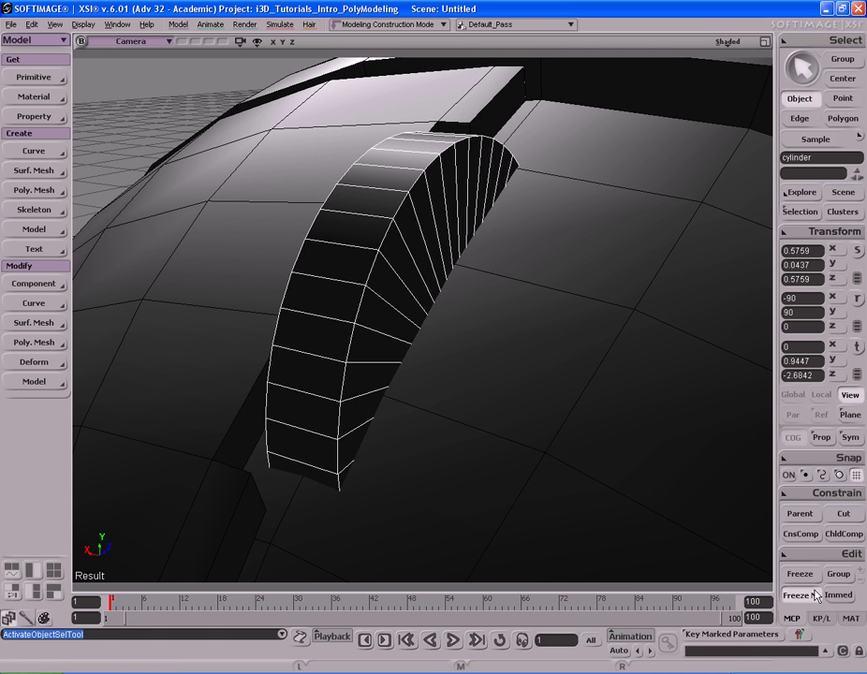
left_click(809, 234)
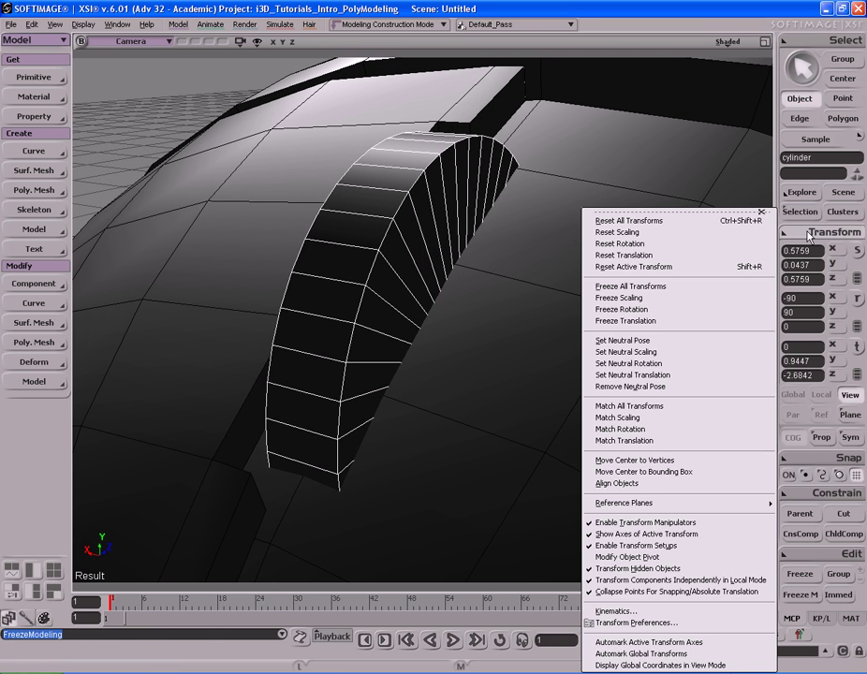
left_click(673, 287)
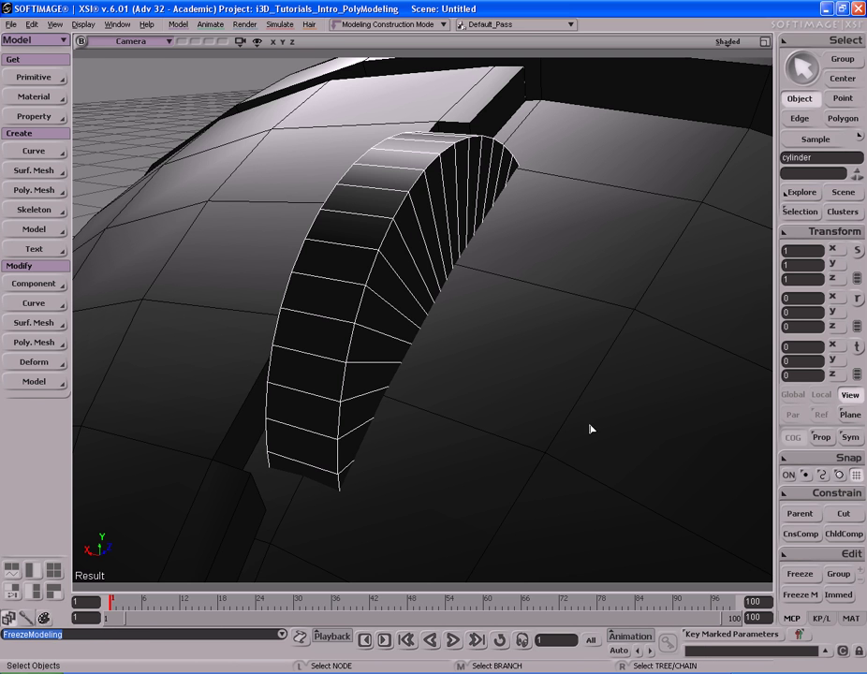
- Select the rim edge loops of the disc
key("i")
key("s")
middle_click_drag(473, 227, 391, 212)
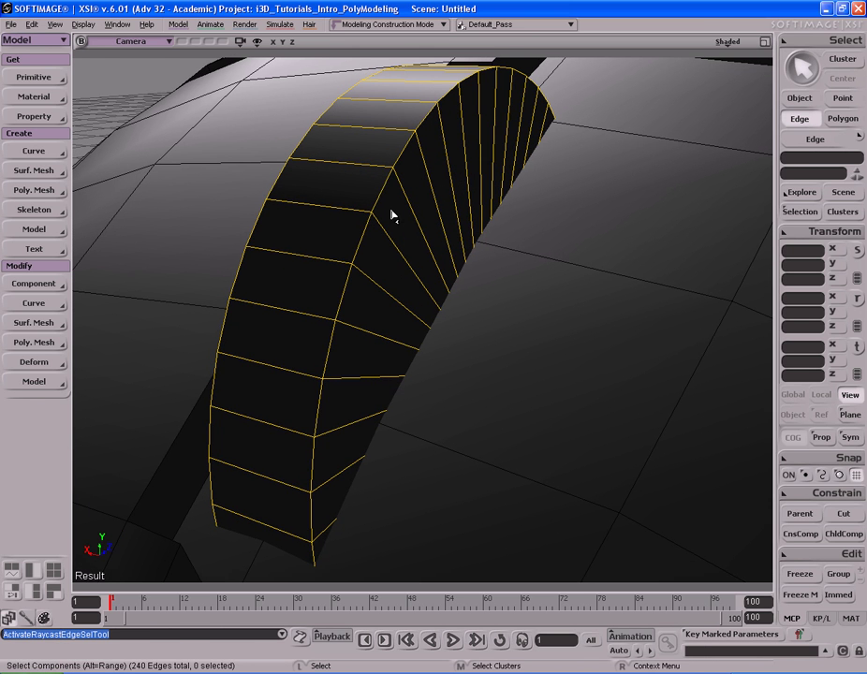
key("s")
right_click_drag(377, 250, 458, 249)
middle_click(466, 260, "alt+shift")
key("s")
right_click_drag(524, 263, 436, 181)
- Bevel the selected rim edges of the disc with a distance of 2 and check the rounding options
right_click(432, 179)
left_click(496, 353)
key("s")
left_click_drag(234, 199, 343, 188)
left_click(167, 174)
left_click(123, 173)
key("s")
right_click_drag(355, 190, 405, 203)
middle_click_drag(405, 203, 497, 190)
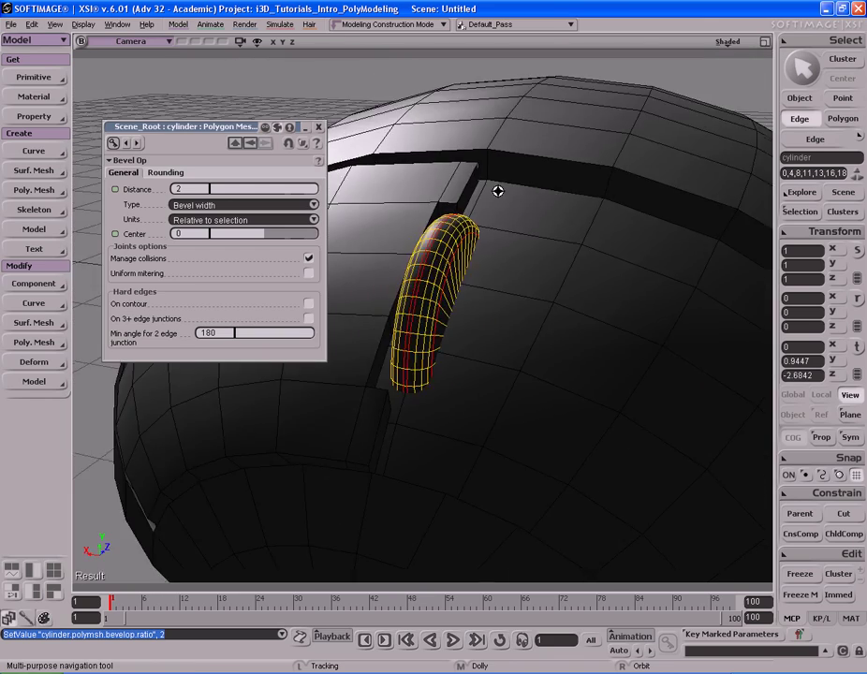
- Close the bevel settings and move the disc to position Y -0.0058, Z -0.0499
right_click_drag(497, 190, 487, 199)
left_click(320, 127)
key("s")
right_click_drag(368, 183, 472, 206)
key("space")
key("v")
key("s")
right_click_drag(566, 166, 434, 167)
key("v")
key("s")
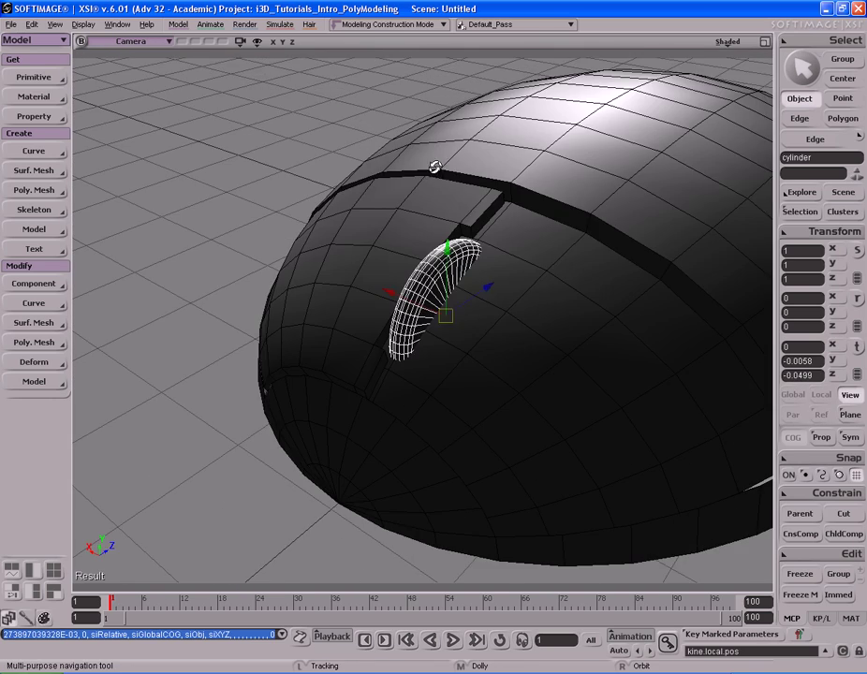
- Select the half panel and its two inner corner edges at the ends of the notch around the disc
right_click_drag(503, 190, 362, 211)
left_click(362, 209)
key("s")
right_click_drag(440, 190, 418, 186)
left_click_drag(417, 186, 361, 225)
middle_click_drag(374, 211, 487, 183)
key("e")
key("s")
middle_click_drag(451, 151, 459, 184)
right_click_drag(460, 184, 541, 217)
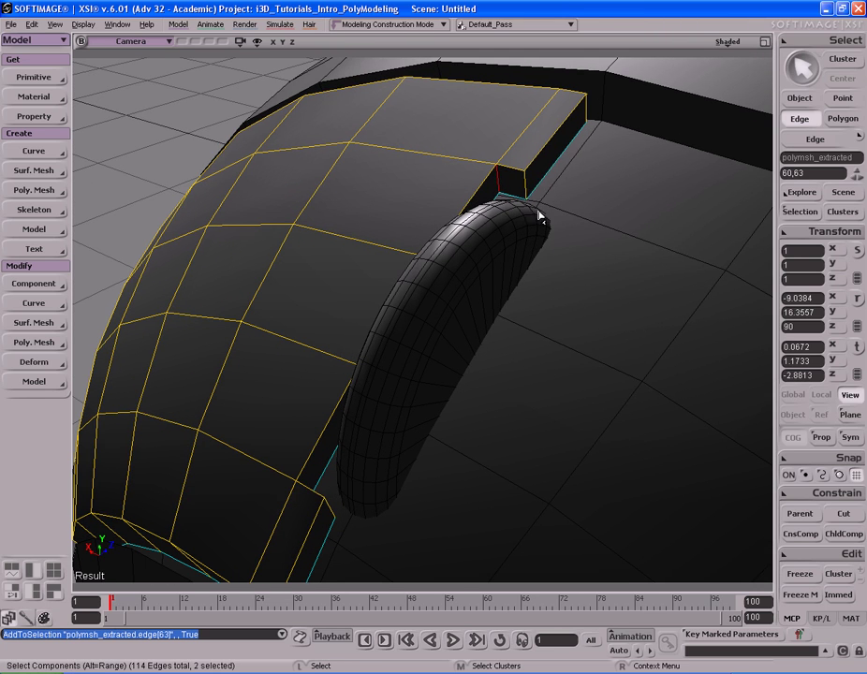
- Bevel the two notch corner edges with a distance of 1.069 and 2 rounding subdivisions
right_click(536, 190)
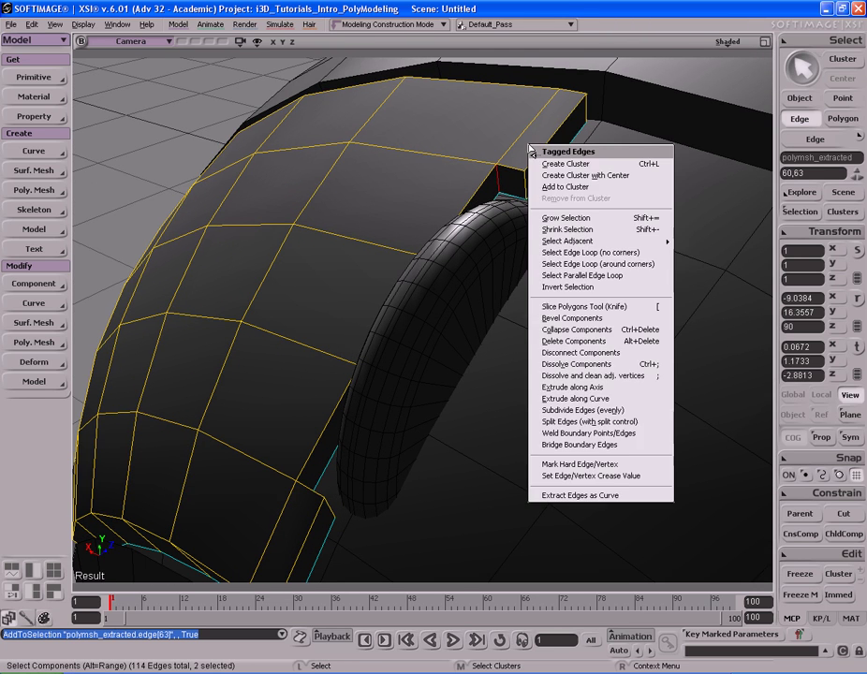
left_click(595, 319)
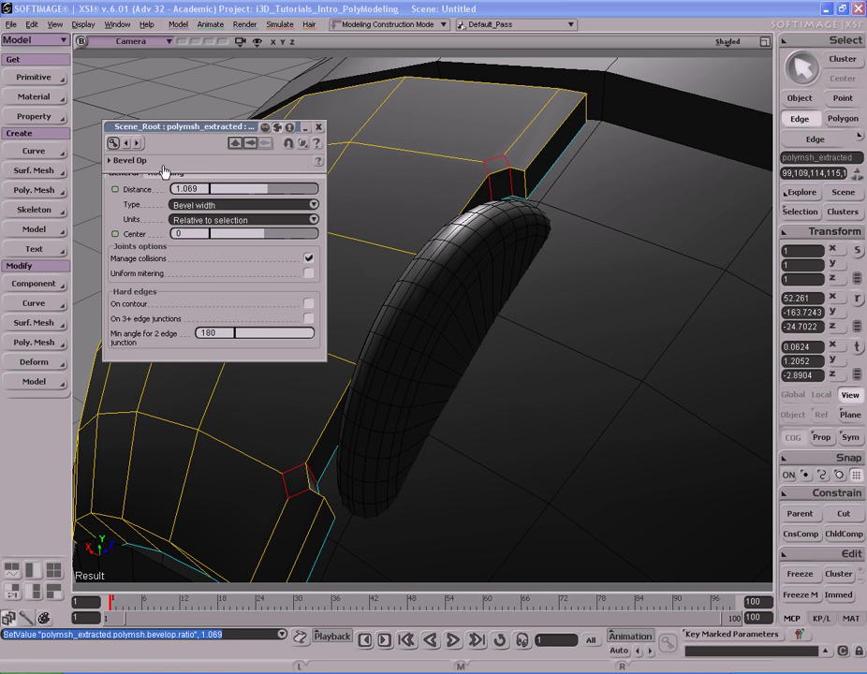
left_click(165, 173)
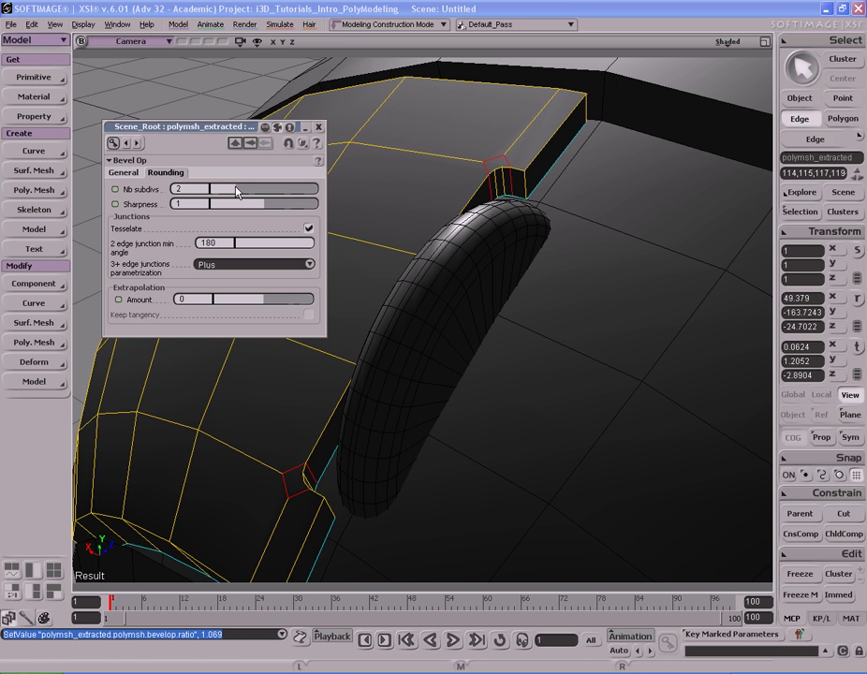
key("s")
right_click_drag(393, 187, 443, 227)
middle_click_drag(443, 226, 457, 202)
right_click_drag(457, 202, 373, 204)
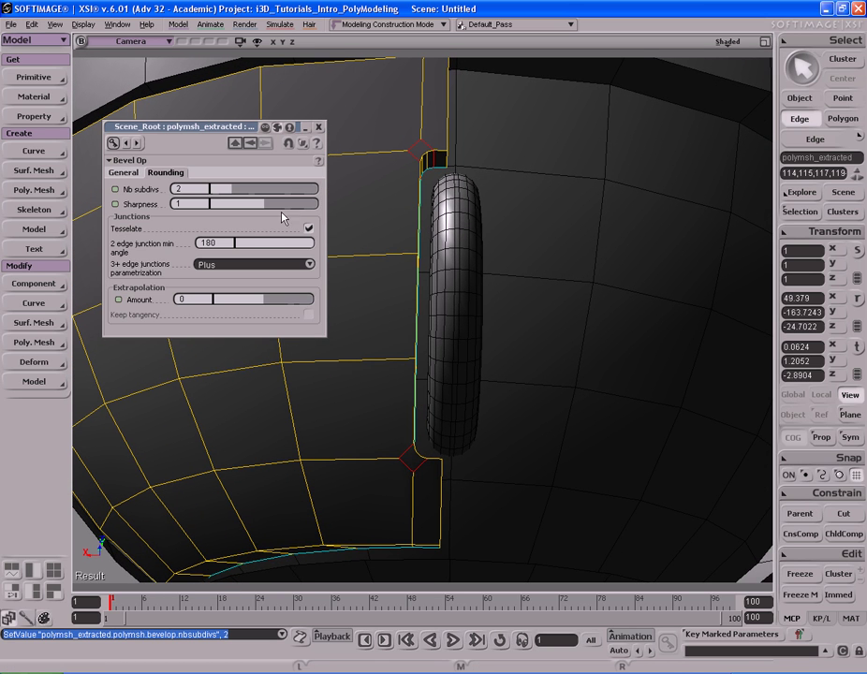
- Increase the notch corner bevel to a distance of 2 with 3 rounding subdivisions and close its settings
left_click(134, 173)
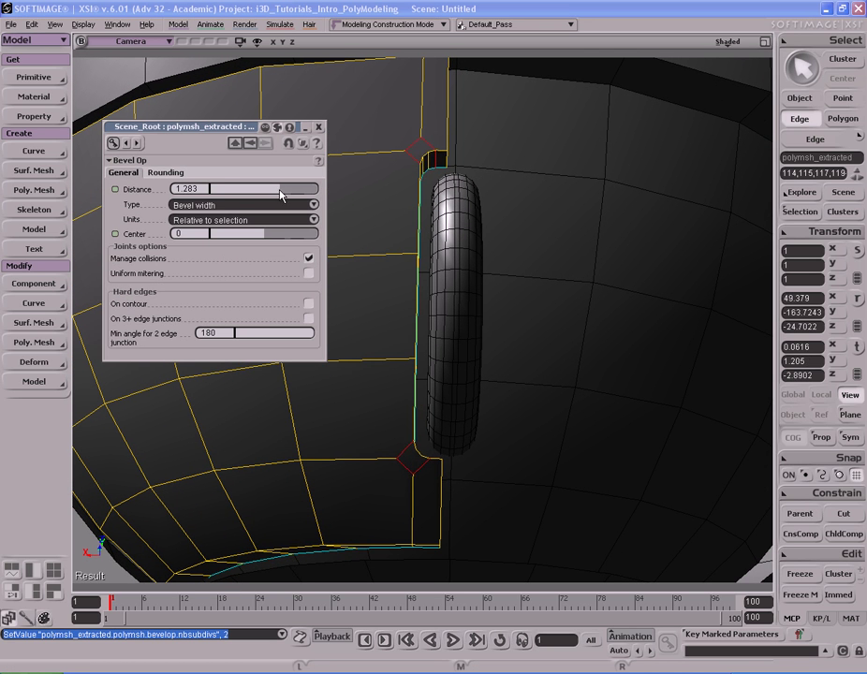
key("s")
right_click_drag(368, 197, 431, 179)
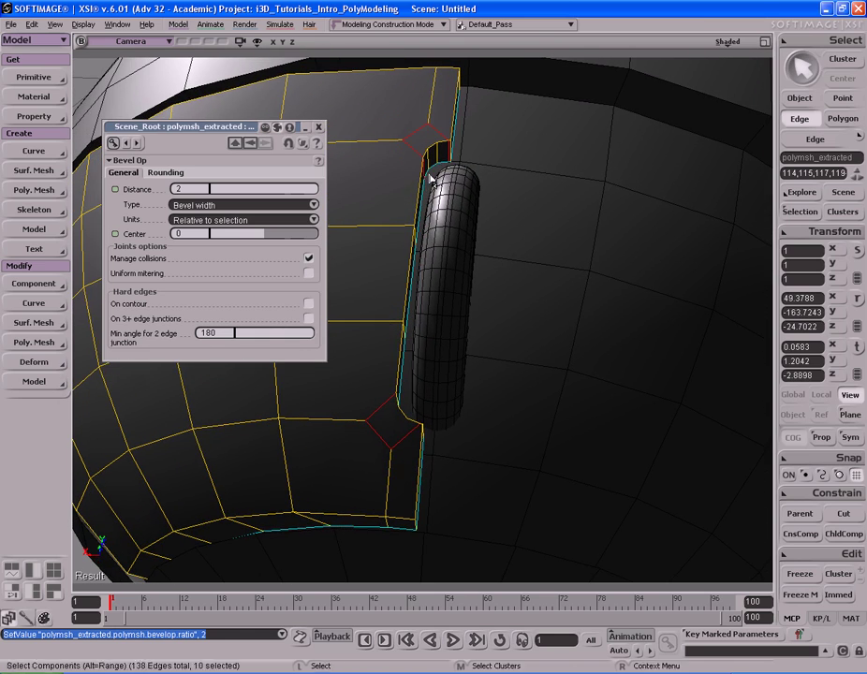
left_click(169, 175)
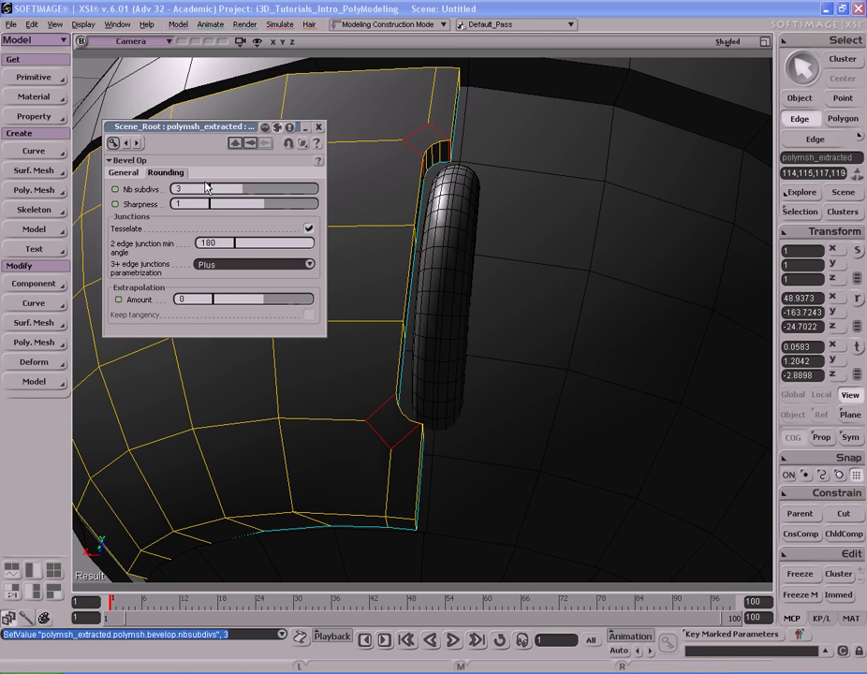
left_click(135, 175)
right_click_drag(490, 194, 415, 182)
left_click(319, 127)
- Examine how the rounded panel notch fits against the disc and the dome from several sides
right_click_drag(323, 150, 412, 183)
middle_click_drag(412, 183, 525, 192)
right_click_drag(524, 192, 544, 203)
key("space")
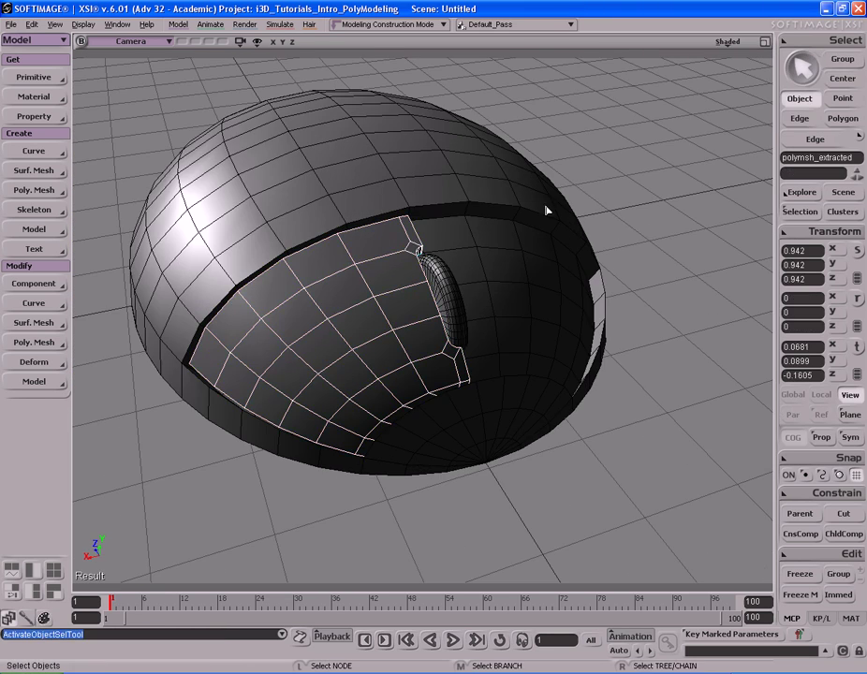
key("s")
middle_click_drag(544, 203, 491, 206)
right_click_drag(491, 206, 735, 449)
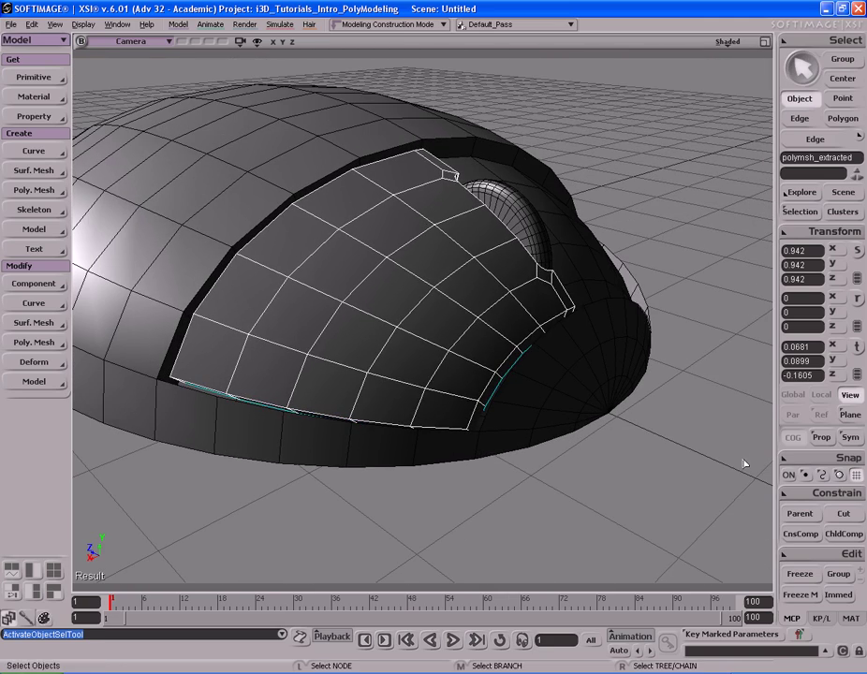
right_click_drag(581, 346, 598, 357)
middle_click_drag(598, 357, 523, 321)
right_click_drag(521, 322, 532, 408)
middle_click_drag(532, 408, 534, 333)
mouse_move(535, 334)
right_mouse_down()
mouse_move(525, 344)
mouse_move(577, 337)
mouse_move(566, 317)
mouse_move(537, 325)
mouse_move(549, 325)
right_mouse_up()
- Select the half panel and isolate it in the view
key("space")
left_click(524, 341)
key("s")
middle_click_drag(312, 281, 490, 290)
key("space")
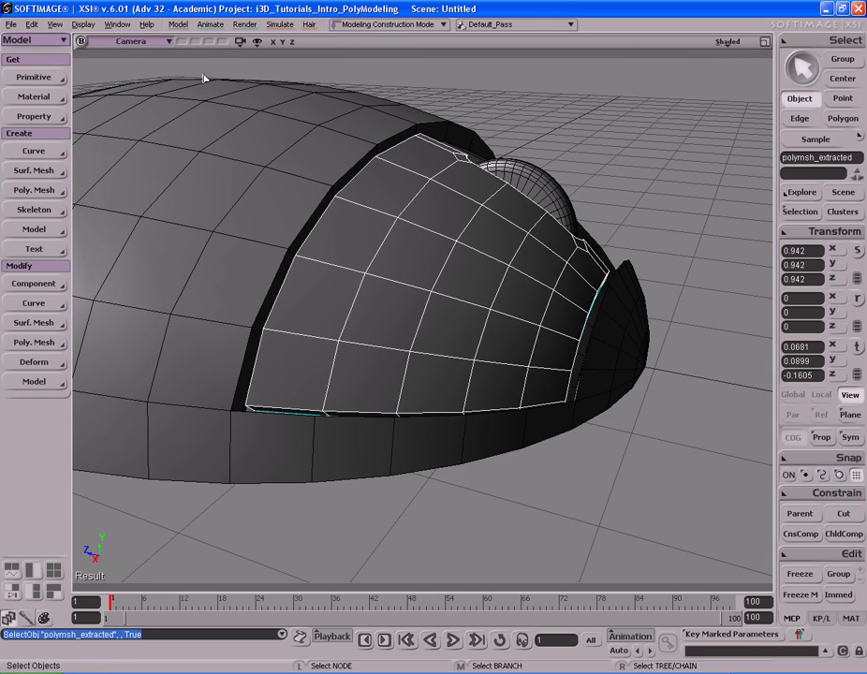
left_click(242, 43)
left_click(286, 126)
key("s")
right_click_drag(538, 326, 527, 291)
middle_click_drag(528, 291, 470, 306)
left_click_drag(470, 306, 467, 295)
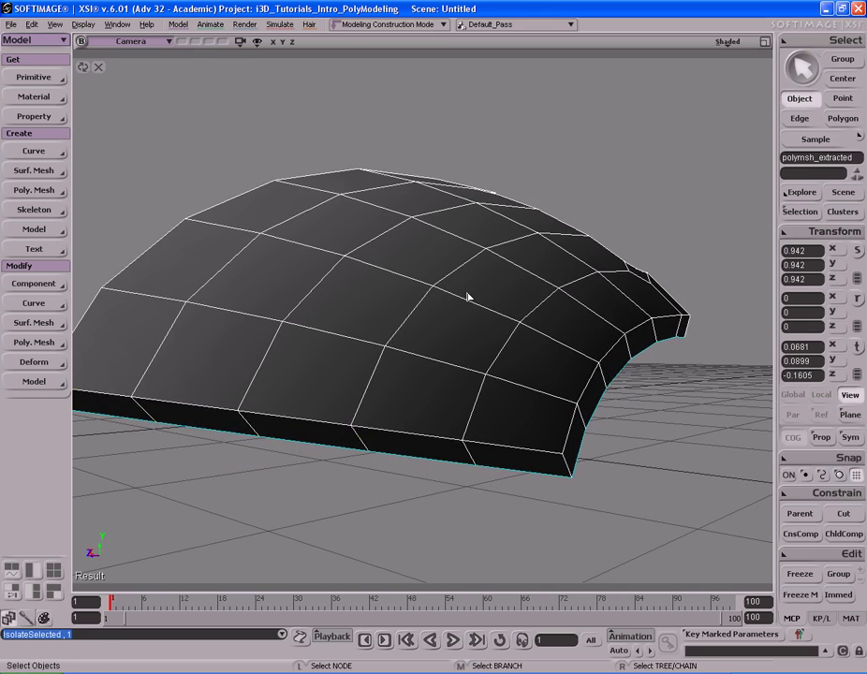
- Select the panel's outer surface border edges along the lower side and the adjoining rear corner
key("i")
key("s")
middle_click_drag(318, 360, 418, 357)
right_click_drag(419, 358, 340, 341)
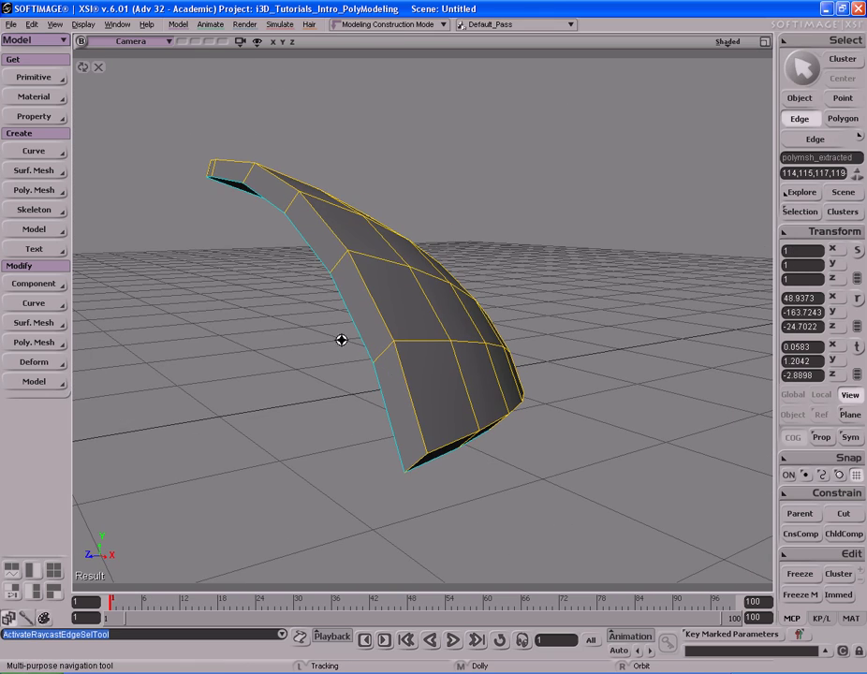
left_click(404, 381)
key("s")
mouse_move(404, 381)
right_mouse_down()
mouse_move(422, 366)
mouse_move(461, 362)
mouse_move(397, 401)
right_mouse_up()
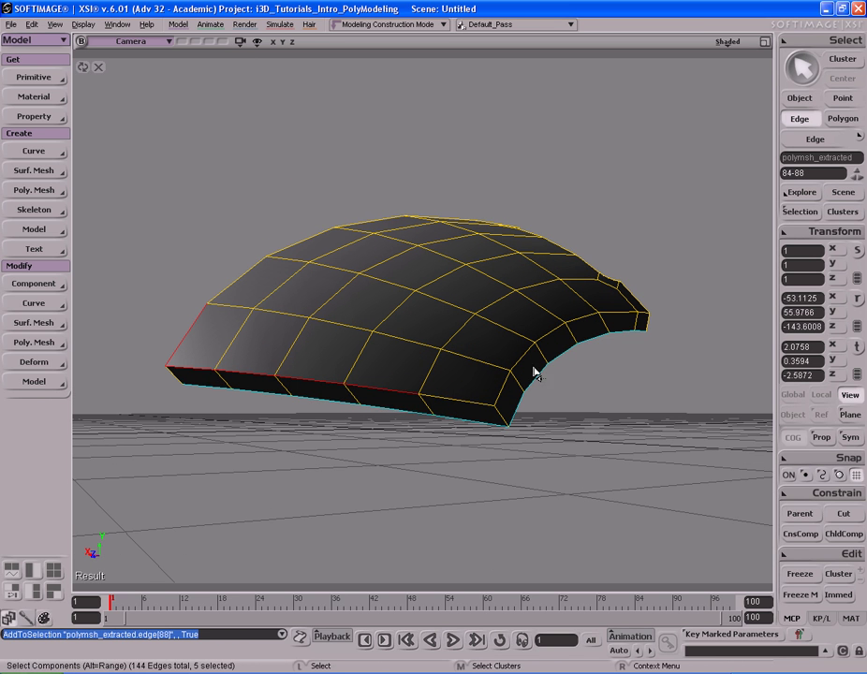
- Extend the edge selection around the panel's front end up to the lower notch corner
right_click_drag(562, 321, 434, 373)
right_click_drag(488, 350, 450, 353)
left_click_drag(411, 361, 438, 329)
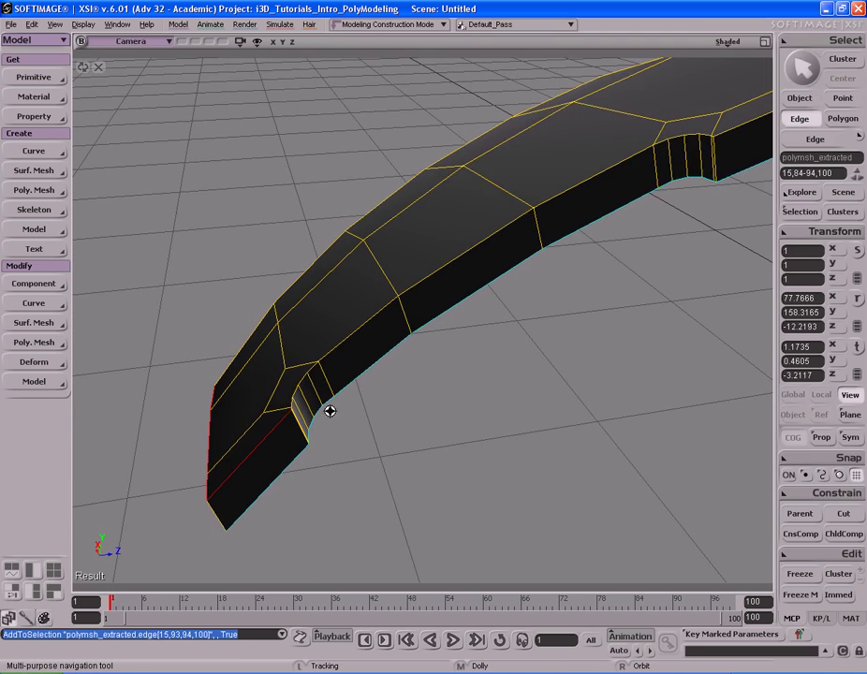
middle_click_drag(333, 416, 379, 381)
left_click_drag(379, 381, 404, 346)
left_click(256, 422, "shift")
middle_click_drag(267, 416, 419, 357)
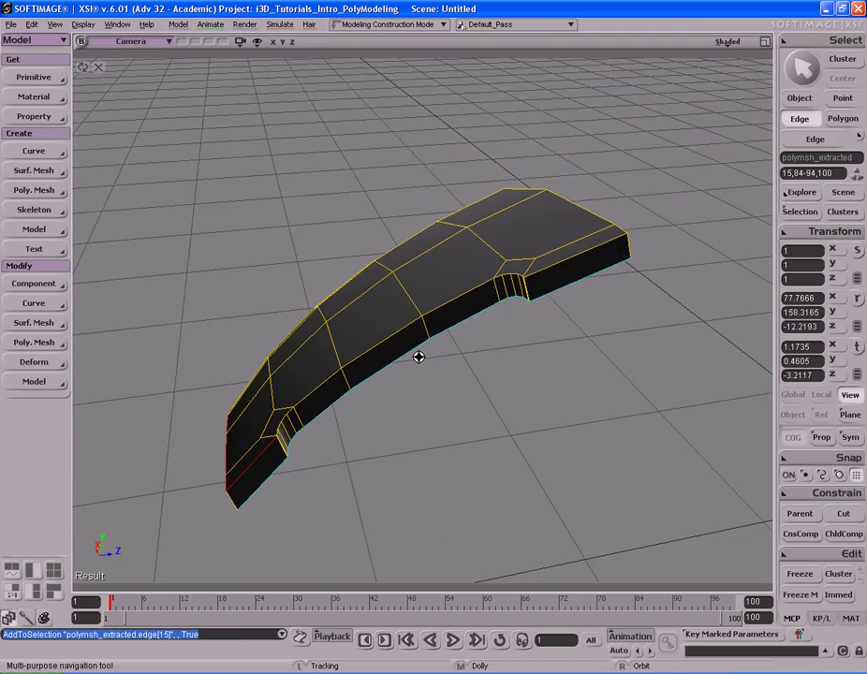
- Add the remaining outer border edges, including the notch side, and mark the whole panel border as hard edges
right_click_drag(574, 275, 614, 263)
left_click_drag(609, 305, 591, 265)
middle_click_drag(591, 265, 558, 268)
right_click_drag(558, 267, 519, 261)
right_click(456, 288)
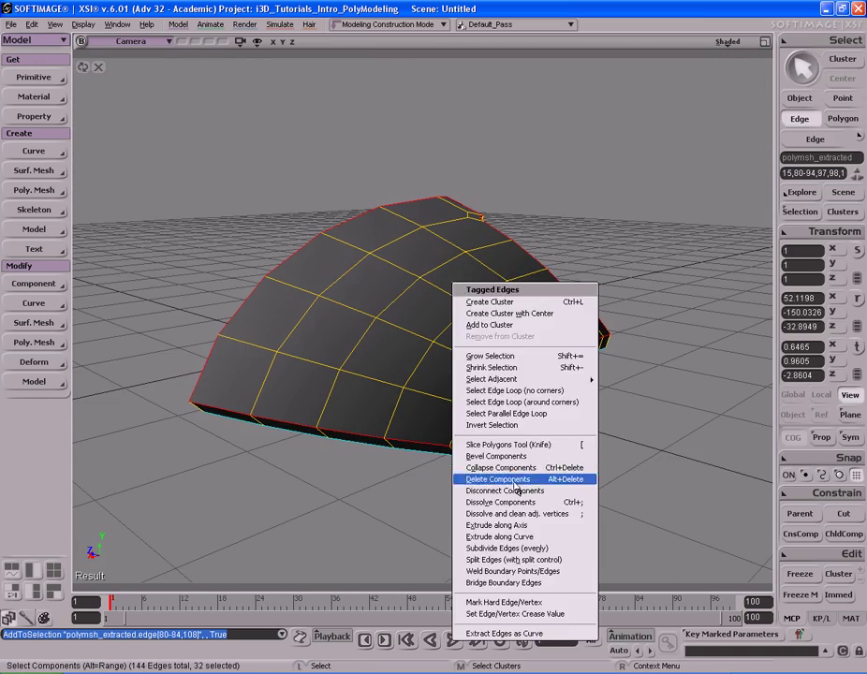
left_click(529, 603)
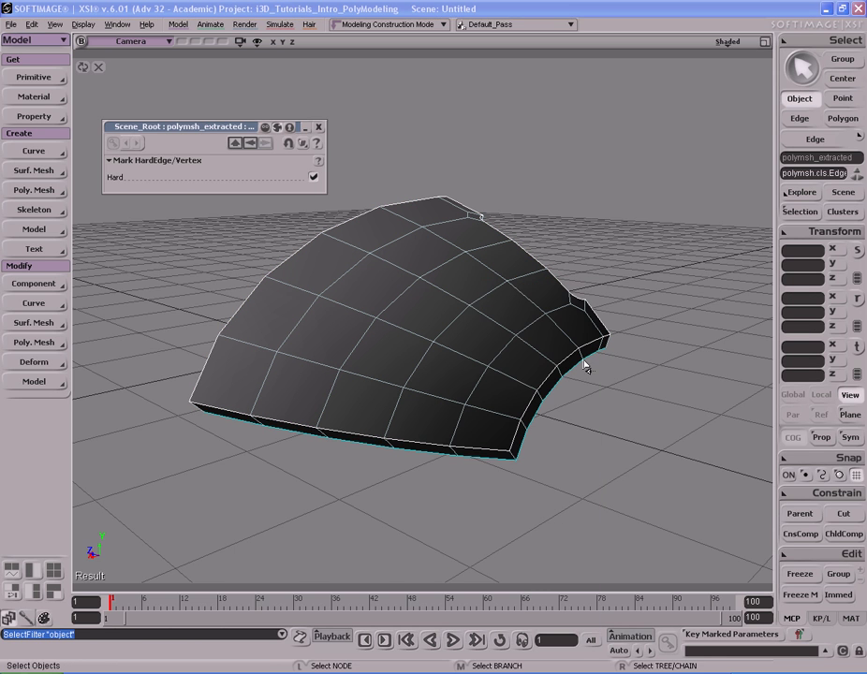
- Close the hard edge settings and end the panel's isolation to show all objects again
left_click(319, 127)
key("s")
right_click_drag(323, 140, 436, 298)
left_click(406, 303)
left_click(99, 68)
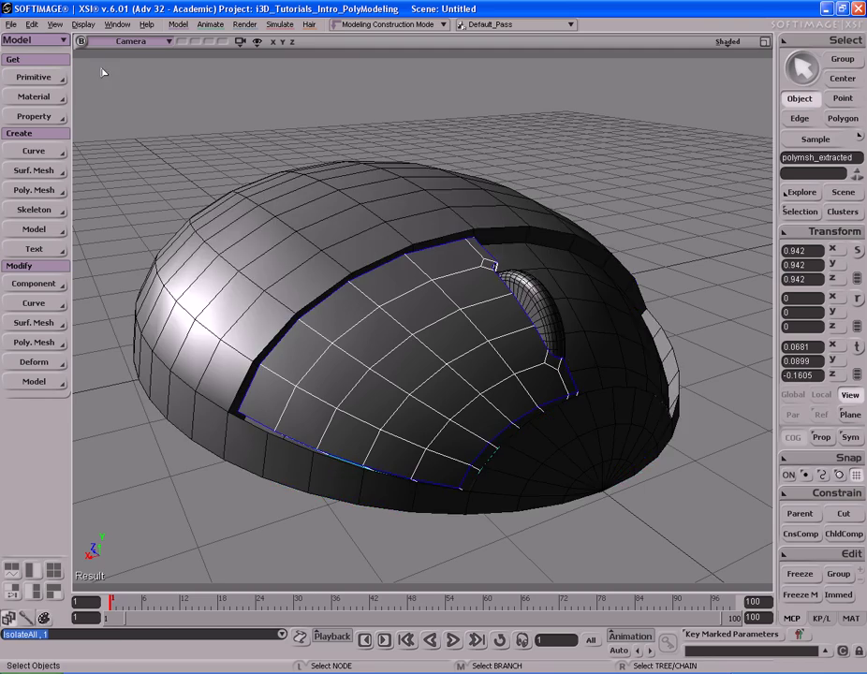
- Select the dome and isolate it in the view
key("s")
middle_click_drag(351, 234, 324, 236)
left_click_drag(325, 236, 332, 219)
right_click_drag(333, 219, 450, 274)
left_click(350, 245)
left_click(241, 44)
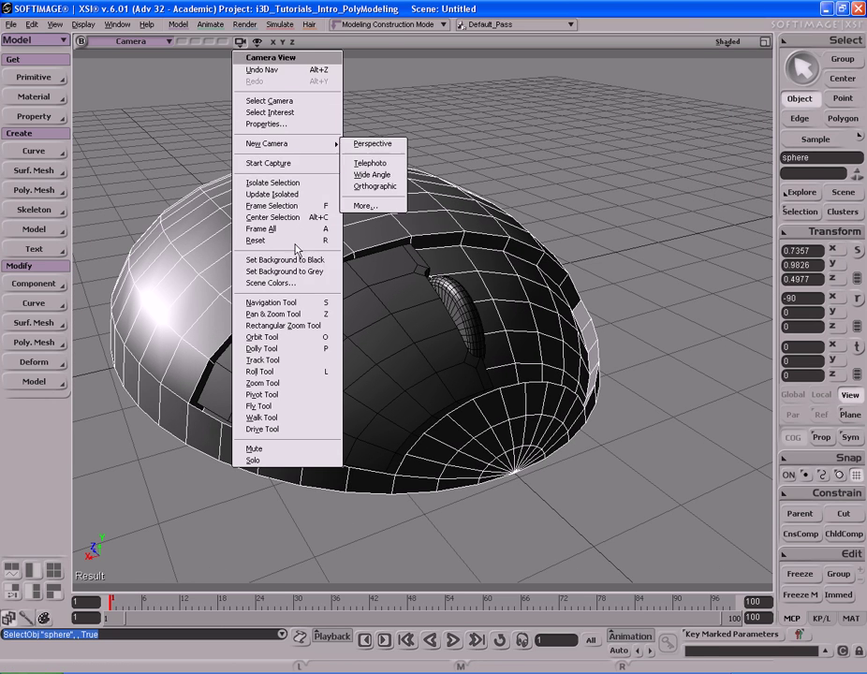
left_click(300, 184)
key("s")
middle_click_drag(453, 231, 478, 232)
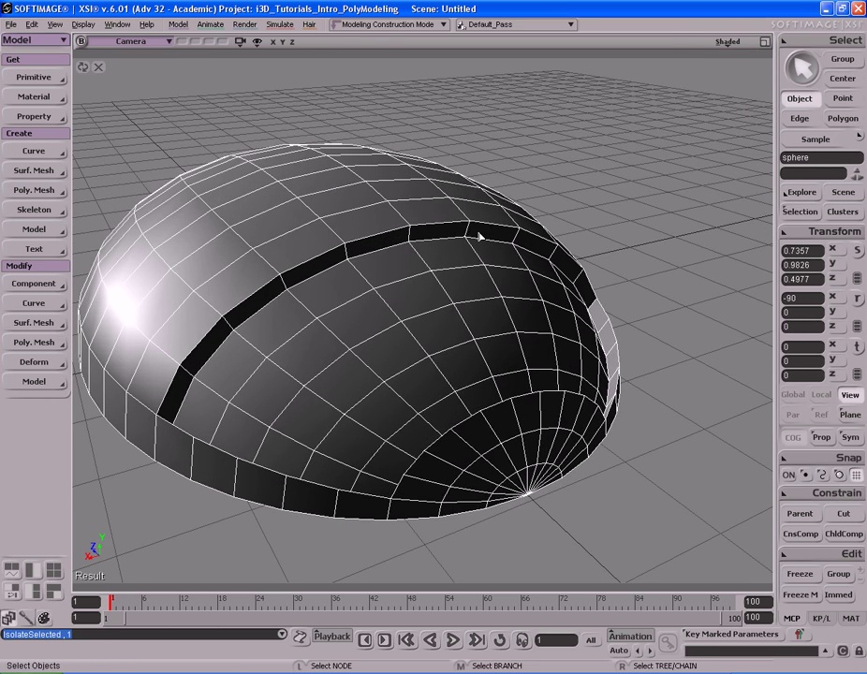
- Select the edge loop along the dome's outer rim of the recess step
key("e")
middle_click(442, 234)
key("s")
right_click_drag(442, 234, 497, 222)
left_click_drag(496, 223, 520, 223)
middle_click_drag(520, 223, 364, 232)
right_click_drag(365, 232, 327, 223)
left_click_drag(328, 223, 340, 221)
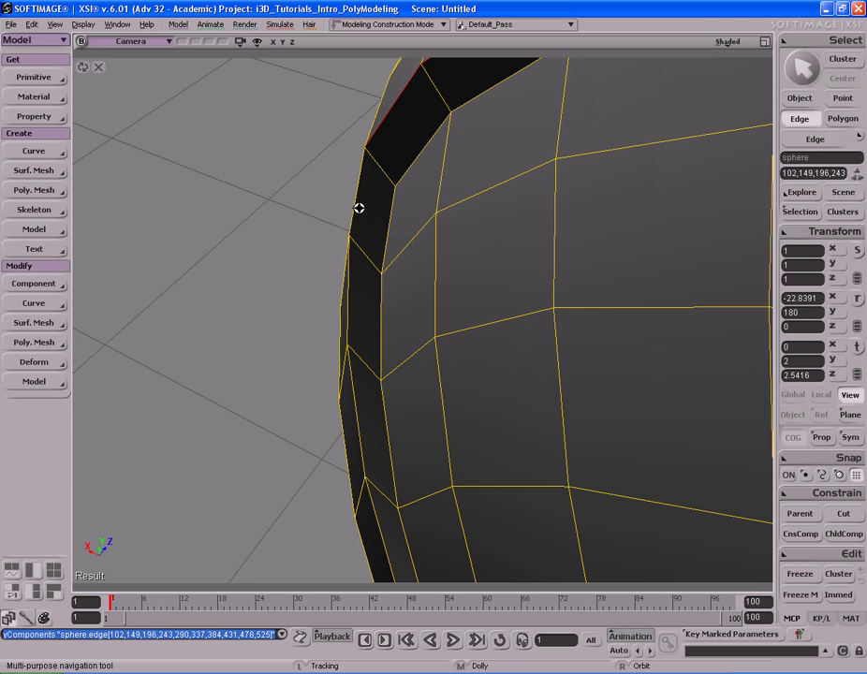
- Extend the edge selection down the side of the recess rim and undo the last added edge
right_click_drag(359, 208, 339, 230)
middle_click(372, 330, "shift")
key("s")
right_click_drag(341, 319, 398, 294)
middle_click_drag(398, 294, 387, 293)
key("ctrl+z")
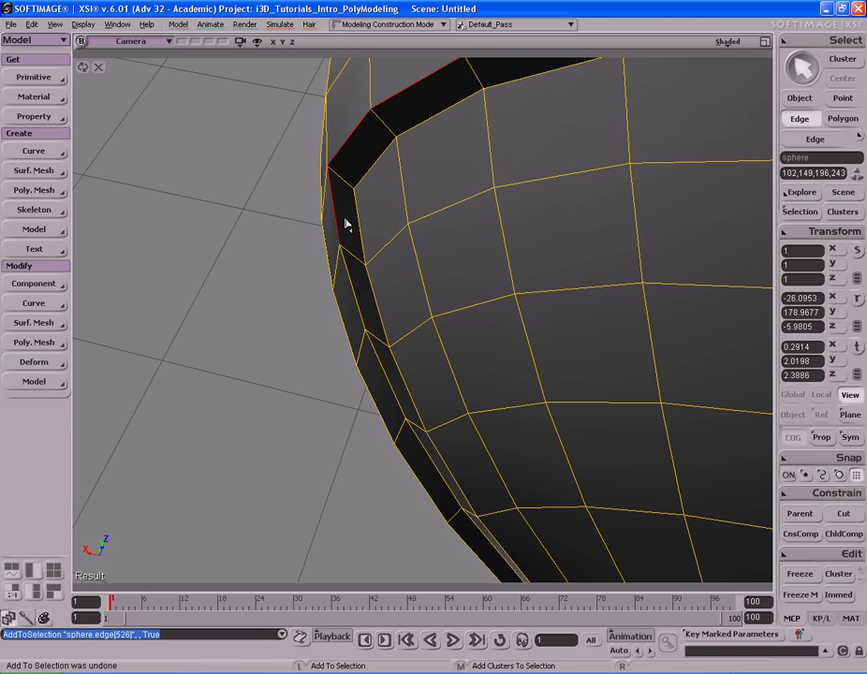
- Add the rest of the recess outline, along the lower sides and around the front nose, to the edge selection
key("s")
right_click_drag(360, 297, 485, 366)
middle_click(485, 259, "alt+shift")
key("s")
right_click_drag(348, 265, 432, 298)
left_click(379, 408, "shift")
key("s")
key("s")
scroll(407, 349, "down", 3)
key("s")
- Mark the selected recess outline edges of the dome as hard edges
right_click(454, 246)
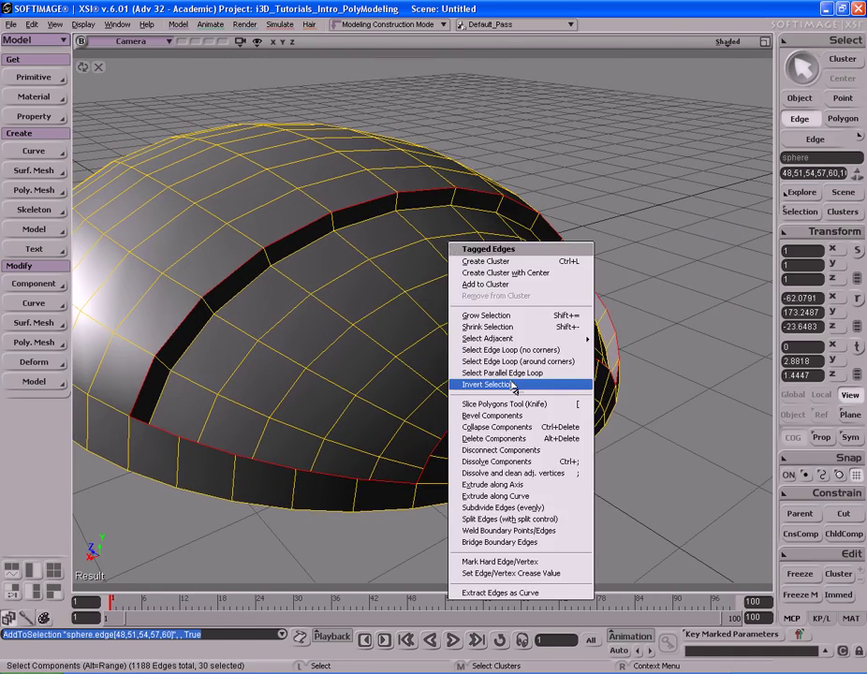
left_click(517, 563)
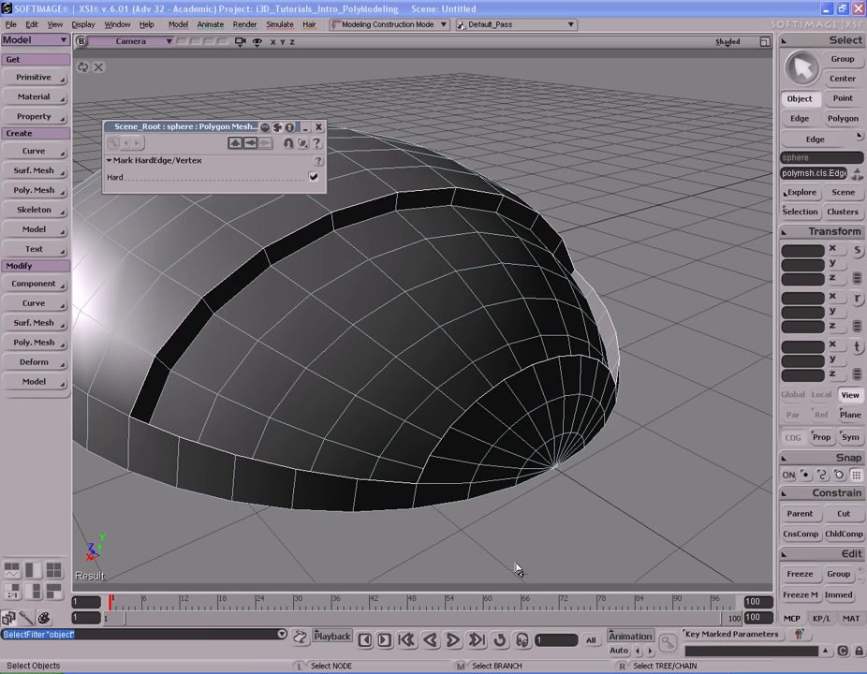
left_click(319, 128)
- Select the edge loop along one side of the dome's bottom rim
right_click_drag(386, 438, 454, 398)
left_click(378, 397)
key("i")
key("g")
key("s")
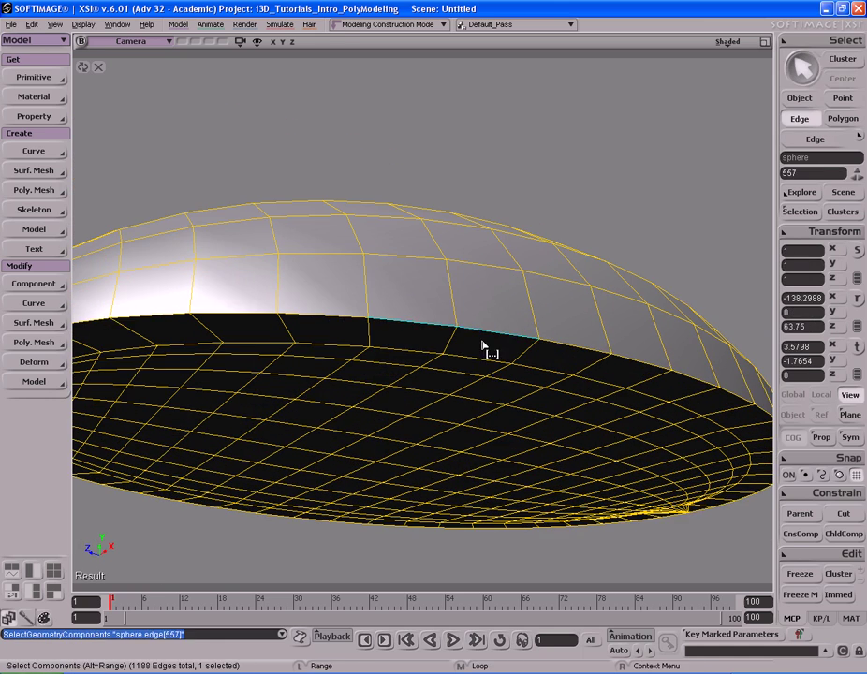
right_click_drag(415, 351, 468, 349)
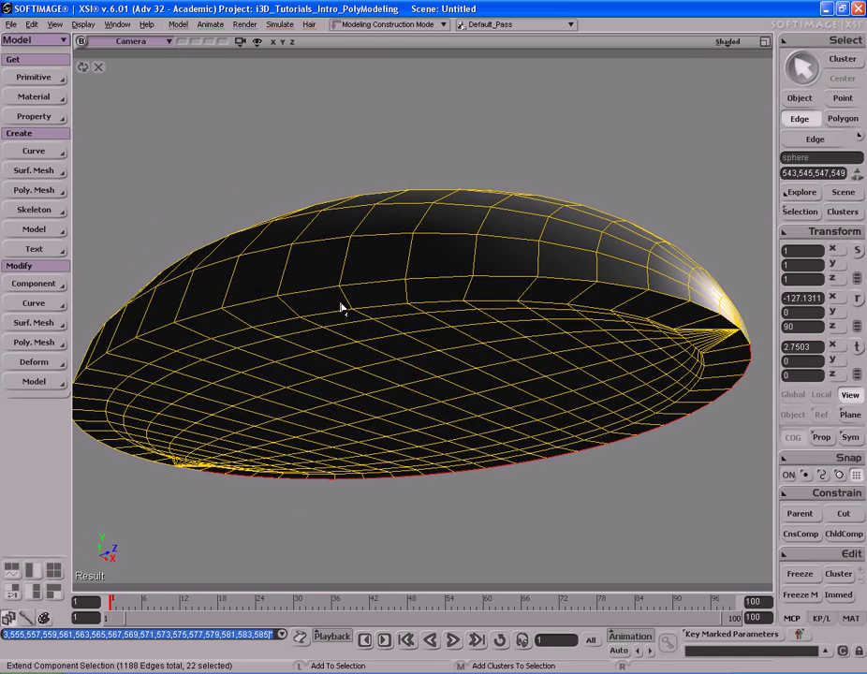
- Add the opposite side of the dome's bottom rim and the missing edge beside the rear pole to the selection
left_click(382, 288, "shift")
middle_click(388, 298, "alt+shift")
key("s")
right_click_drag(388, 302, 519, 348)
left_click_drag(519, 349, 573, 420)
middle_click_drag(573, 419, 516, 382)
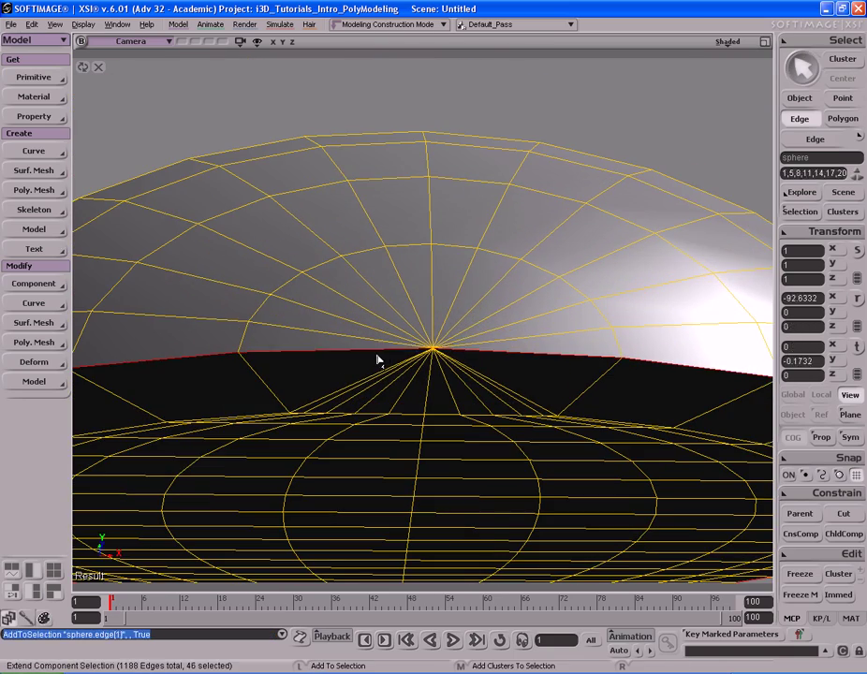
- Add the missing bottom rim edges beside the front pole to the selection
middle_click_drag(330, 375, 555, 406)
right_click_drag(555, 407, 487, 395)
middle_click_drag(487, 396, 408, 384)
left_click_drag(408, 384, 447, 388)
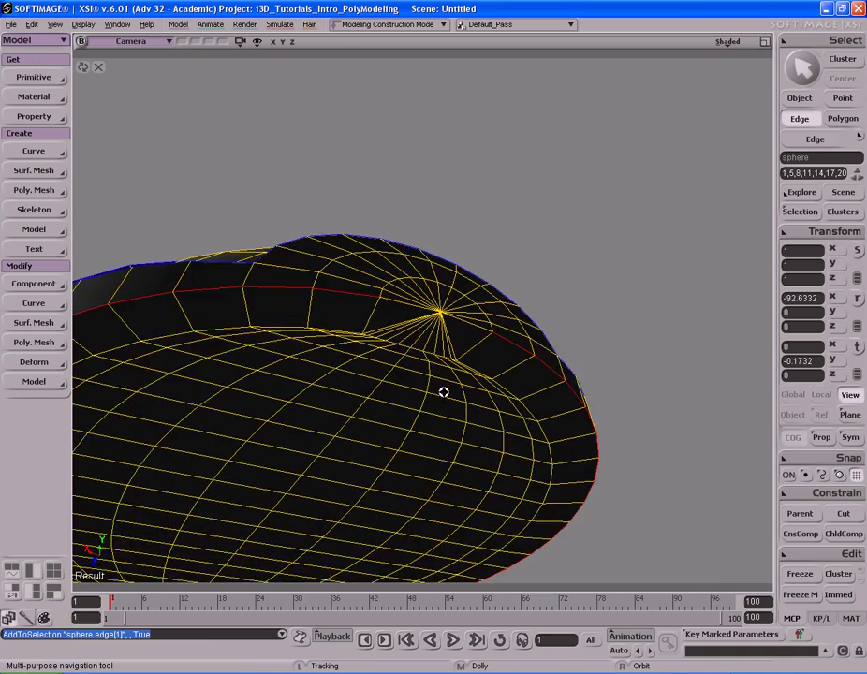
middle_click_drag(446, 388, 454, 376)
right_click_drag(454, 376, 438, 378)
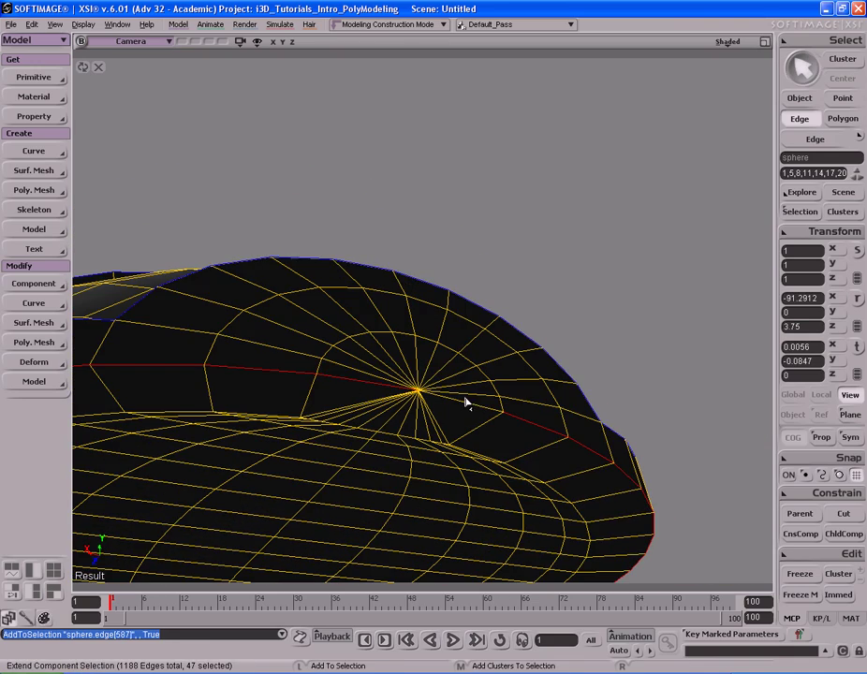
- Mark the complete bottom rim of the dome as hard edges and close the settings
key("s")
middle_click_drag(472, 415, 490, 399)
right_click_drag(490, 399, 460, 370)
left_click_drag(461, 370, 534, 348)
right_click(487, 324)
left_click(557, 635)
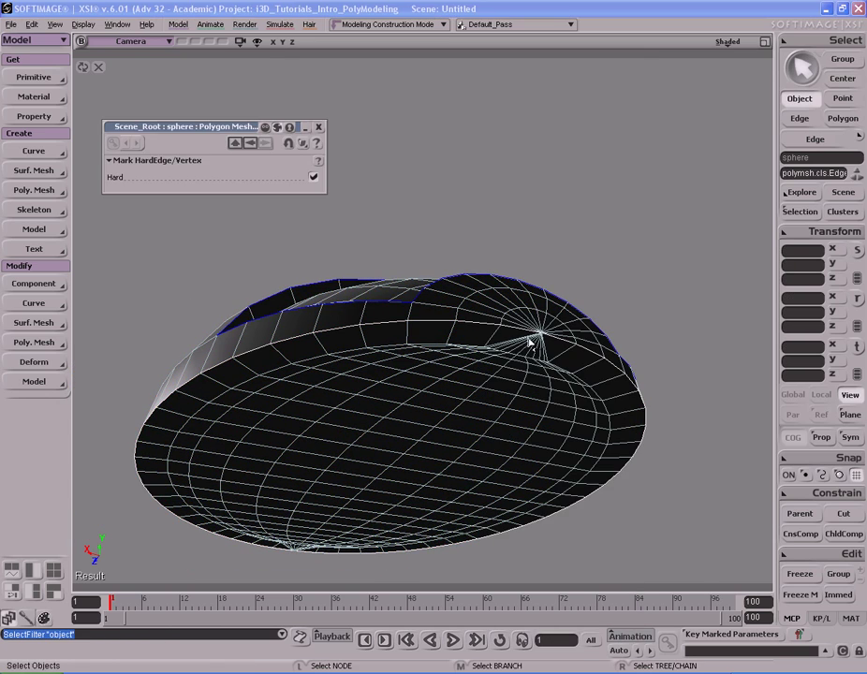
left_click(319, 127)
- Examine the dome's underside, bottom rim and fan-shaped front nose from several sides
key("s")
left_click_drag(668, 239, 631, 243)
middle_click_drag(631, 243, 523, 261)
right_click_drag(523, 261, 512, 293)
key("s")
left_click_drag(511, 293, 461, 358)
right_click_drag(461, 357, 467, 274)
middle_click_drag(466, 274, 613, 314)
left_click_drag(614, 315, 579, 254)
middle_click_drag(579, 253, 543, 281)
right_click_drag(543, 281, 529, 302)
left_click_drag(529, 301, 515, 246)
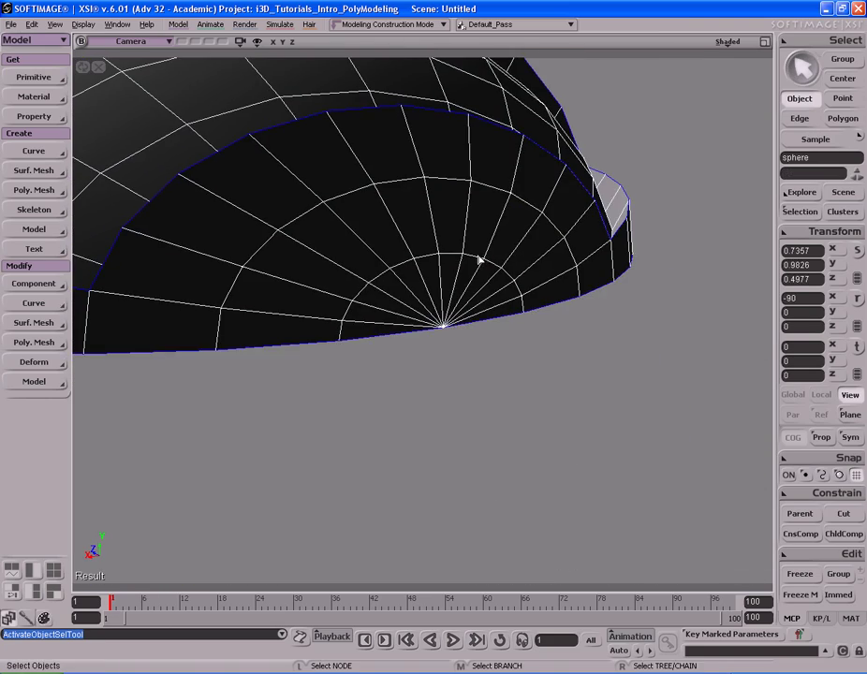
- Select all polygons of the innermost fan ring around the pole on the dome's front nose, including the slivers touching the bottom rim
key("u")
key("s")
middle_click_drag(480, 261, 483, 252)
right_click_drag(482, 252, 388, 256)
middle_click_drag(388, 255, 444, 256)
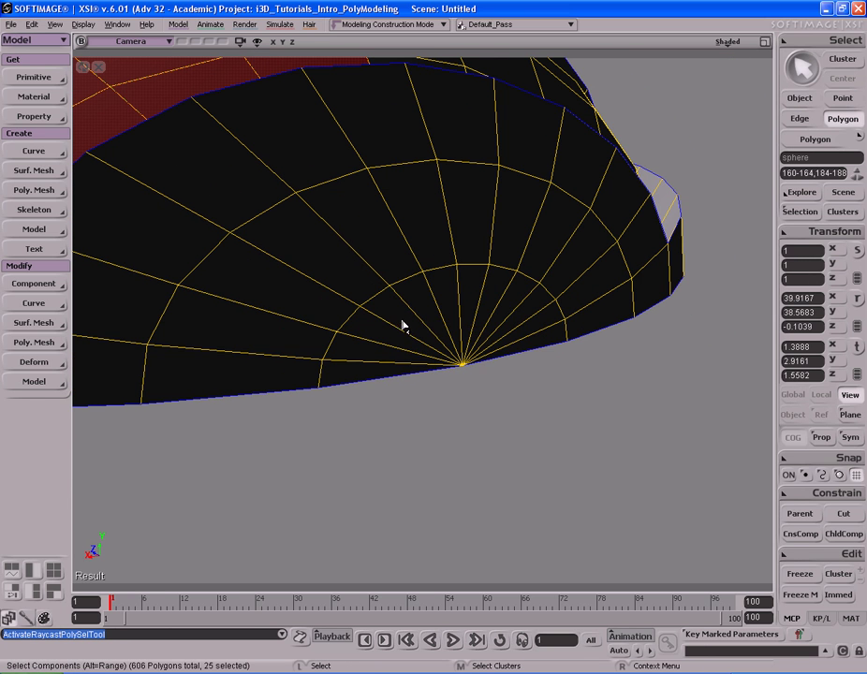
mouse_move(368, 356)
left_mouse_down()
mouse_move(441, 310)
mouse_move(534, 329)
left_mouse_up()
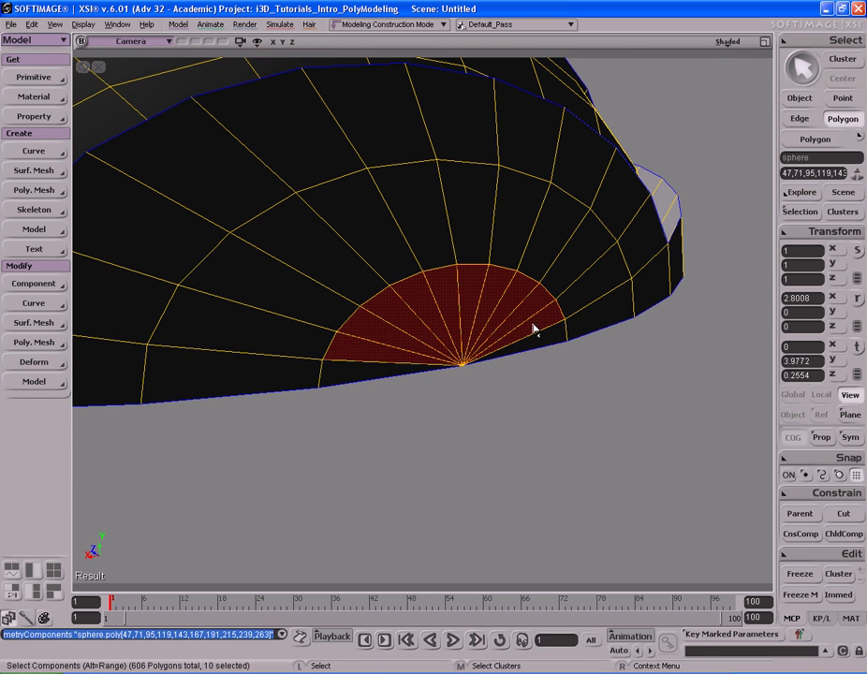
key("s")
middle_click_drag(534, 329, 515, 316)
left_click_drag(515, 316, 477, 299)
right_click_drag(477, 299, 484, 302)
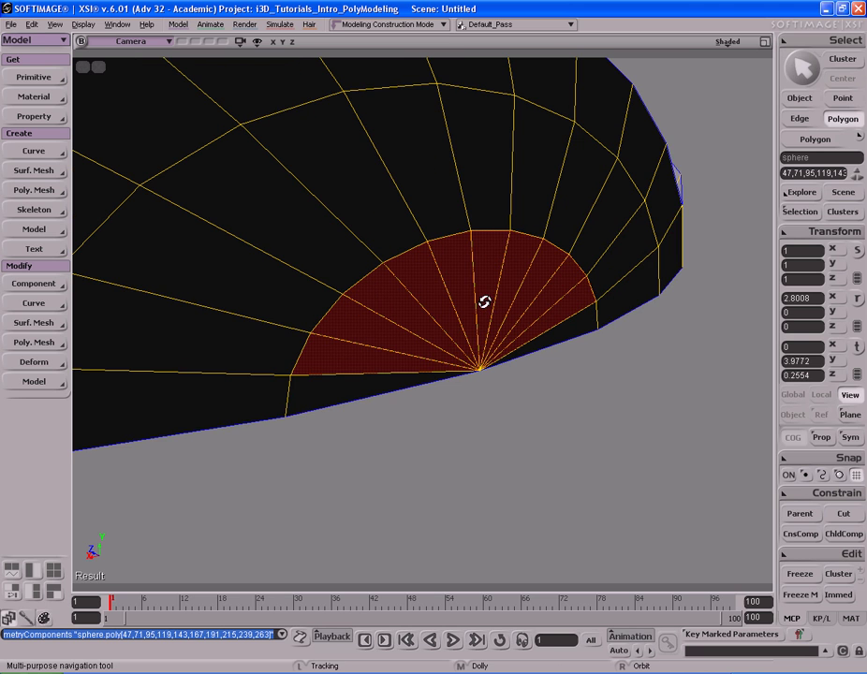
left_click(368, 384, "shift")
- Inset the selected fan polygons as one merged region by 0.057 and close the settings
right_click(554, 336)
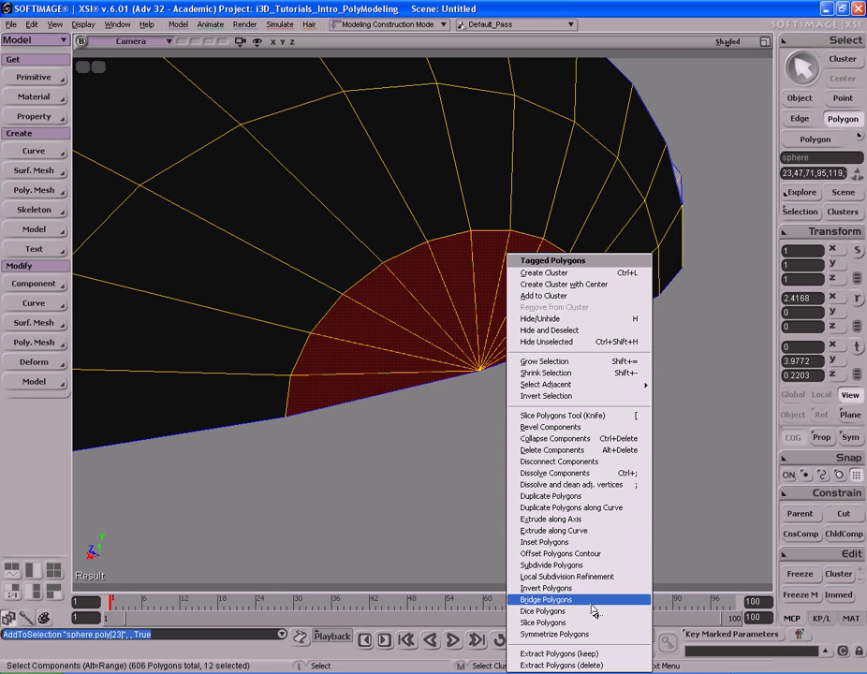
left_click(588, 542)
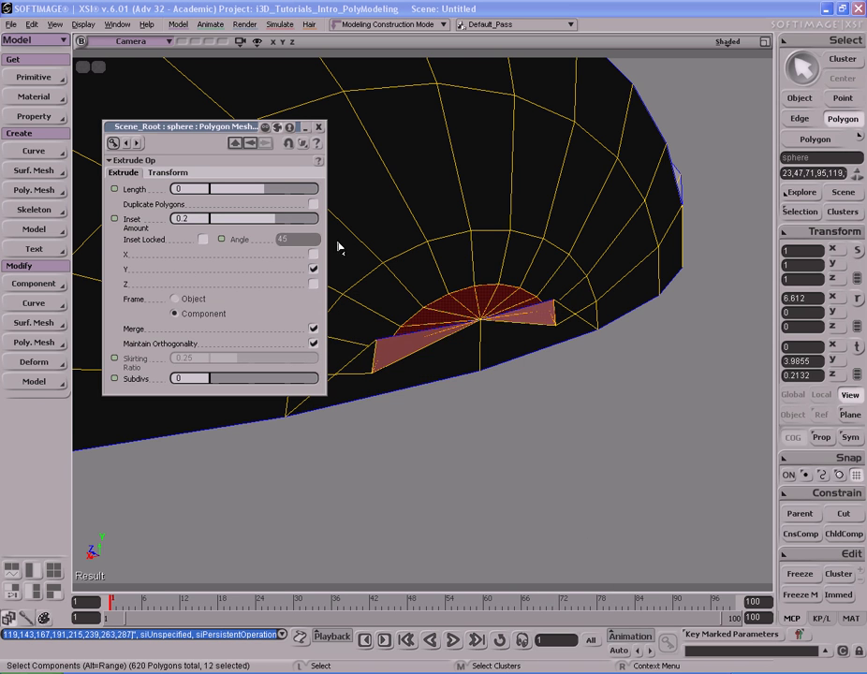
left_click_drag(277, 222, 269, 221)
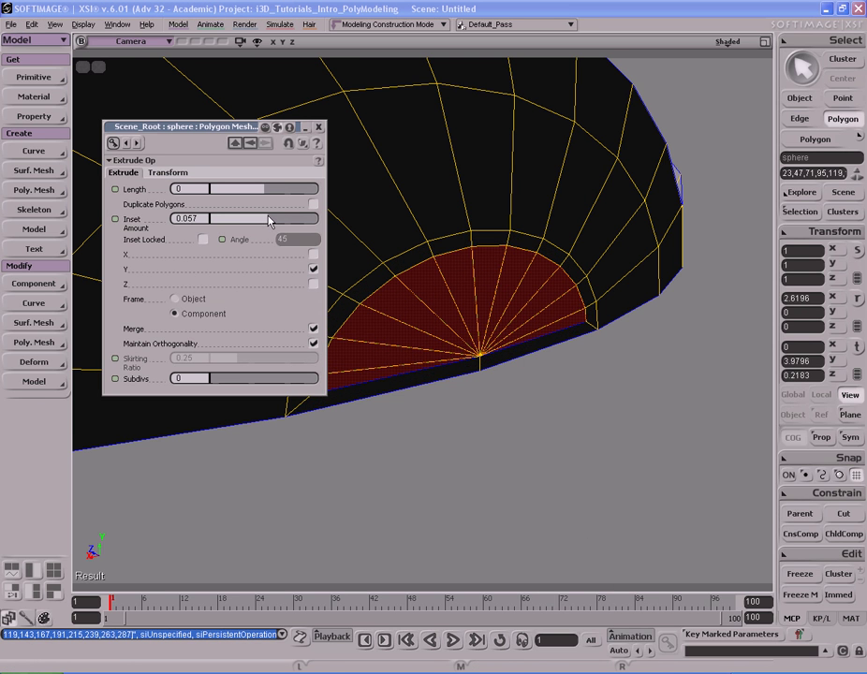
left_click(318, 127)
- Convert the inset half-disc polygons to their adjacent edges and mark those edges as hard
key("s")
middle_click_drag(488, 259, 539, 263)
right_click_drag(536, 262, 517, 270)
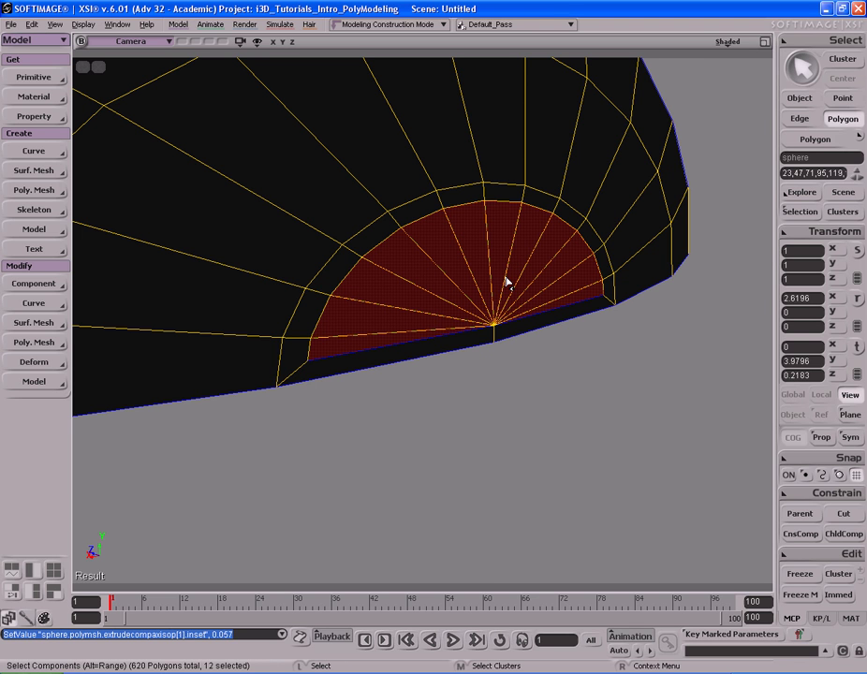
right_click(508, 270)
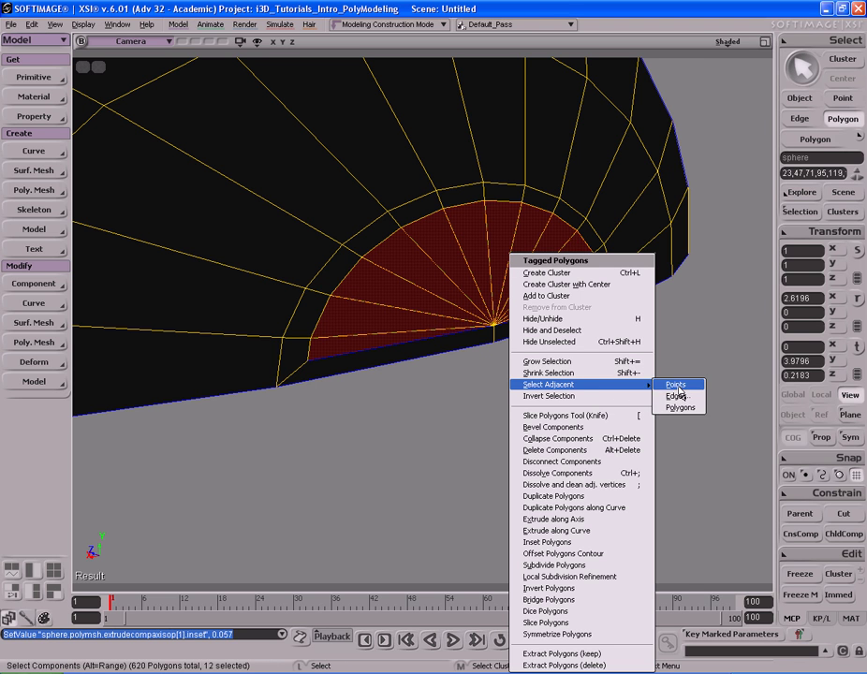
left_click(682, 398)
right_click(523, 269)
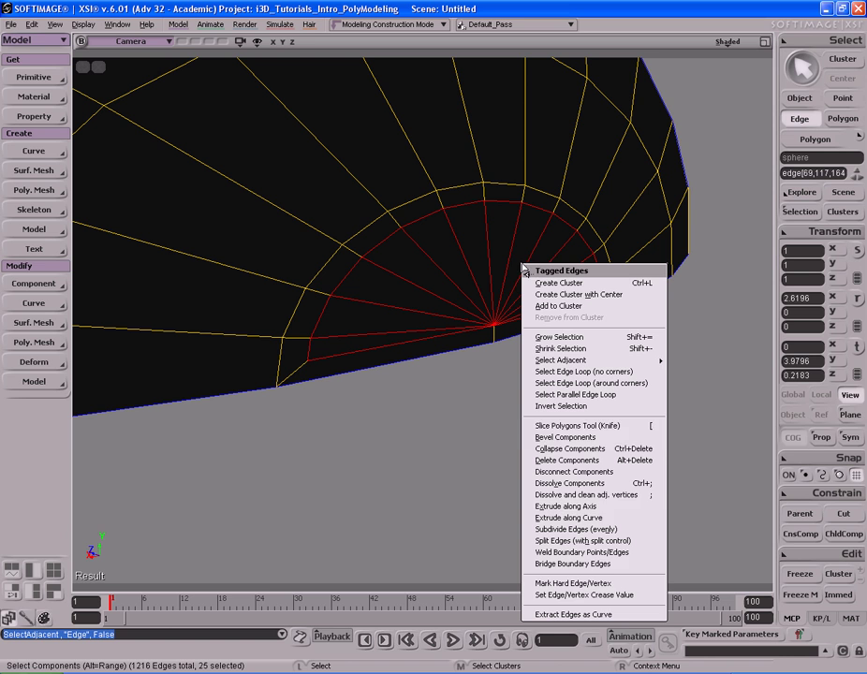
left_click(598, 584)
right_click_drag(481, 248, 480, 251)
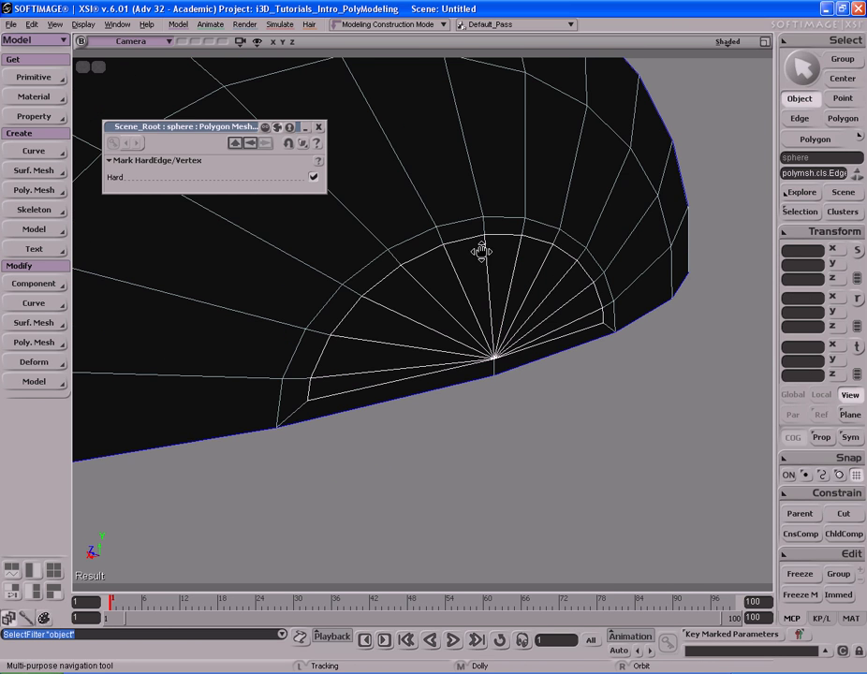
left_click(319, 127)
- Push the inset half-disc polygons about 0.25 units along Z into the dome to form a recessed opening
key("u")
key("s")
mouse_move(507, 307)
right_mouse_down()
mouse_move(500, 294)
mouse_move(529, 317)
mouse_move(521, 307)
right_mouse_up()
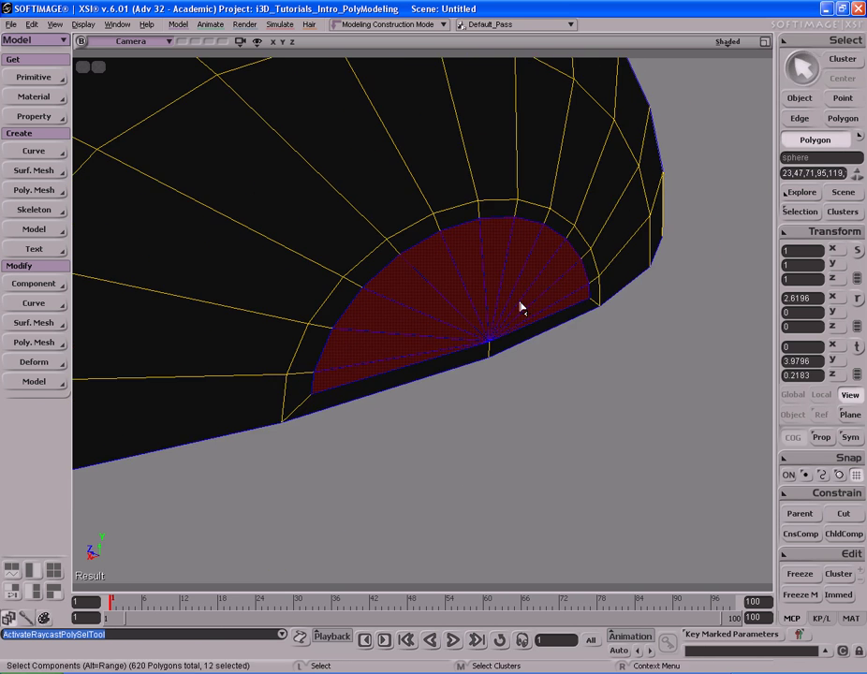
key("v")
left_click_drag(448, 284, 361, 268)
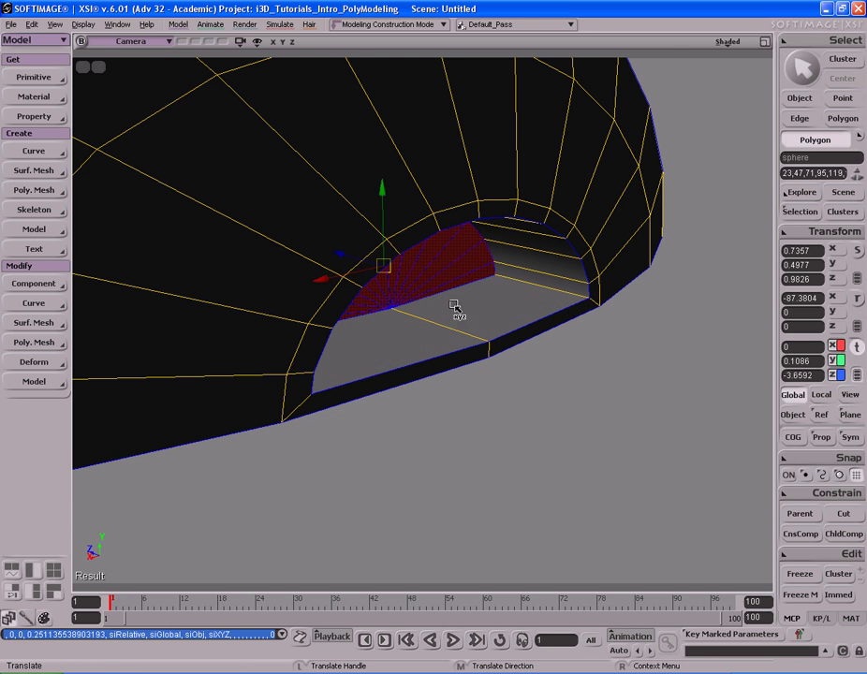
- Add a missing edge of the nose recess to the edge selection, mark the selection as hard edges, and deselect everything
key("s")
middle_click_drag(437, 310, 513, 317)
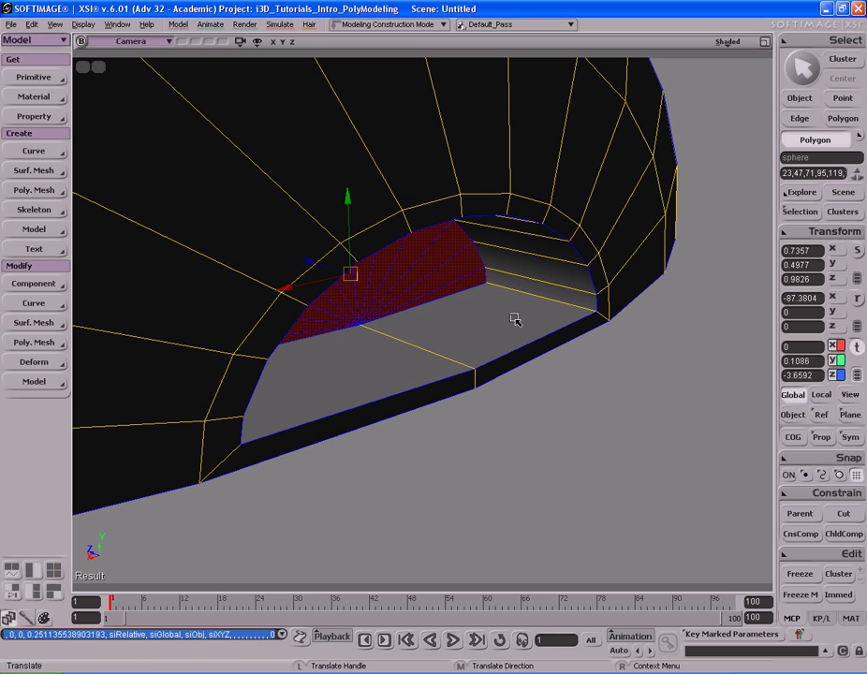
key("e")
key("s")
right_click_drag(542, 309, 506, 271)
left_click(320, 296, "shift")
key("s")
right_click_drag(320, 297, 449, 296)
left_click_drag(450, 296, 379, 296)
right_click(571, 279)
left_click(643, 602)
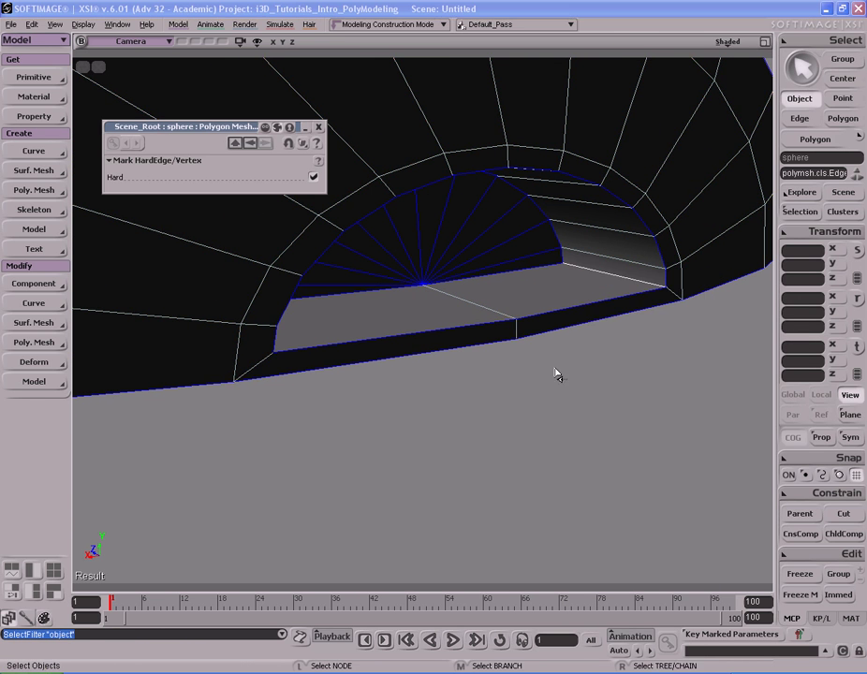
key("s")
left_click_drag(472, 180, 470, 210)
middle_click_drag(470, 210, 403, 201)
left_click(319, 128)
left_click(578, 380)
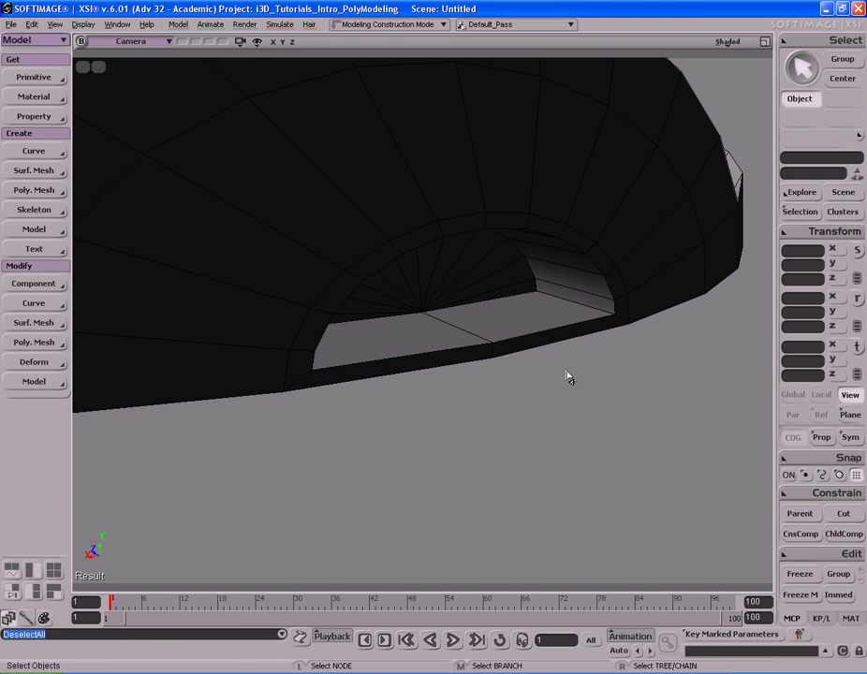
- Select the dome, leave isolation so the notched panel and rounded disc are shown again, and clear the selection
middle_click_drag(491, 358, 429, 305)
left_click(430, 304)
right_click_drag(430, 304, 426, 211)
left_click(607, 217)
middle_click_drag(426, 211, 460, 235)
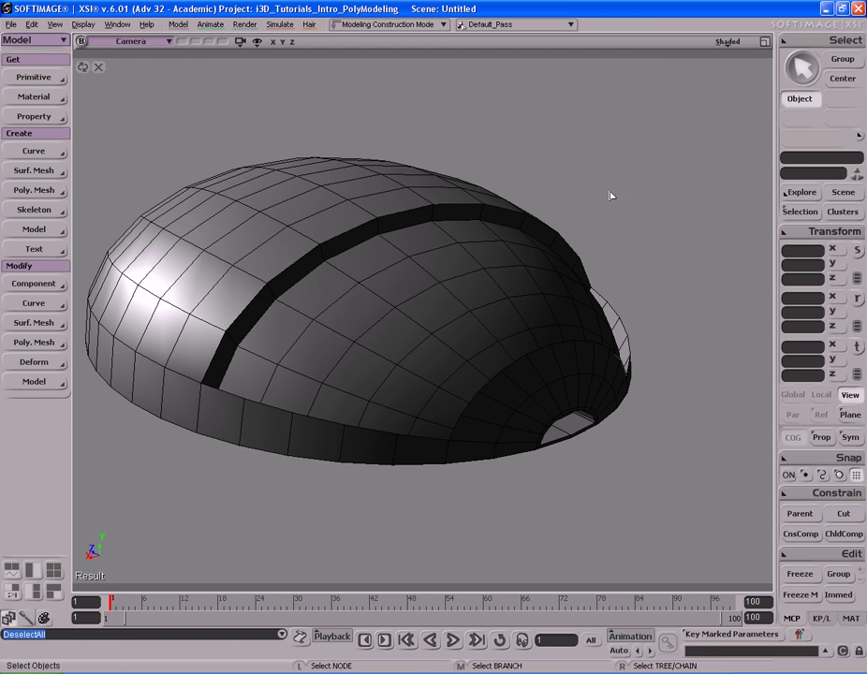
right_click_drag(574, 233, 524, 205)
left_click(468, 221)
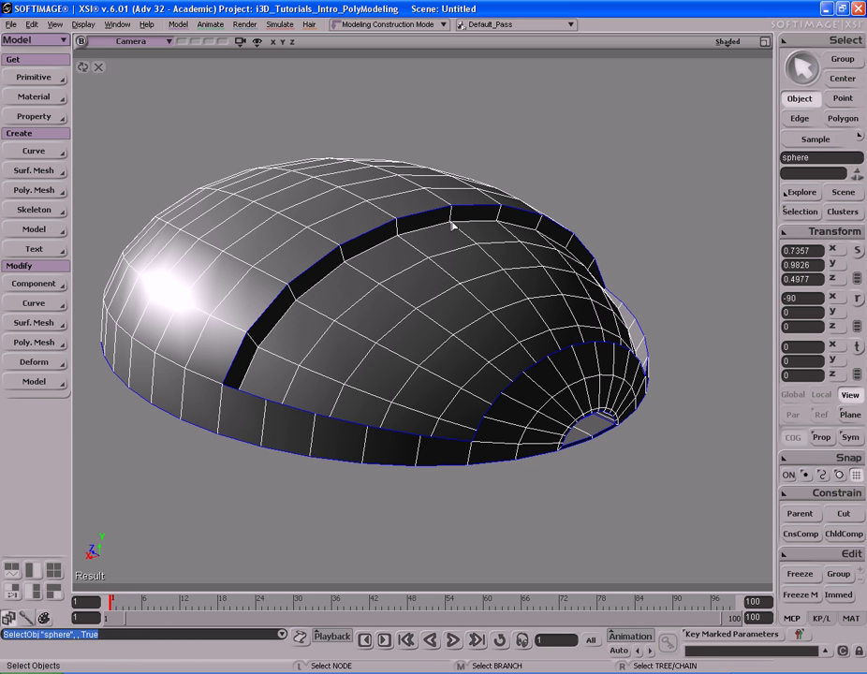
left_click(100, 68)
middle_click_drag(427, 188, 340, 169)
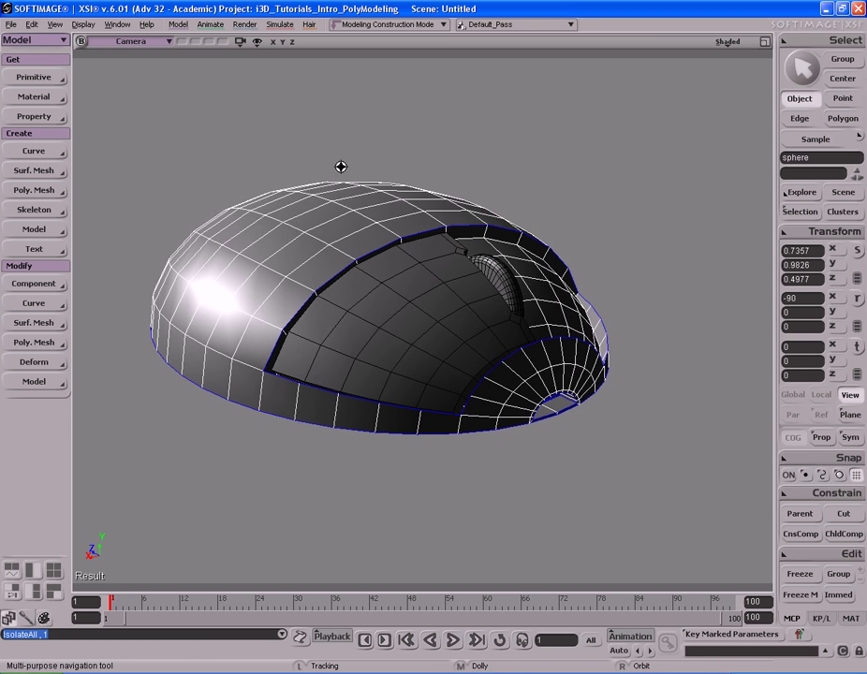
left_click(488, 148)
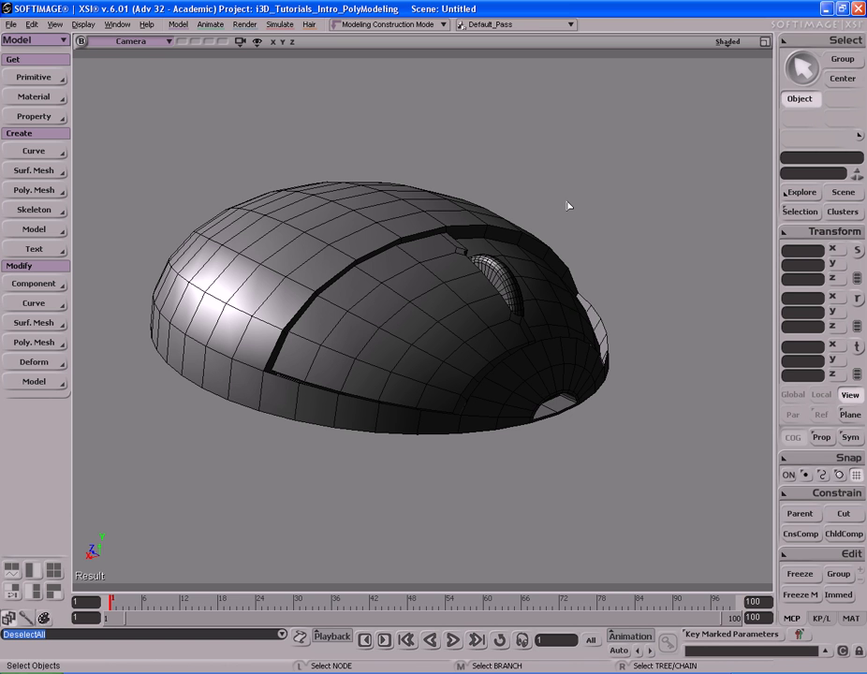
- Enable the camera's head light with specular in the viewport display options
right_click_drag(567, 206, 429, 285)
middle_click_drag(430, 284, 447, 281)
right_click_drag(447, 281, 550, 414)
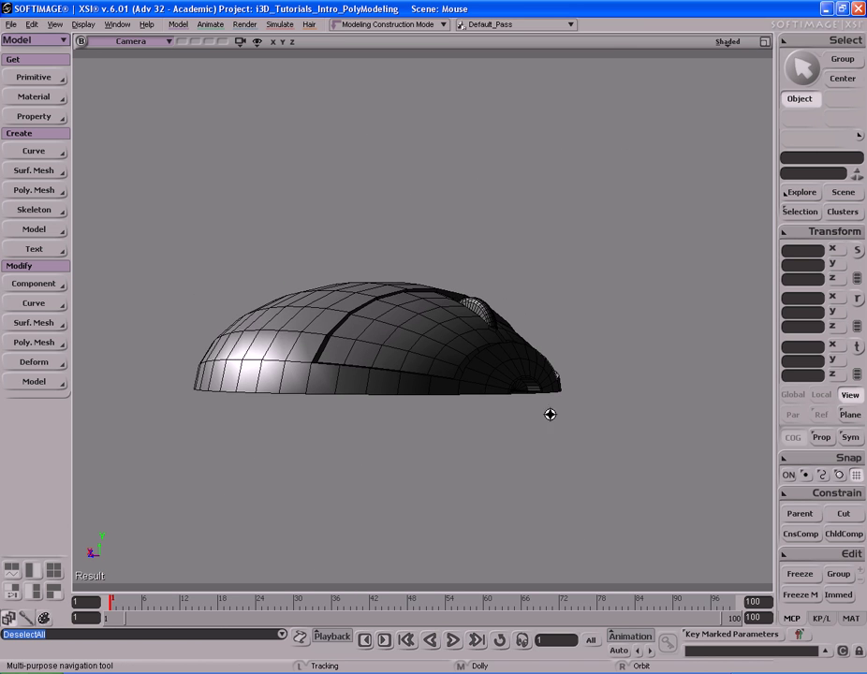
left_click(727, 42)
left_click(698, 311)
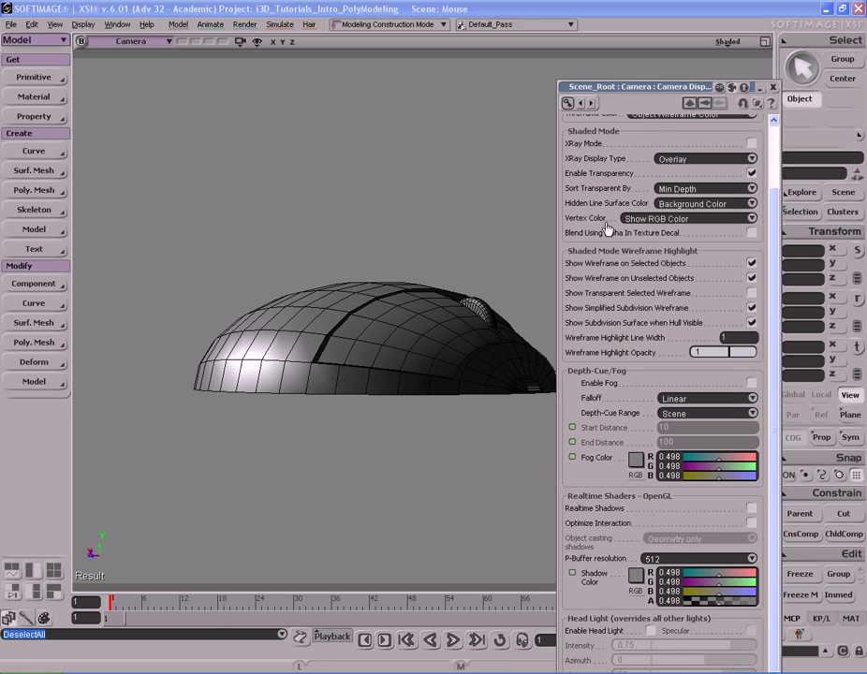
left_click_drag(668, 92, 659, 17)
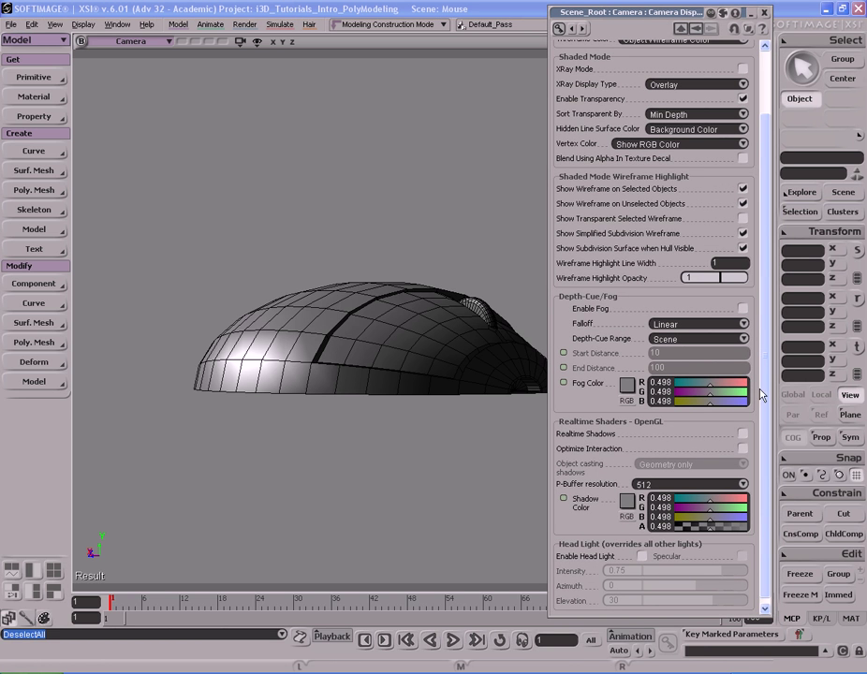
left_click(643, 557)
left_click(743, 556)
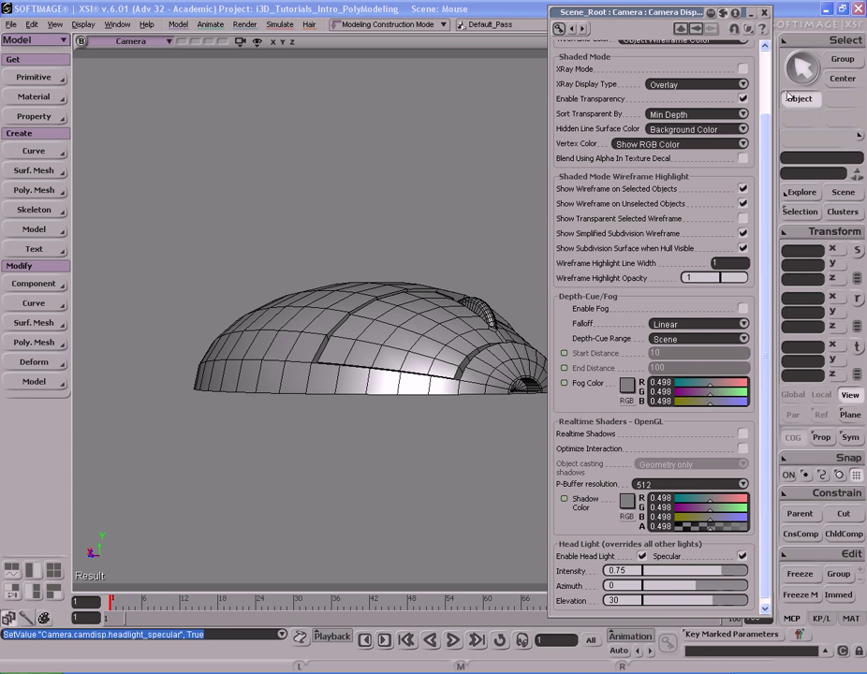
left_click(763, 12)
- Select the notched half panel and symmetrize its polygons across the X axis
key("s")
right_click_drag(506, 309, 575, 384)
key("space")
left_click(394, 354)
key("s")
left_click_drag(537, 346, 467, 345)
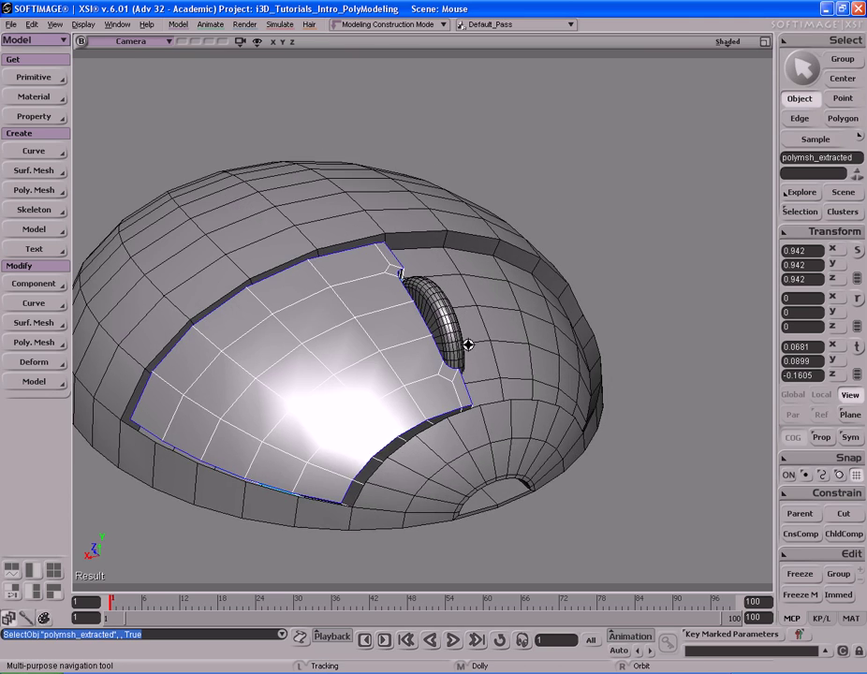
middle_click_drag(543, 344, 509, 347)
mouse_move(508, 347)
right_mouse_down()
mouse_move(526, 335)
mouse_move(530, 344)
mouse_move(513, 341)
right_mouse_up()
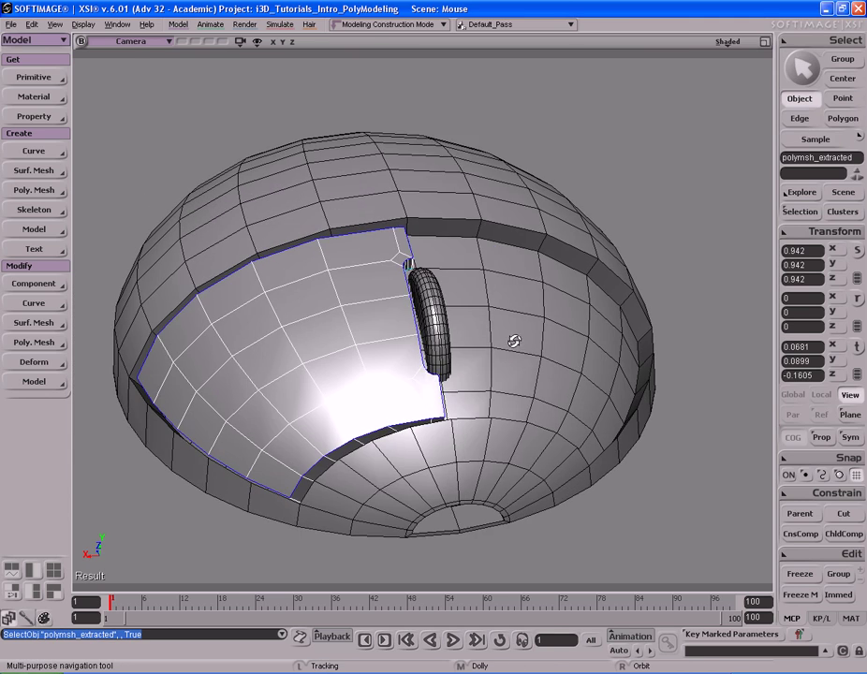
right_click(365, 306)
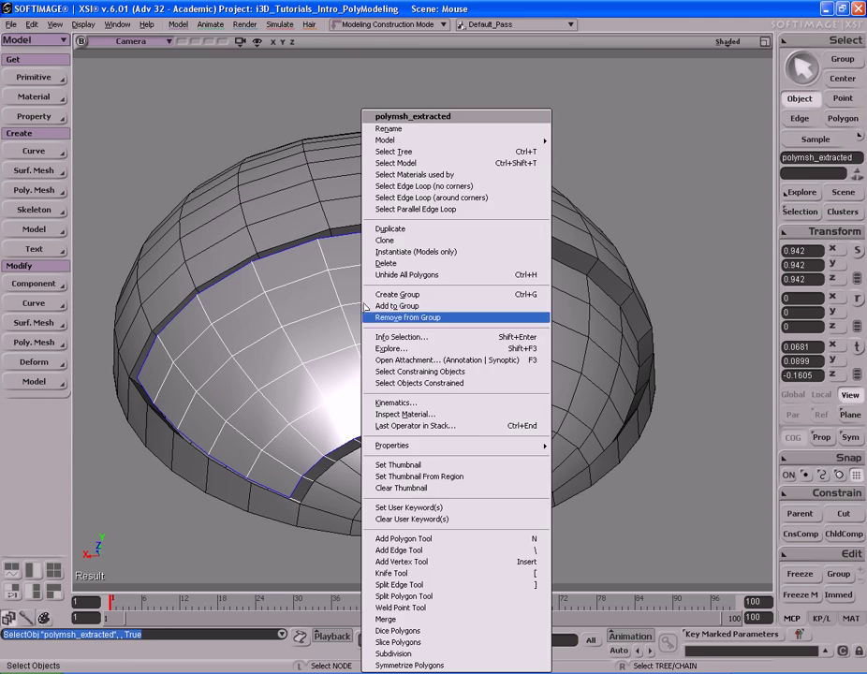
left_click(486, 666)
- Set the symmetrized panel's weld distance to 0 so both halves stay separate, then close the settings and deselect
key("s")
middle_click_drag(445, 309, 253, 250)
key("s")
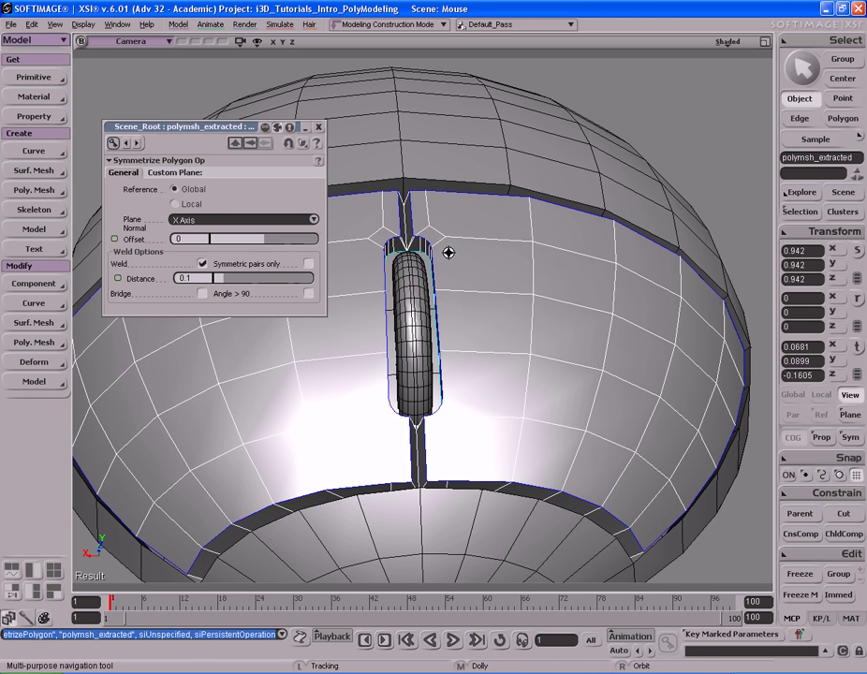
middle_click_drag(438, 245, 257, 327)
left_click_drag(221, 281, 200, 284)
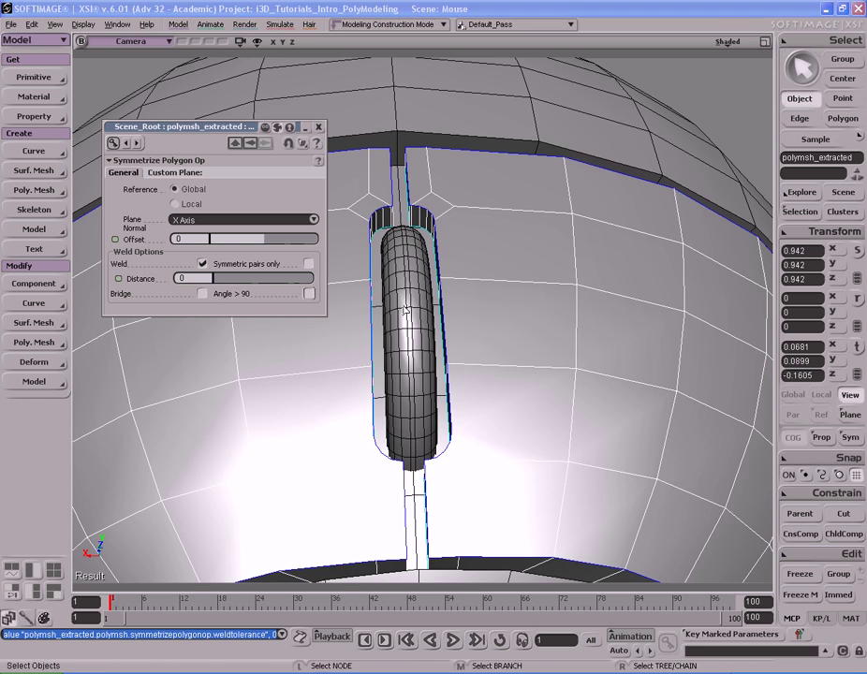
key("s")
right_click_drag(403, 300, 450, 309)
left_click(318, 127)
key("s")
middle_click_drag(325, 130, 402, 277)
right_click_drag(403, 277, 527, 298)
left_click(561, 241)
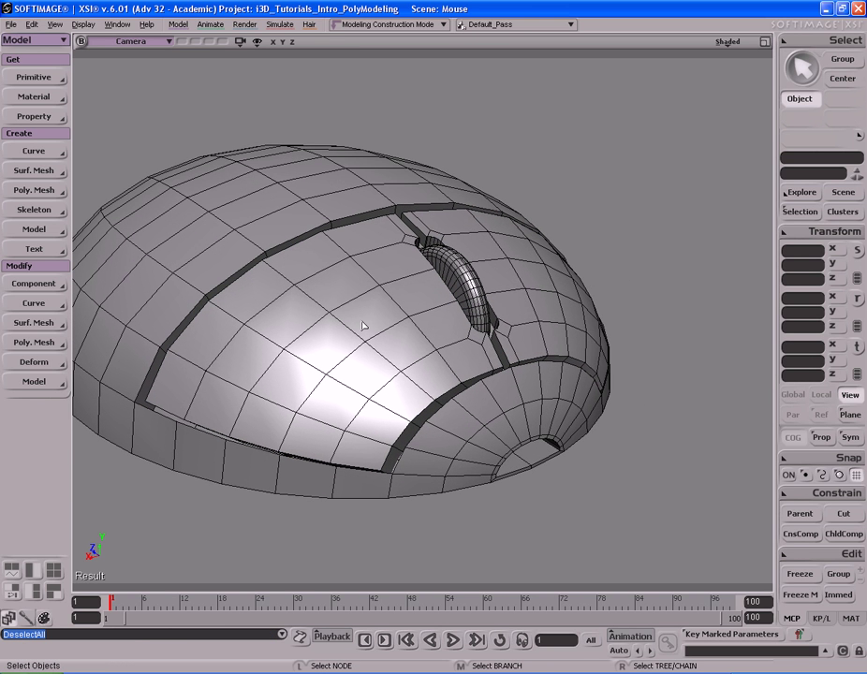
- Create a Catmull-Clark subdivision mesh from the mirrored panel, hide the original input, and set the subdivision level to 2
left_click(433, 335)
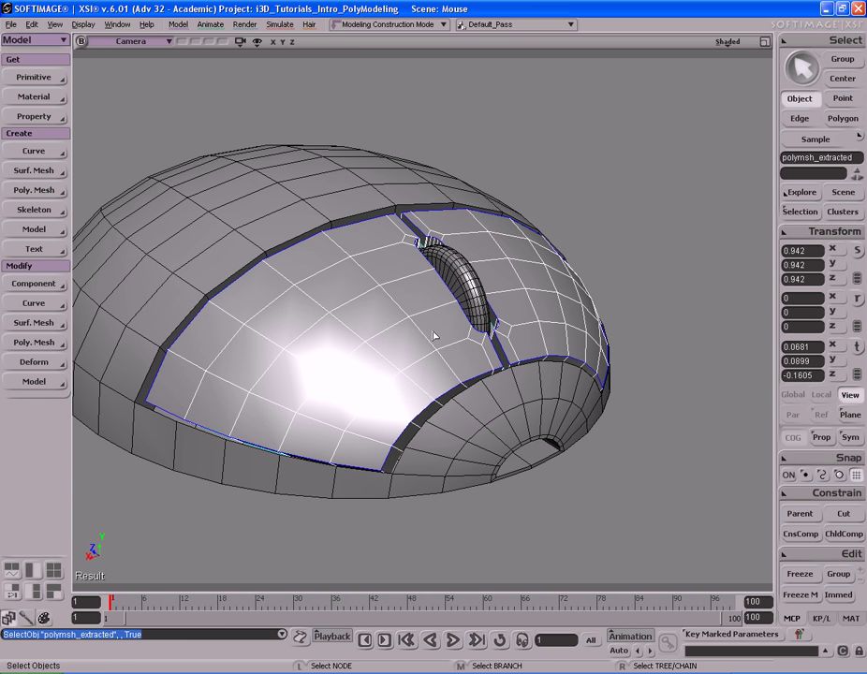
left_click(34, 192)
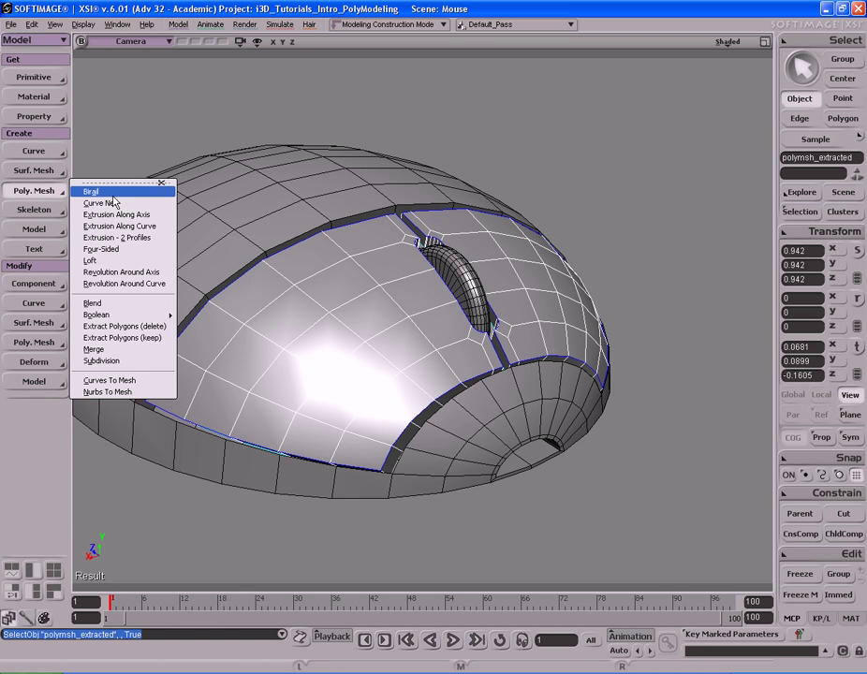
left_click(103, 362)
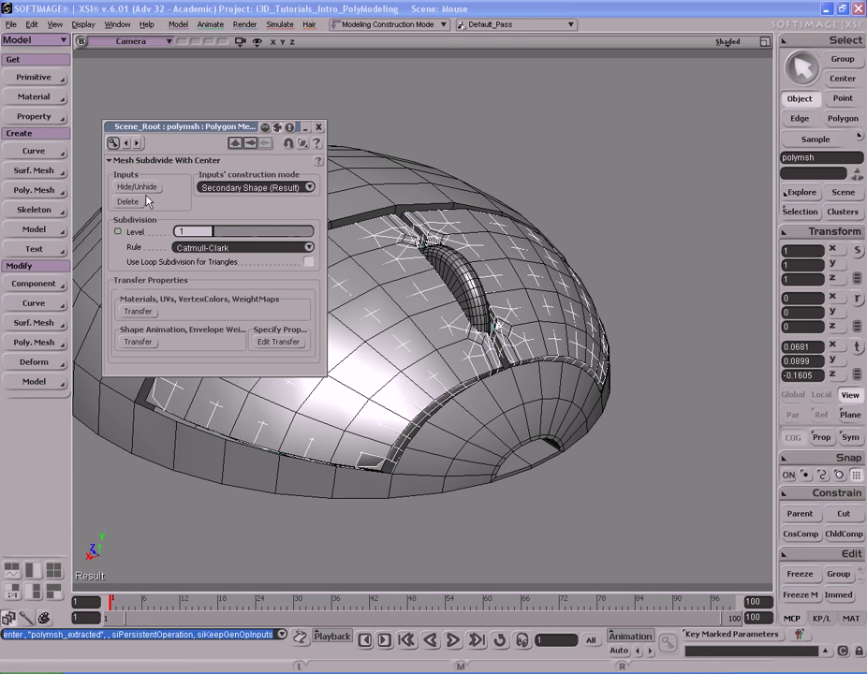
left_click(140, 188)
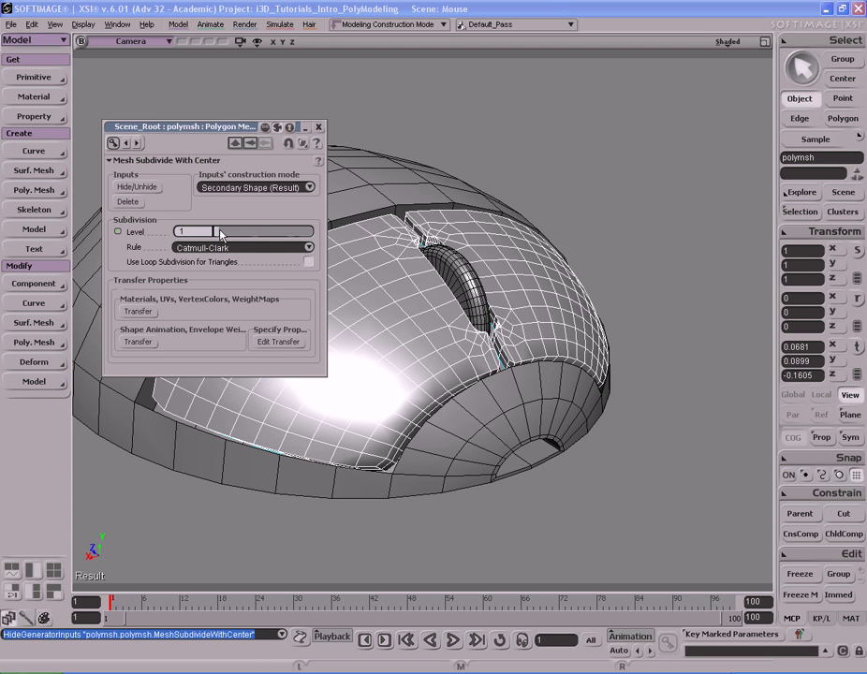
left_click_drag(228, 234, 251, 235)
- Examine the subdivided panel's smoothed corners and the notch around the disc from close up and from the side
key("s")
right_click_drag(507, 254, 578, 294)
middle_click_drag(579, 294, 393, 286)
right_click_drag(393, 285, 491, 259)
middle_click_drag(491, 260, 529, 262)
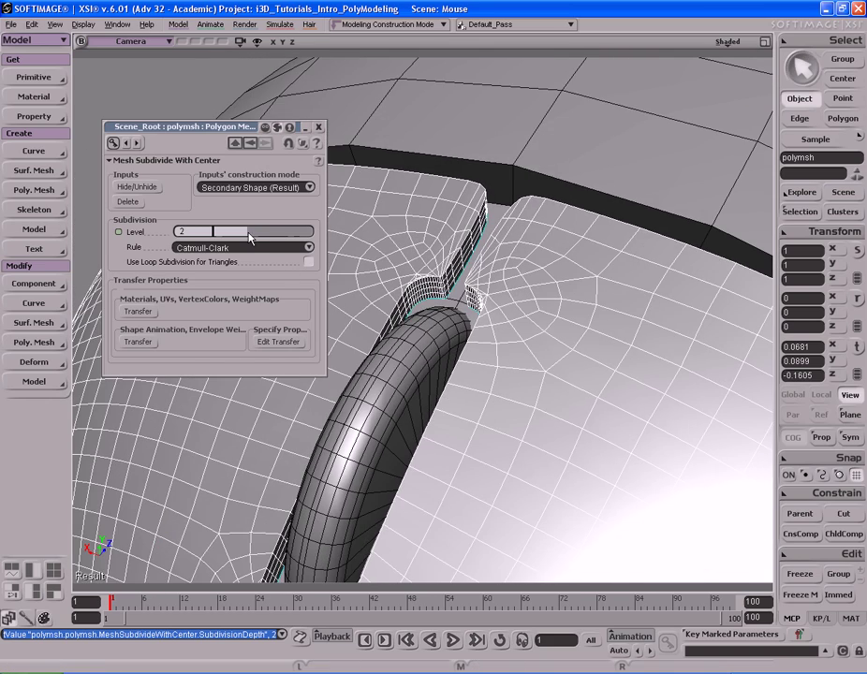
key("s")
middle_click_drag(359, 254, 573, 262)
right_click_drag(573, 262, 612, 246)
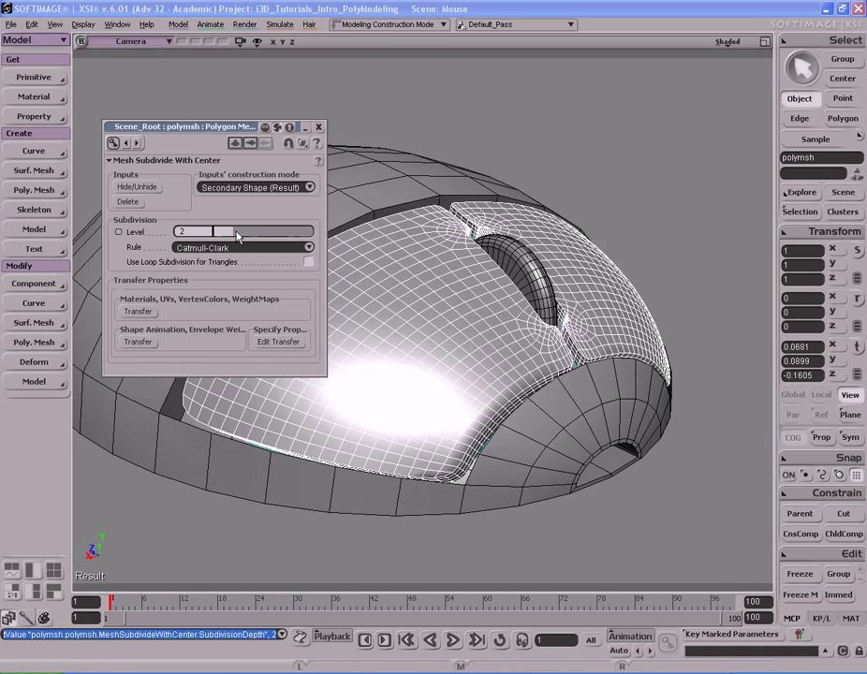
- Try subdivision level 1 on the panel mesh, return it to level 2, and close its settings
left_click(194, 235)
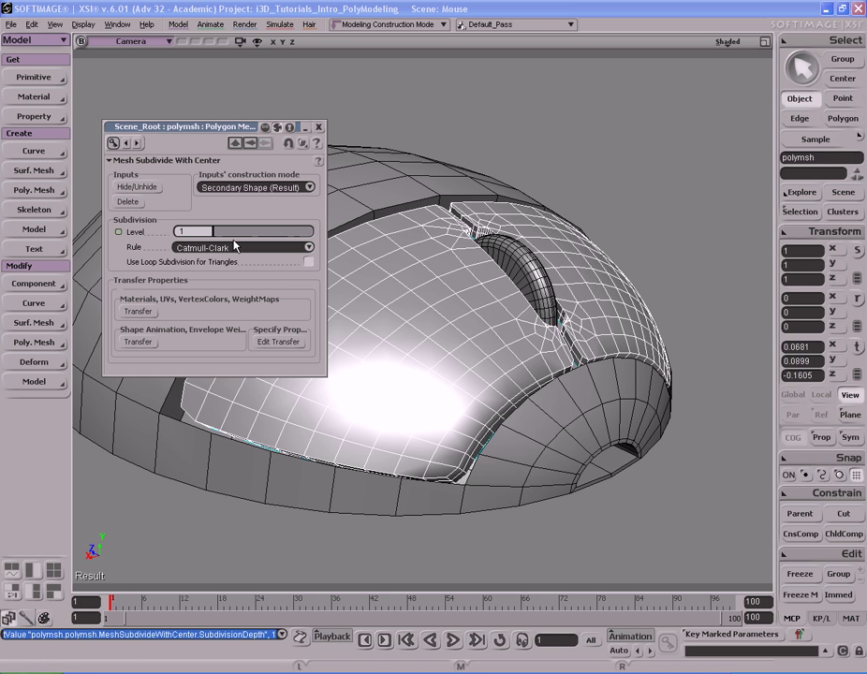
left_click_drag(221, 236, 240, 235)
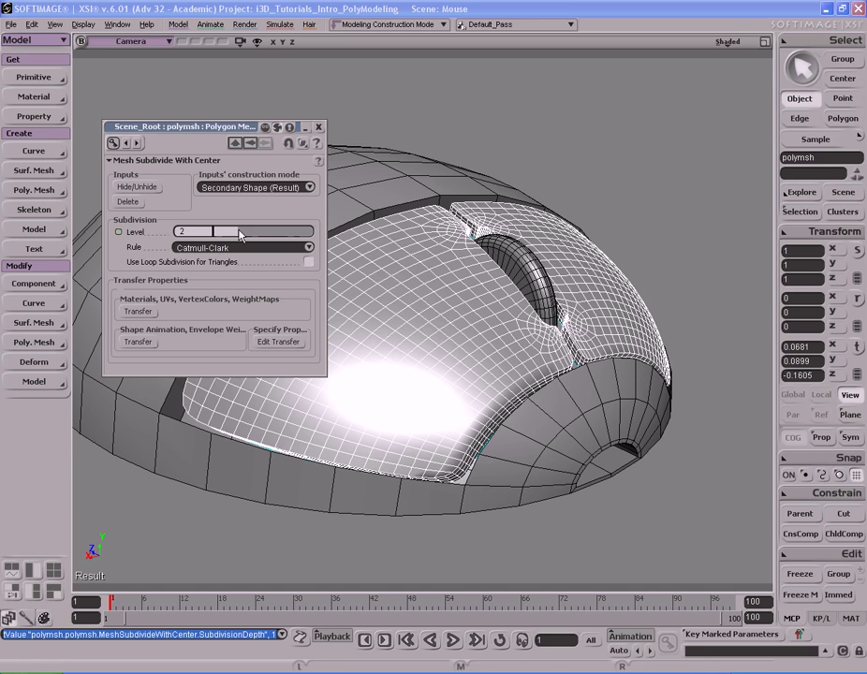
key("s")
right_click_drag(550, 327, 420, 291)
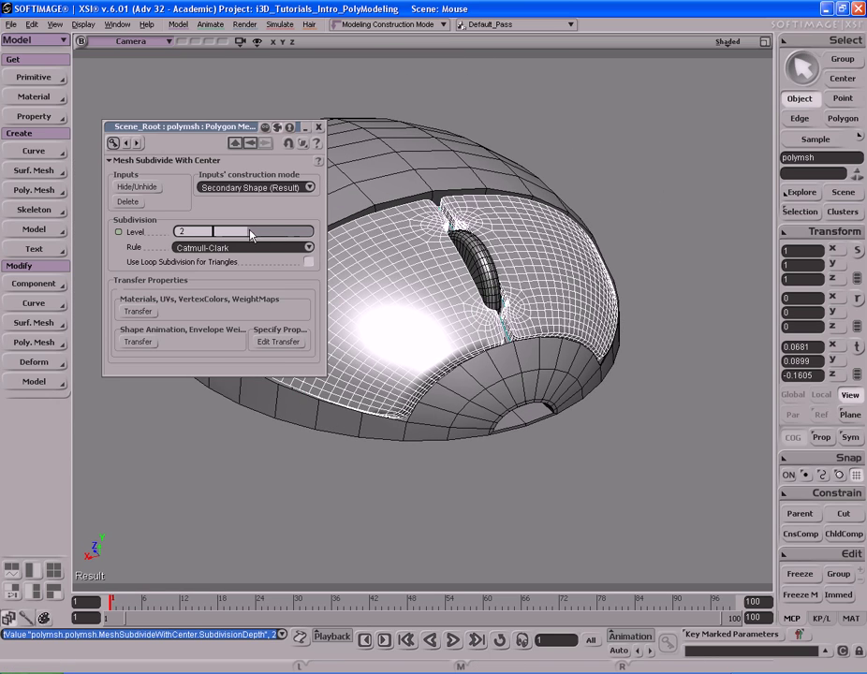
mouse_move(259, 230)
left_mouse_down()
mouse_move(271, 232)
mouse_move(251, 229)
left_mouse_up()
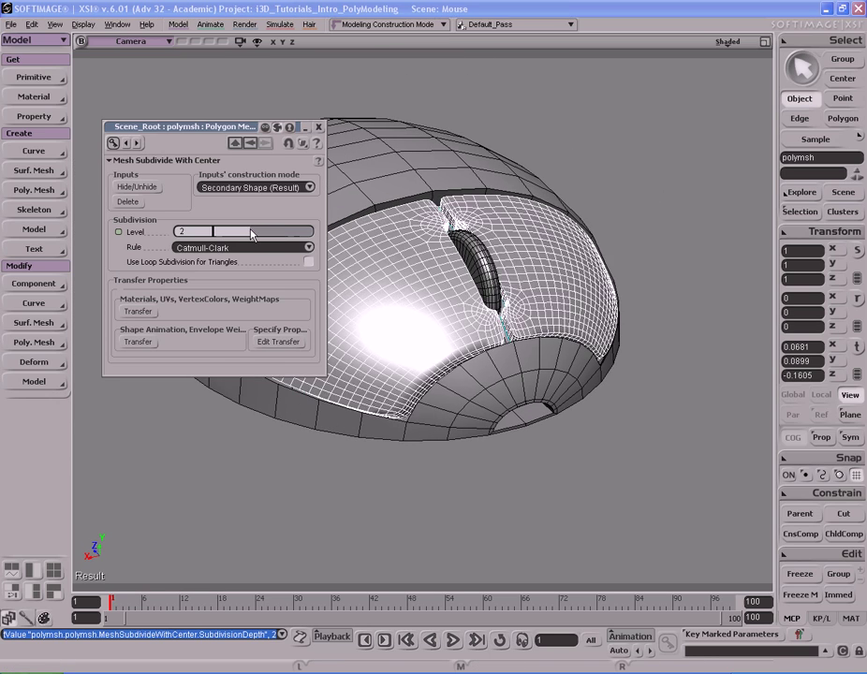
left_click(320, 128)
- Select the subdivided panel mesh again and isolate it in the camera view
right_click_drag(466, 235, 453, 238)
left_click(641, 191)
right_click_drag(613, 243, 635, 255)
middle_click_drag(635, 256, 553, 229)
key("space")
left_click(619, 253)
key("s")
left_click_drag(553, 228, 558, 228)
right_click_drag(558, 227, 562, 227)
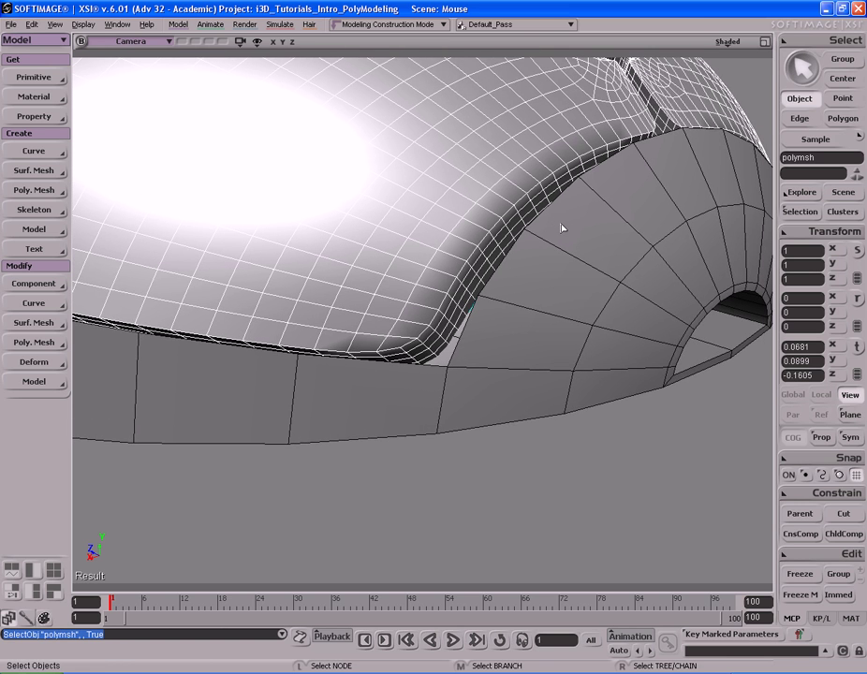
left_click_drag(458, 319, 422, 306)
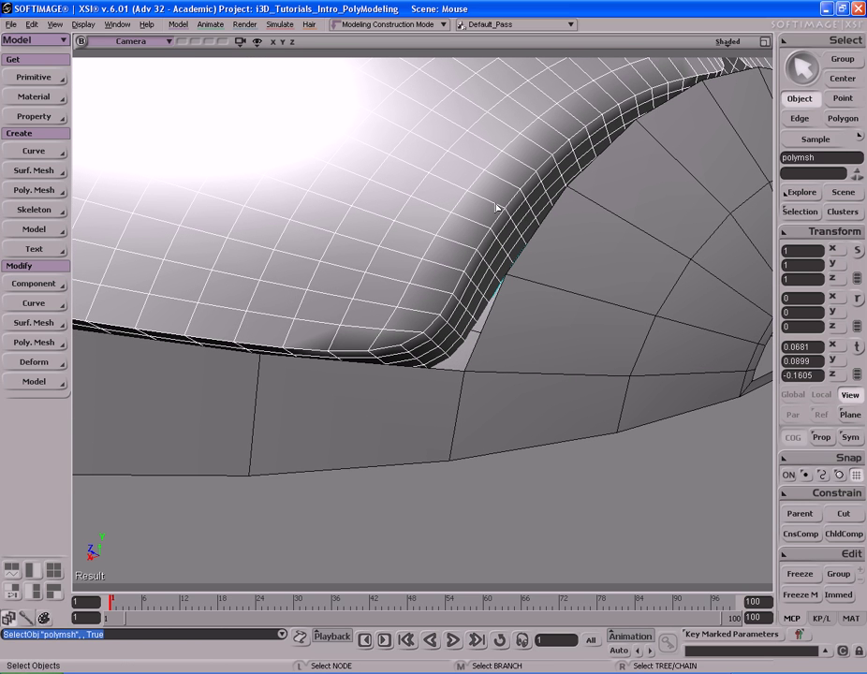
left_click(241, 42)
left_click(276, 183)
mouse_move(308, 185)
left_mouse_down()
mouse_move(317, 194)
mouse_move(318, 183)
left_mouse_up()
- Select the upper rim edges along the front and outer corner of one panel half and mark them as hard
key("i")
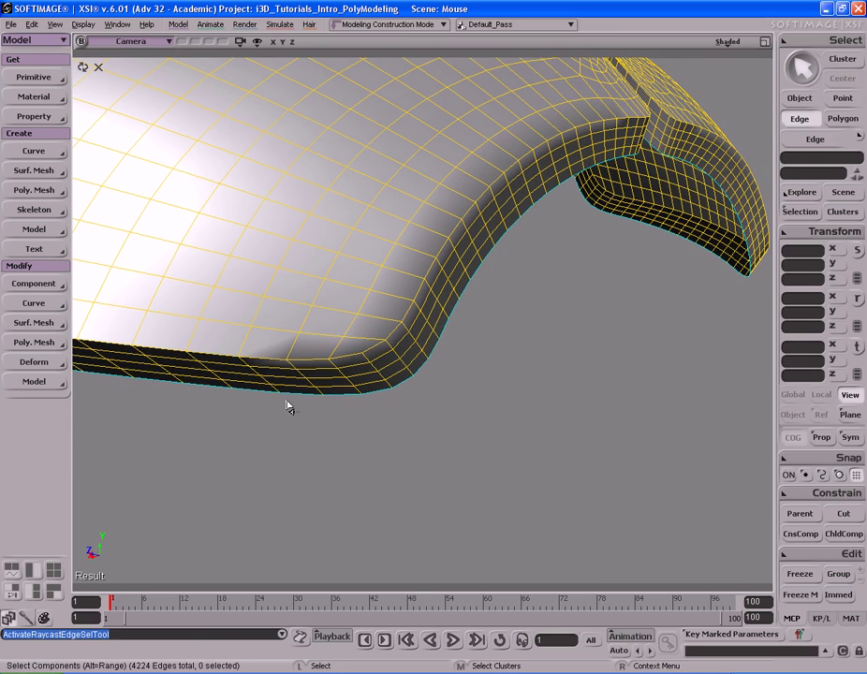
left_click(269, 362)
key("s")
right_click_drag(407, 268, 384, 281)
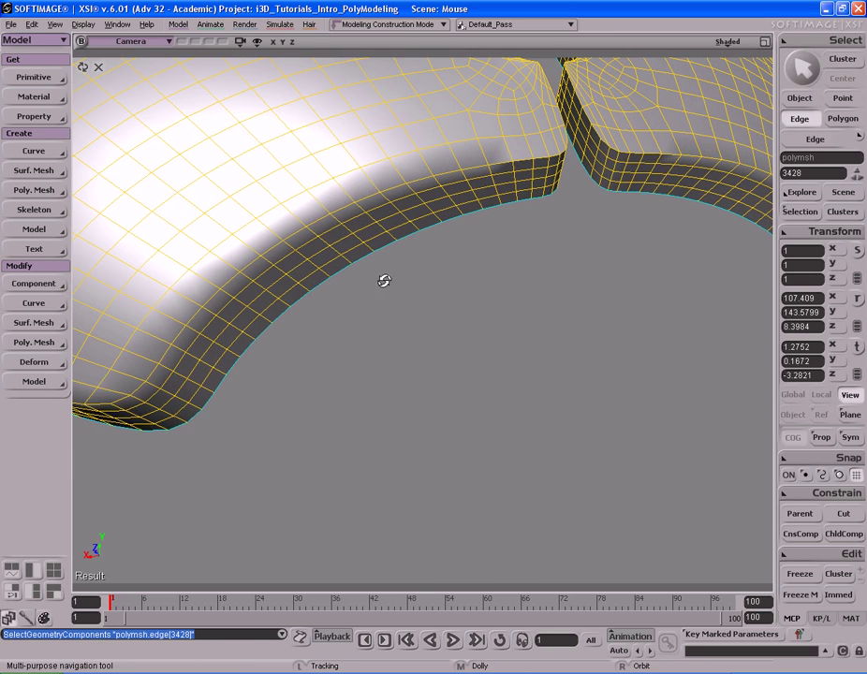
left_click(503, 168, "alt")
key("s")
right_click_drag(471, 212, 488, 211)
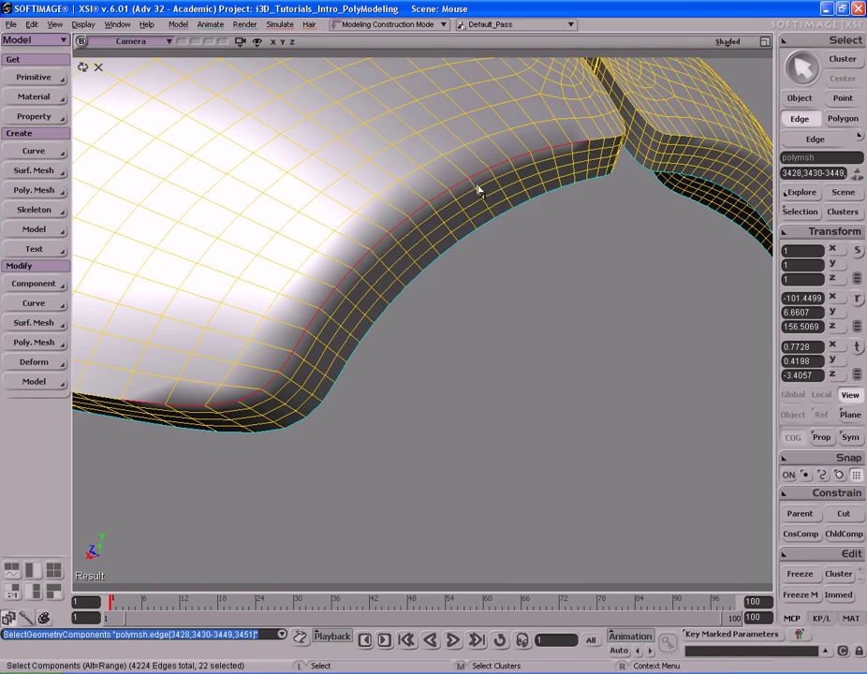
right_click(464, 154)
left_click(537, 474)
left_click(479, 344)
- Mark the matching upper rim edges on the other panel half as hard and close the settings
key("s")
right_click_drag(480, 345, 481, 309)
left_click(480, 309)
key("e")
key("s")
right_click_drag(524, 347, 357, 260)
left_click(513, 326)
key("s")
left_click(356, 261, "alt")
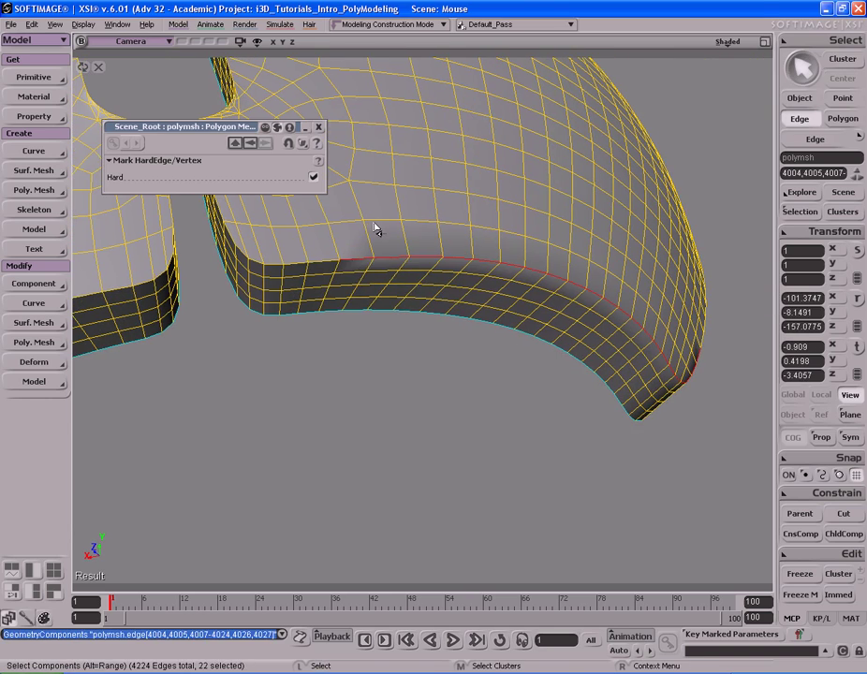
key("space")
left_click(318, 126)
- Deselect the panel mesh and end the isolation to bring back the whole mouse
key("s")
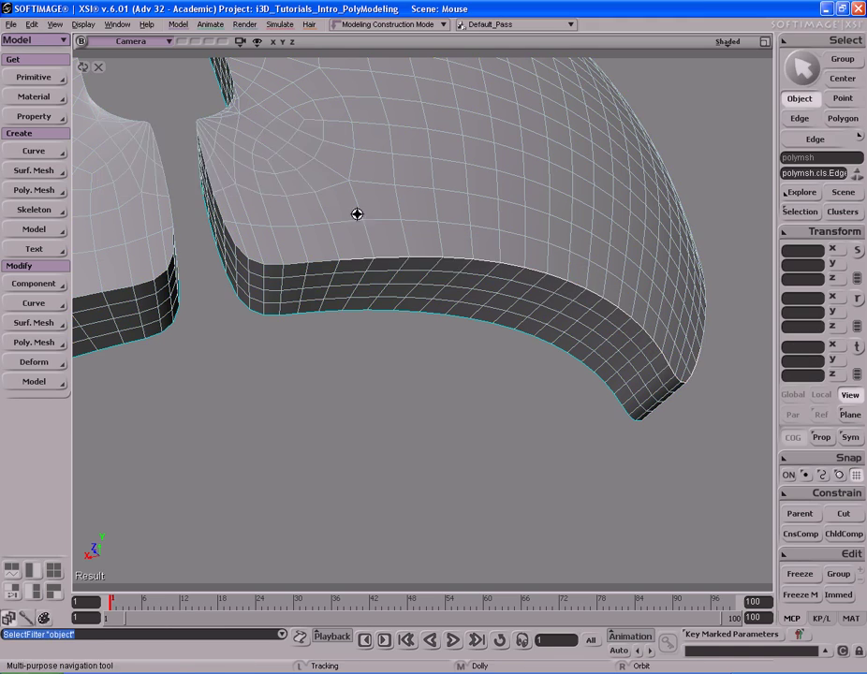
middle_click_drag(338, 143, 639, 209)
left_click(640, 223)
key("space")
key("s")
middle_click_drag(595, 241, 504, 193)
right_click_drag(504, 193, 517, 207)
key("s")
left_click_drag(489, 211, 595, 184)
left_click(594, 154)
key("s")
middle_click_drag(594, 155, 530, 227)
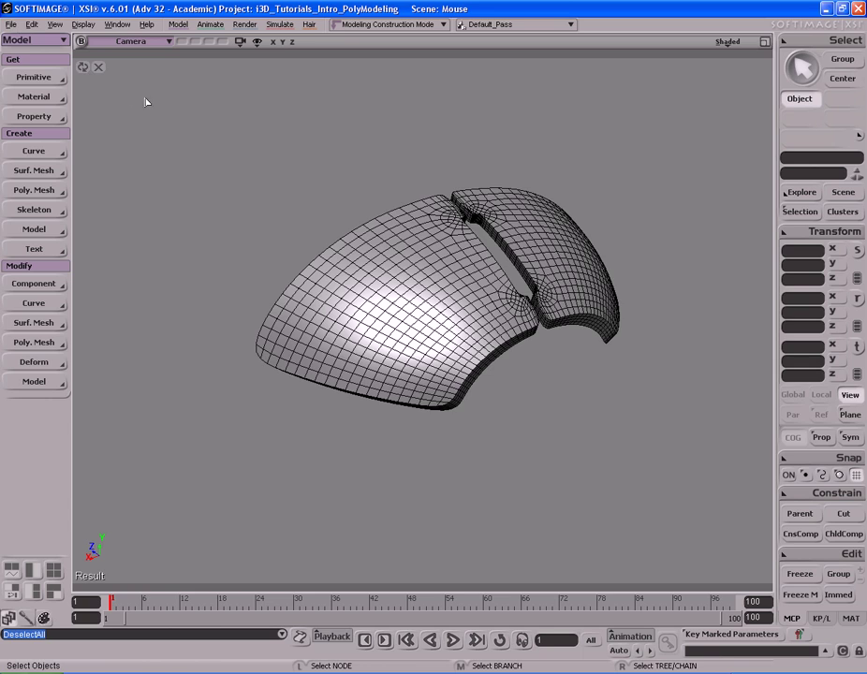
left_click(97, 67)
key("s")
right_click_drag(376, 218, 401, 191)
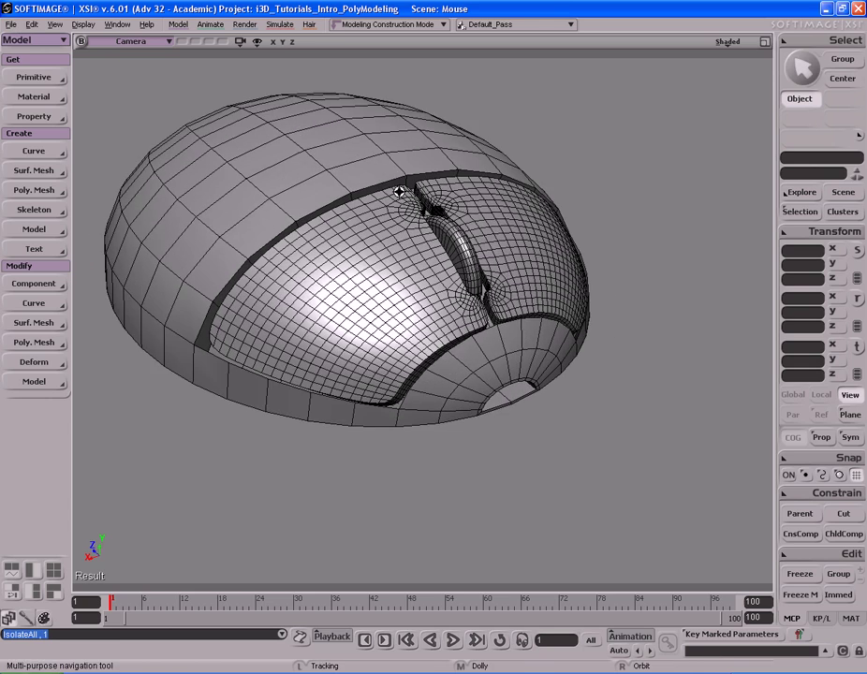
mouse_move(521, 132)
right_mouse_down()
mouse_move(483, 166)
mouse_move(515, 155)
right_mouse_up()
- Preview a rendered region around the scroll wheel and button panels, then turn it off
key("s")
right_click_drag(546, 194, 489, 181)
key("q")
mouse_move(349, 181)
left_mouse_down()
mouse_move(441, 290)
mouse_move(517, 350)
left_mouse_up()
key("s")
right_click_drag(573, 237, 591, 229)
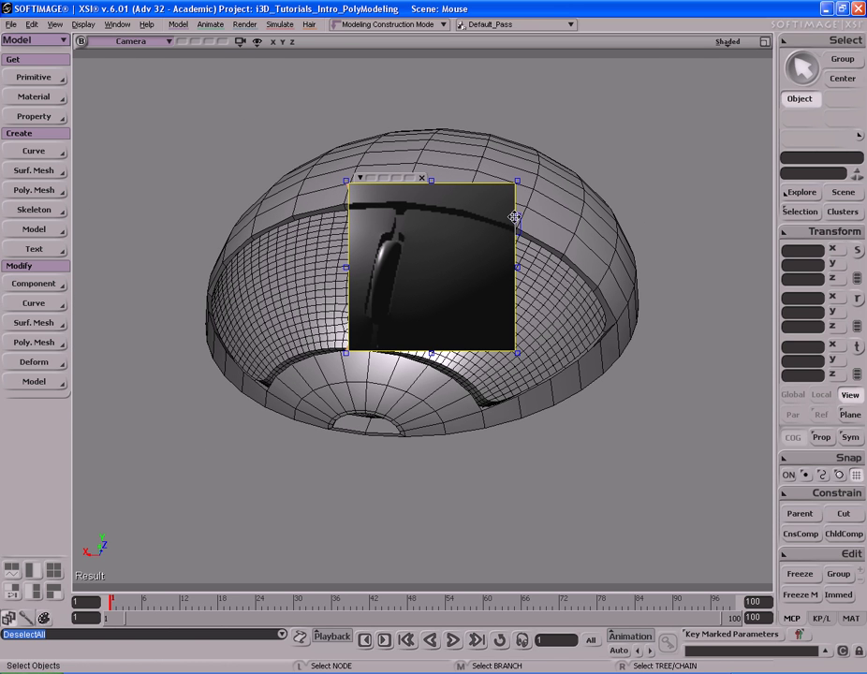
key("q")
middle_click(605, 210)
- Select the mouse's dome body from its underside and save the scene
key("s")
right_click_drag(459, 220, 550, 242)
left_click_drag(348, 232, 433, 255)
middle_click_drag(432, 254, 506, 258)
right_click_drag(506, 258, 550, 209)
key("s")
left_click_drag(513, 258, 548, 232)
right_click_drag(548, 232, 519, 178)
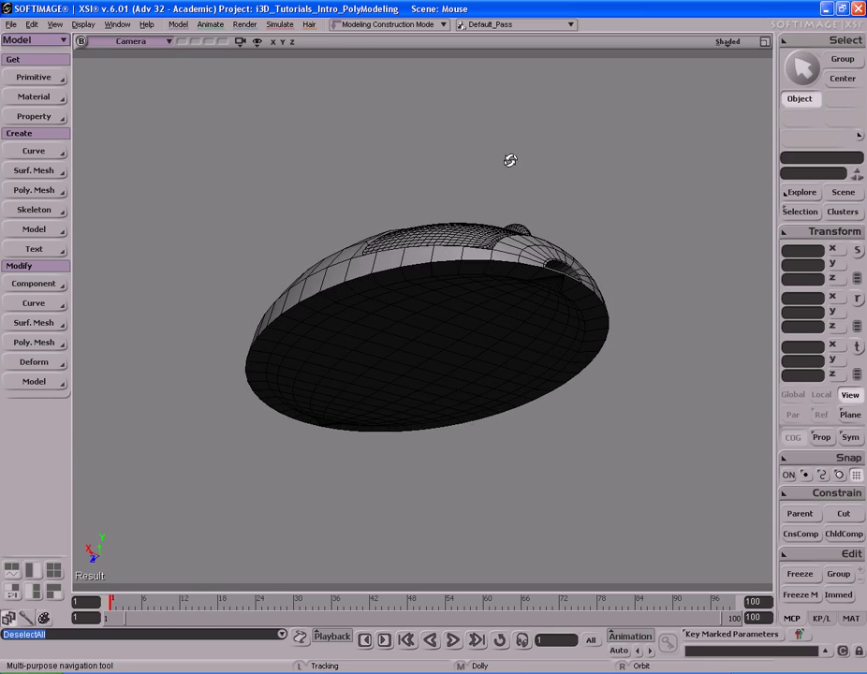
right_click_drag(507, 336, 511, 217)
left_click_drag(480, 283, 478, 249)
left_click(450, 288)
key("s")
right_click_drag(451, 284, 440, 239)
key("ctrl+s")
key("s")
middle_click_drag(440, 239, 472, 234)
right_click_drag(472, 234, 470, 236)
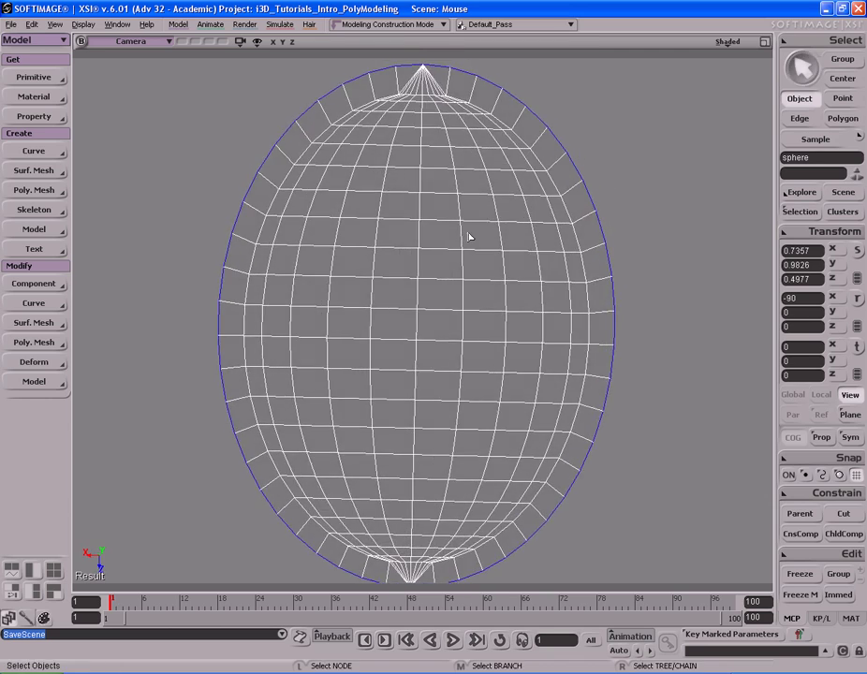
key("u")
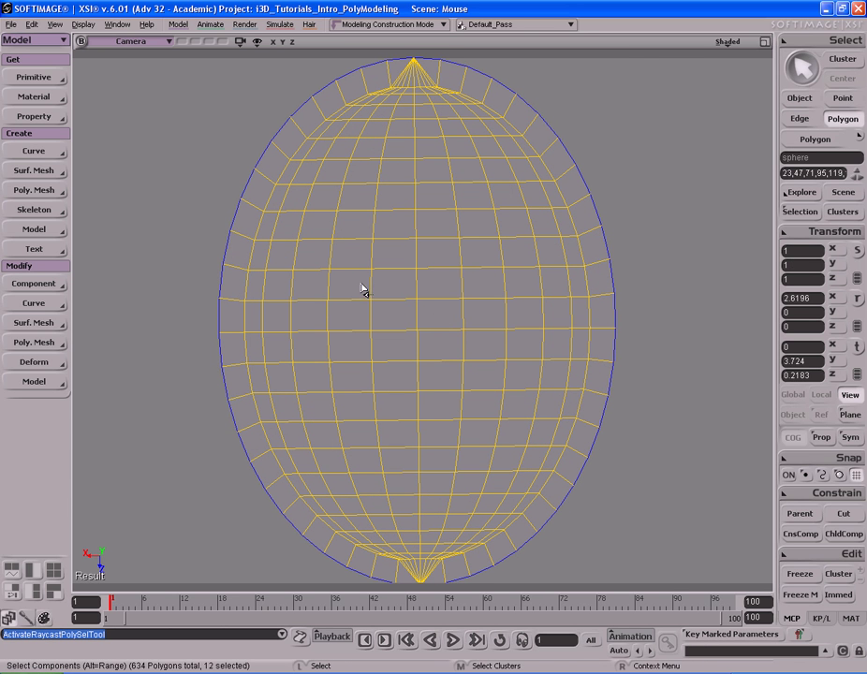
left_click_drag(372, 288, 468, 293)
mouse_move(352, 311)
left_mouse_down("shift")
mouse_move(359, 371)
mouse_move(473, 383)
mouse_move(405, 308)
mouse_move(439, 345)
left_mouse_up("shift")
left_click_drag(364, 404, 470, 407, "shift")
key("s")
mouse_move(470, 406)
right_mouse_down()
mouse_move(451, 306)
mouse_move(516, 325)
mouse_move(451, 324)
mouse_move(435, 312)
right_mouse_up()
middle_click_drag(465, 365, 441, 311)
right_click_drag(440, 311, 393, 298)
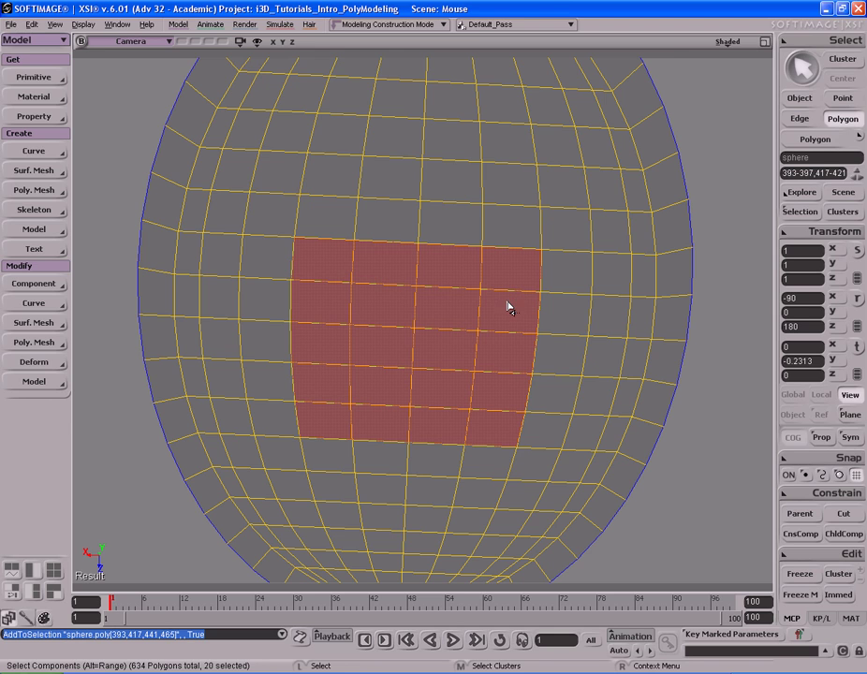
key("s")
right_click_drag(494, 305, 482, 264)
middle_click_drag(482, 263, 475, 236)
left_click_drag(475, 236, 495, 269)
mouse_move(495, 269)
right_mouse_down()
mouse_move(471, 247)
mouse_move(489, 265)
right_mouse_up()
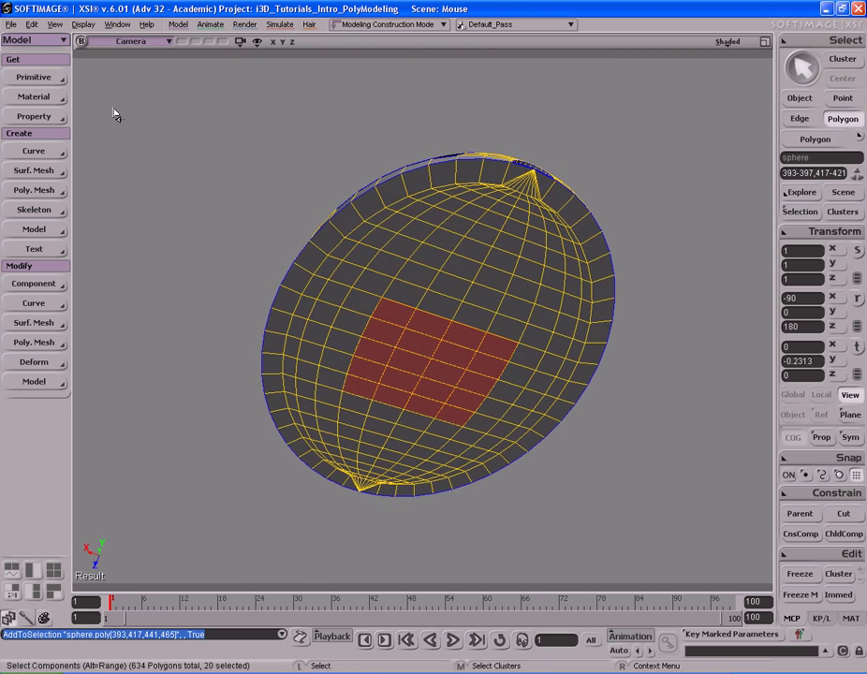
- Create a polygon mesh cylinder primitive with the default radius of 1 and height of 4
left_click(58, 82)
mouse_move(131, 101)
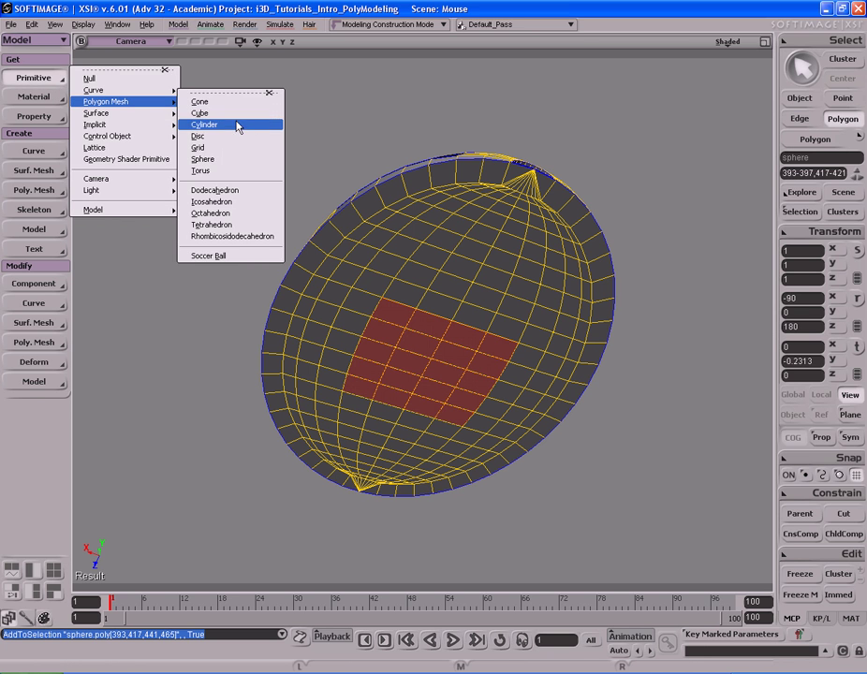
left_click(229, 123)
key("s")
right_click_drag(474, 269, 417, 286)
left_click_drag(418, 286, 386, 302)
middle_click_drag(387, 302, 405, 268)
- Move the cylinder along Z to about -4.1, away from the body's centre
key("v")
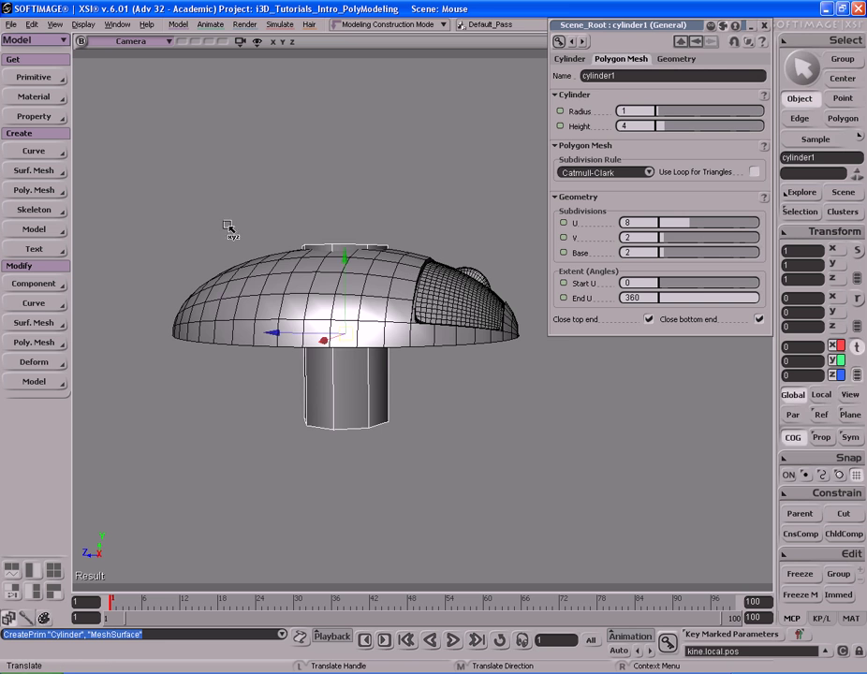
middle_click_drag(275, 227, 407, 230)
key("s")
right_click_drag(407, 230, 370, 172)
key("s")
left_click_drag(343, 165, 351, 137)
key("ctrl+z")
key("s")
right_click_drag(352, 138, 377, 145)
middle_click_drag(378, 145, 410, 173)
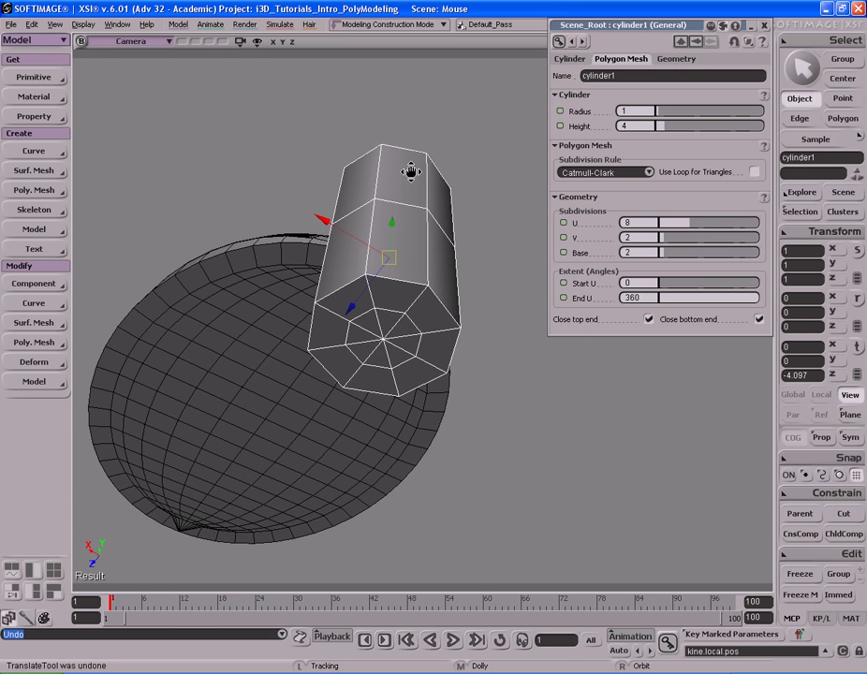
- Set the cylinder's V and base subdivisions to 1 and its U subdivisions to 18, then close its settings
left_click_drag(676, 253, 662, 247)
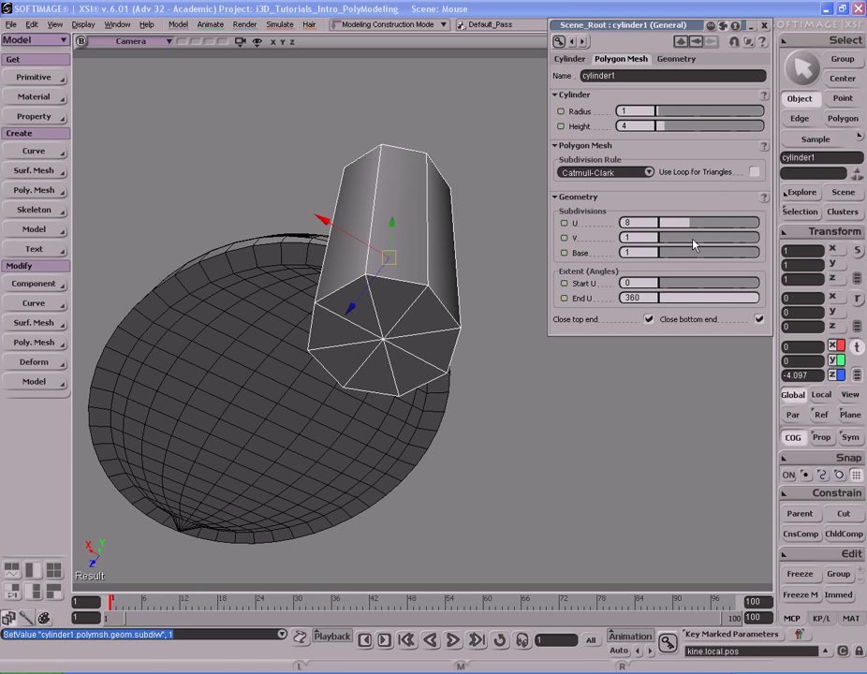
type("18")
key("Return")
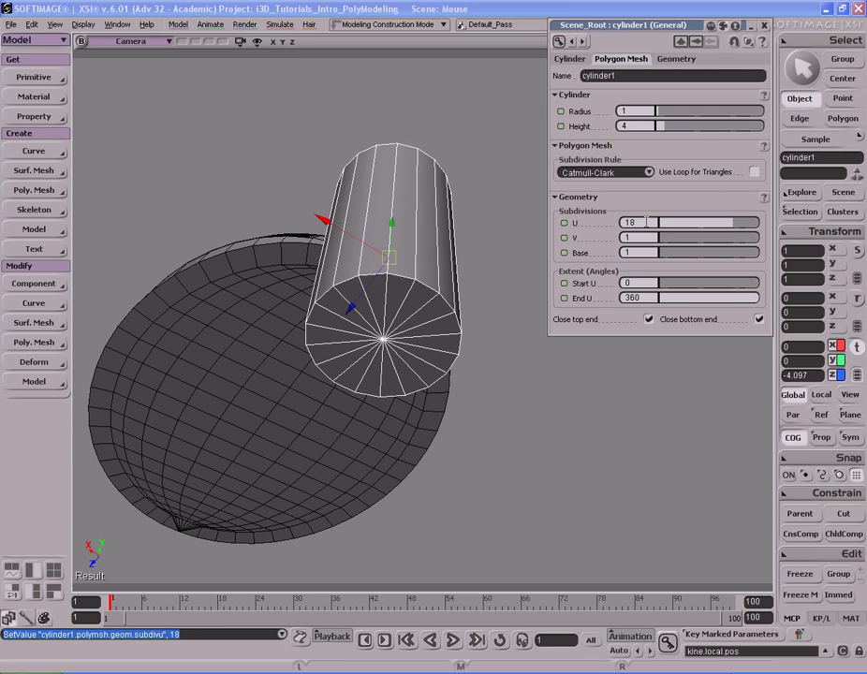
left_click(763, 27)
- Select all polygons of the cylinder's bottom cap and extract them into a separate object, removing them from the cylinder
key("u")
key("s")
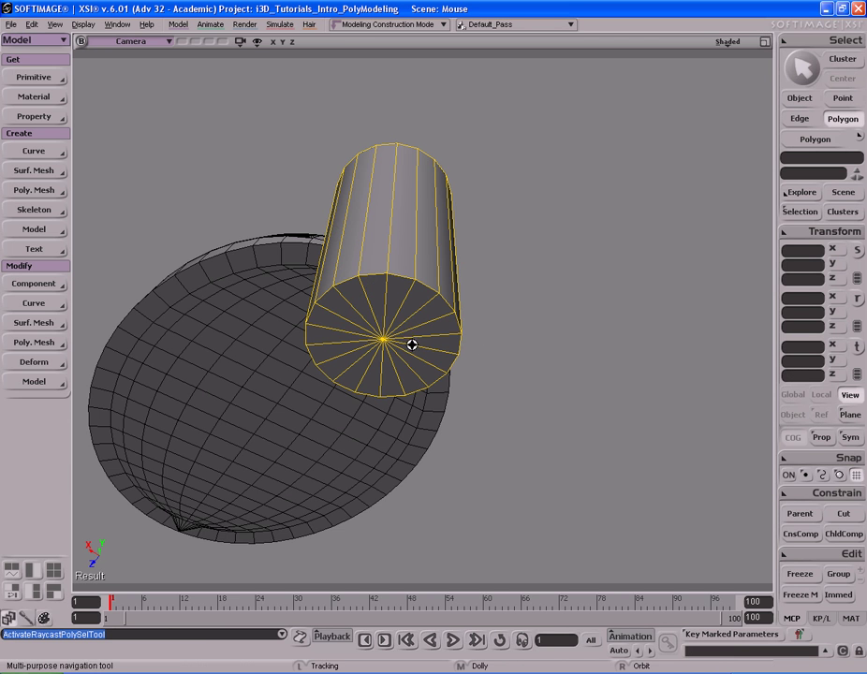
right_click_drag(406, 331, 414, 310)
mouse_move(415, 302)
left_mouse_down()
mouse_move(370, 298)
mouse_move(408, 269)
left_mouse_up()
right_click(409, 267)
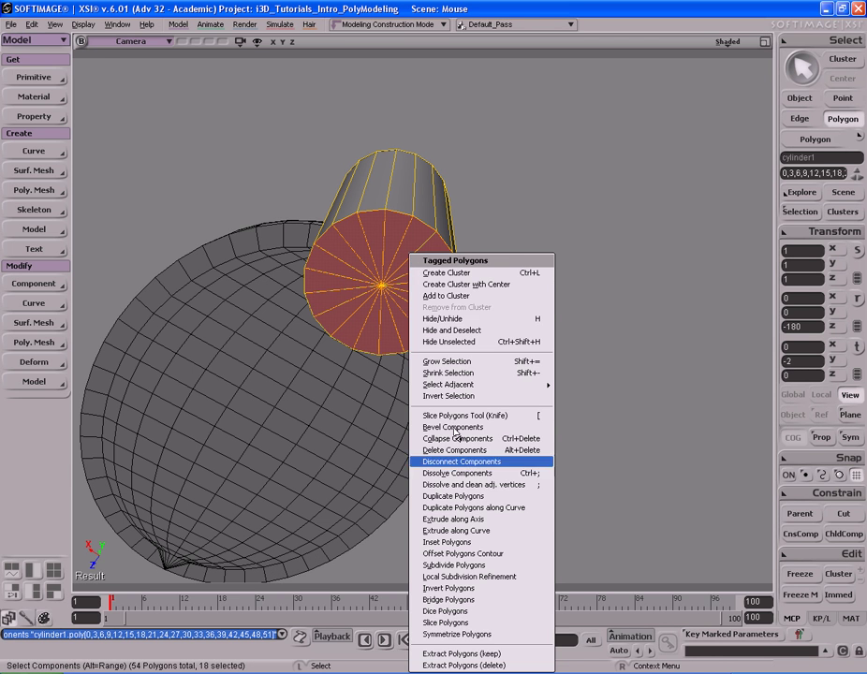
left_click(494, 666)
left_click(454, 260)
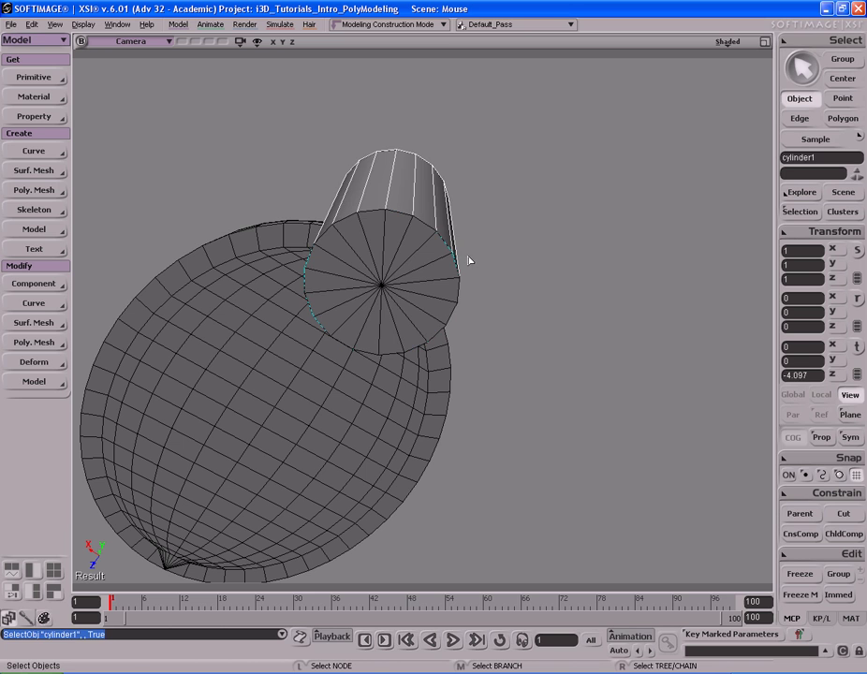
- Freeze the modeling history of the extracted disc and delete the leftover cylinder
left_click(441, 262)
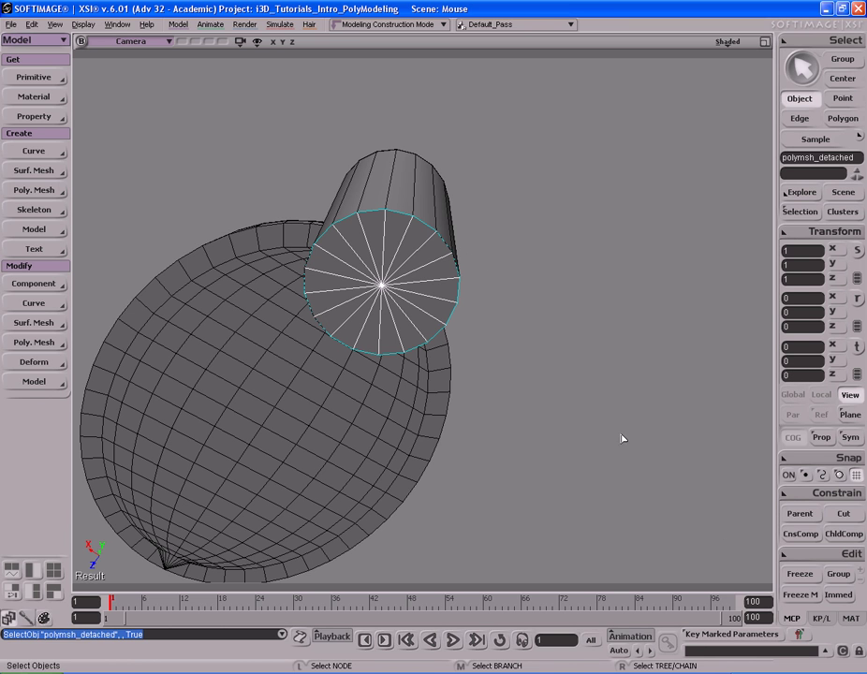
left_click(797, 596)
left_click(455, 227)
key("Delete")
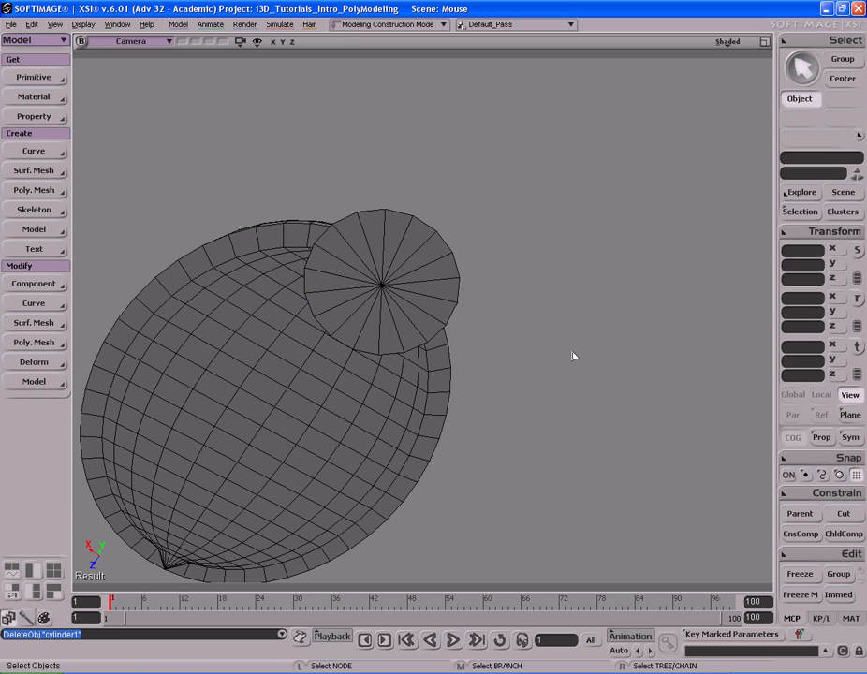
- Select the extracted disc and move it back beneath the middle of the mouse body
left_click(413, 258)
key("s")
left_click_drag(365, 288, 440, 287)
right_click_drag(439, 286, 528, 270)
key("v")
left_click_drag(536, 207, 537, 341)
key("s")
right_click_drag(519, 297, 602, 382)
scroll(554, 375, "up", 5)
- Reselect the disc and nudge it along Z in the Top view to about 3.76
key("space")
left_click(503, 300)
right_click_drag(548, 364, 468, 337)
key("u")
key("s")
key("space")
left_click(430, 393)
key("F12")
key("F12")
key("s")
middle_click_drag(559, 285, 482, 307)
key("v")
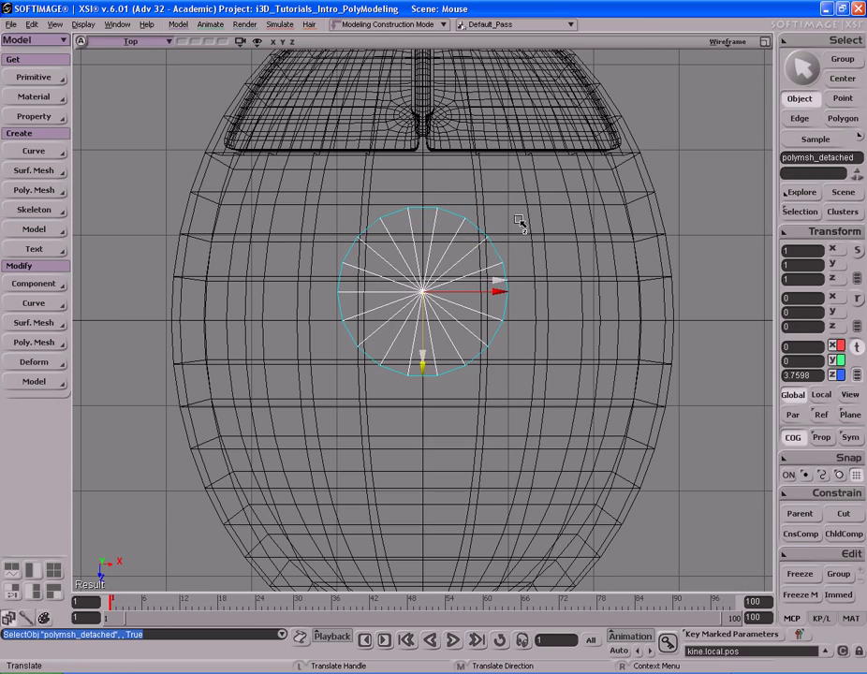
left_click_drag(520, 221, 519, 274)
scroll(548, 234, "down", 3)
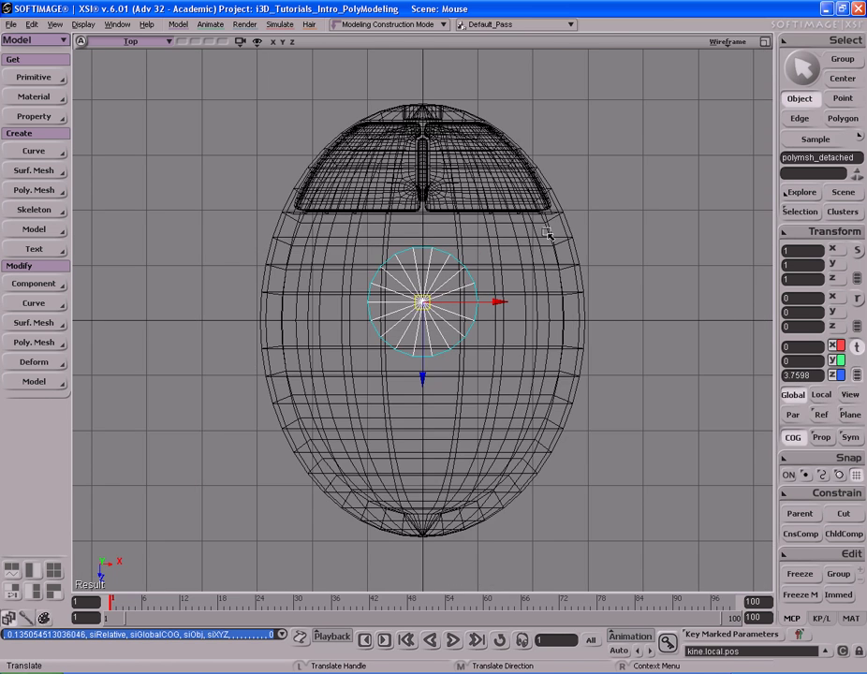
- Raise the disc along Y to 2 in the Right view, level with the body's bottom edge, and return to the Camera view
key("F12")
key("F12")
key("s")
middle_click_drag(602, 365, 547, 417)
left_click_drag(547, 416, 500, 367)
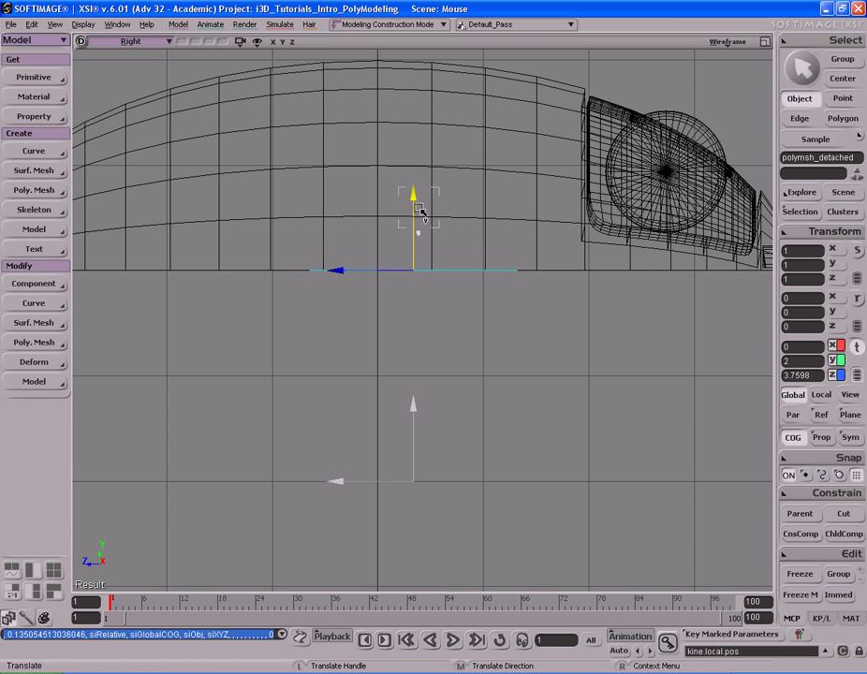
left_click_drag(420, 214, 420, 228)
key("F12")
key("F12")
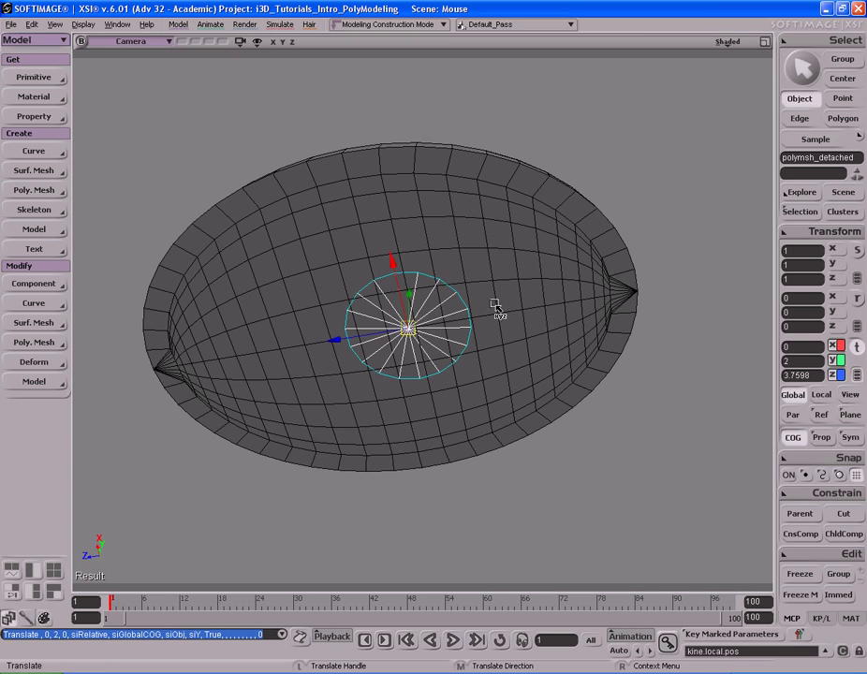
- Select the mouse body's underside polygon patch and move it along Z to about -0.14 so it surrounds the disc
key("s")
right_click_drag(549, 328, 507, 321)
middle_click_drag(506, 321, 399, 324)
right_click_drag(400, 324, 454, 277)
key("s")
right_click_drag(507, 290, 419, 267)
left_click(529, 232)
key("space")
key("u")
key("s")
middle_click_drag(419, 267, 460, 282)
right_click_drag(461, 282, 464, 267)
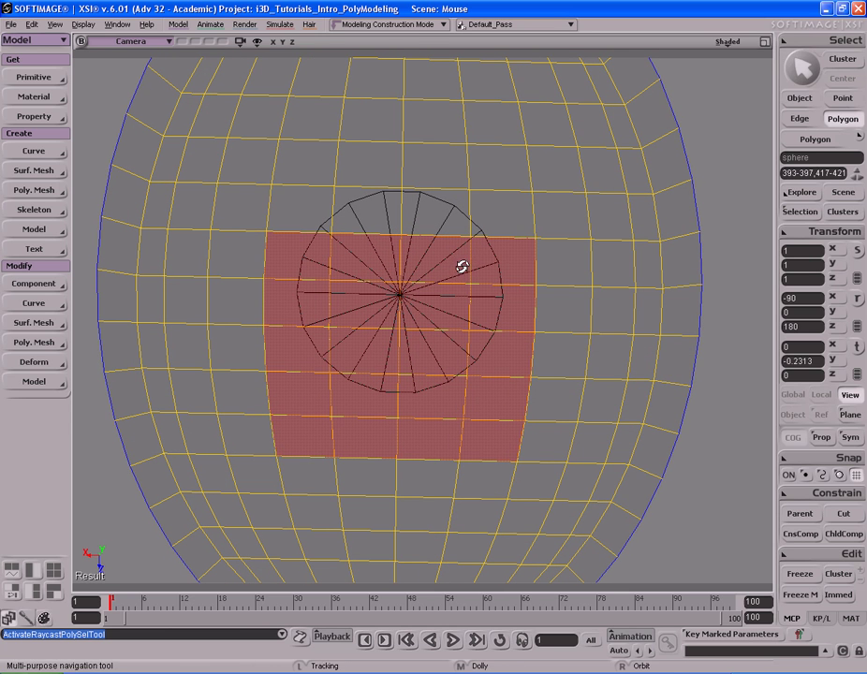
key("v")
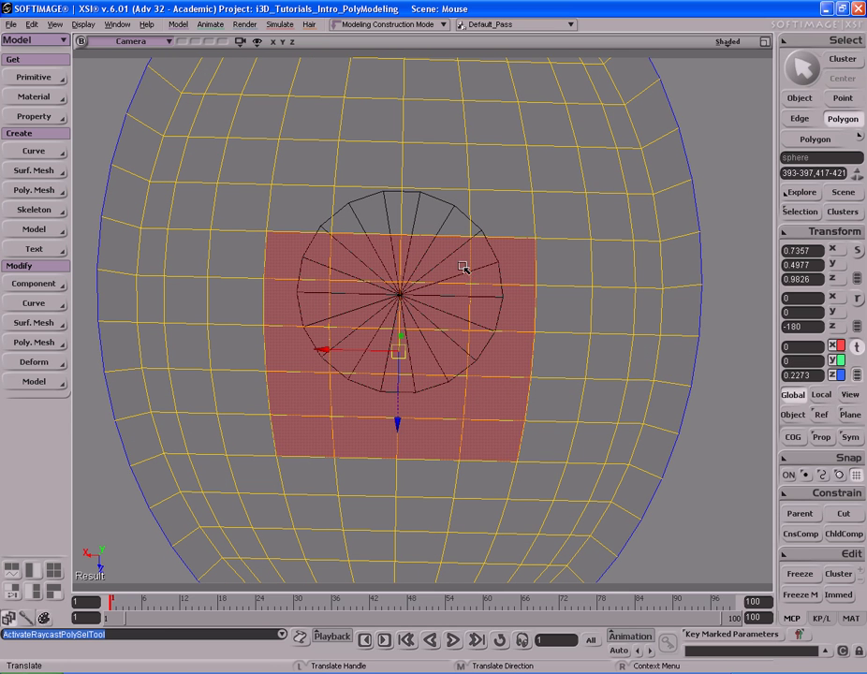
left_click_drag(402, 397, 402, 359)
- Select only the extracted disc and move it along Z to about 3.91, nearer the centre of the polygon patch
key("s")
middle_click_drag(454, 327, 505, 302)
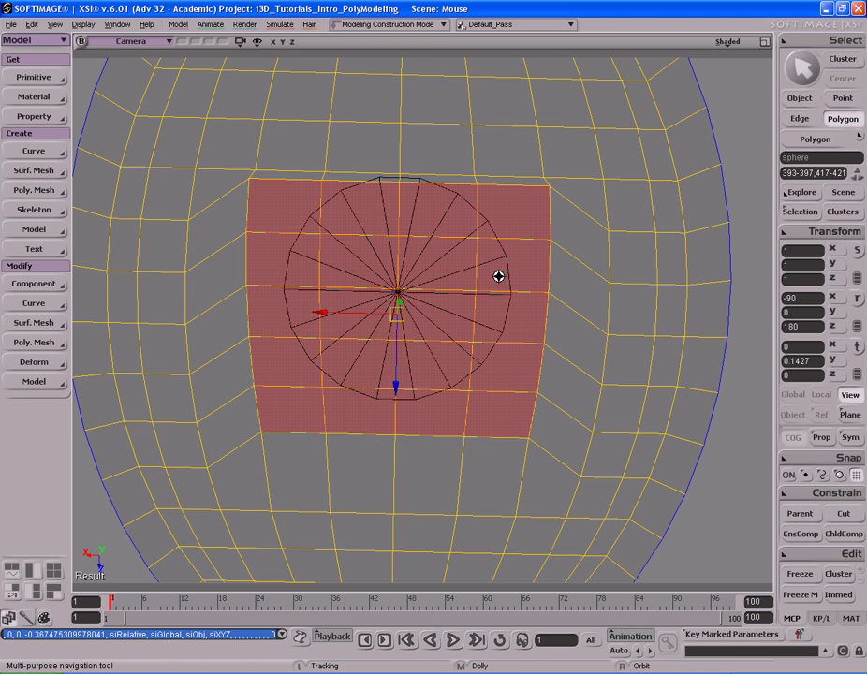
right_click_drag(505, 302, 498, 279)
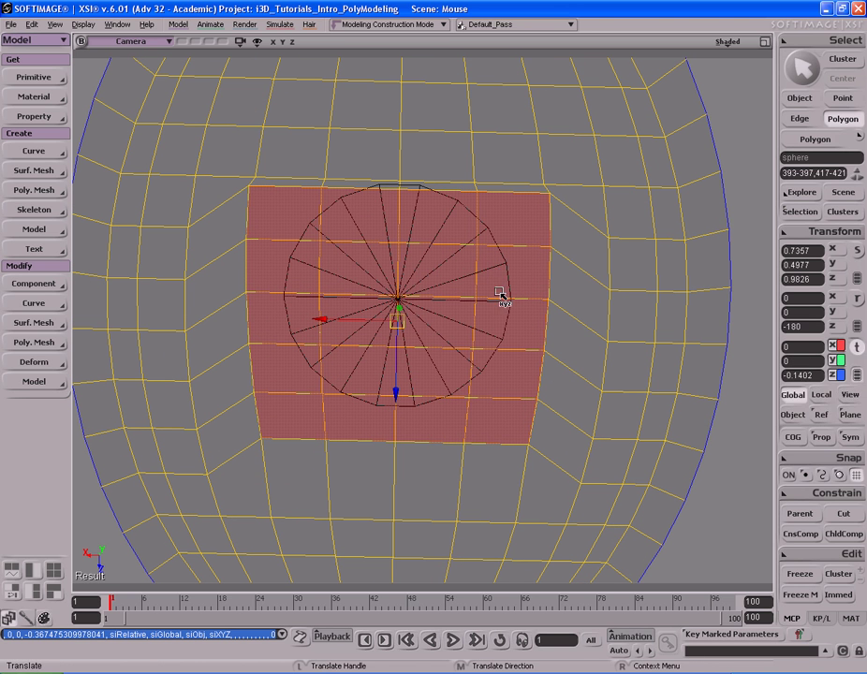
key("space")
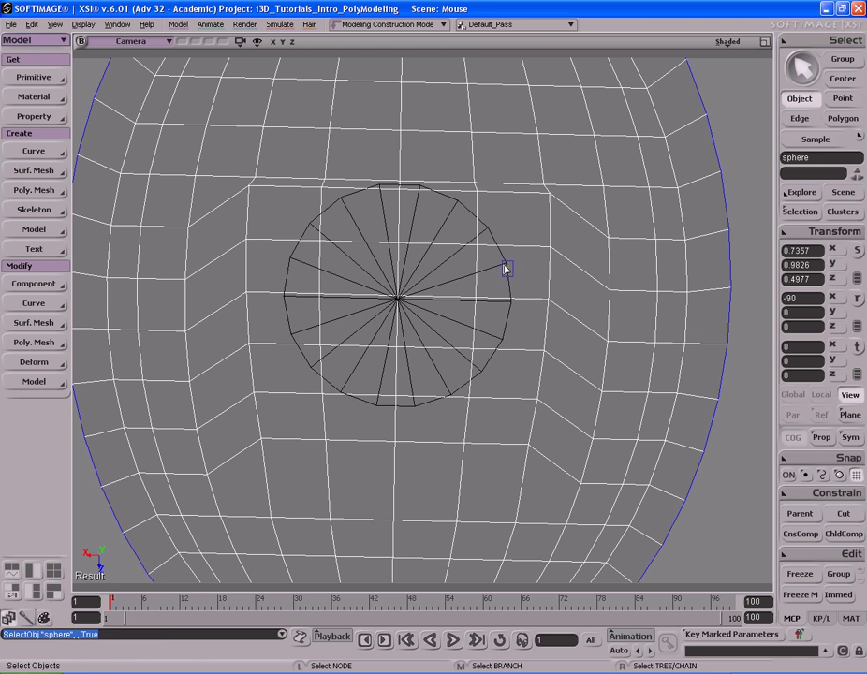
left_click_drag(504, 265, 562, 278)
left_click(562, 278, "ctrl")
key("v")
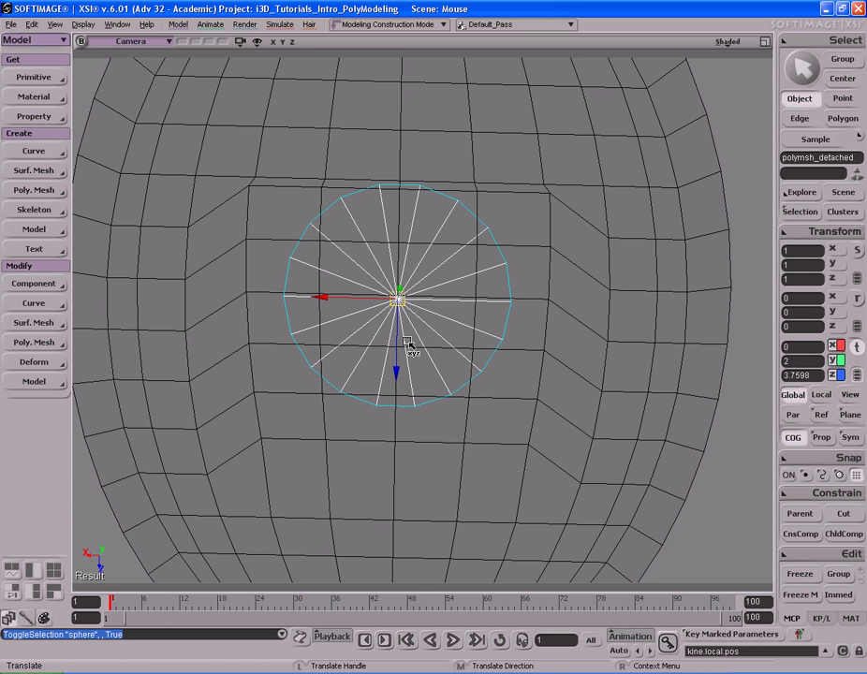
left_click_drag(400, 339, 401, 353)
- Scale the body's underside patch to about 0.85, then lengthen it along Z and narrow it along X to 0.97 around the disc
key("s")
key("space")
middle_click_drag(527, 329, 524, 262)
left_click(543, 243)
key("u")
key("s")
left_click_drag(525, 262, 526, 275)
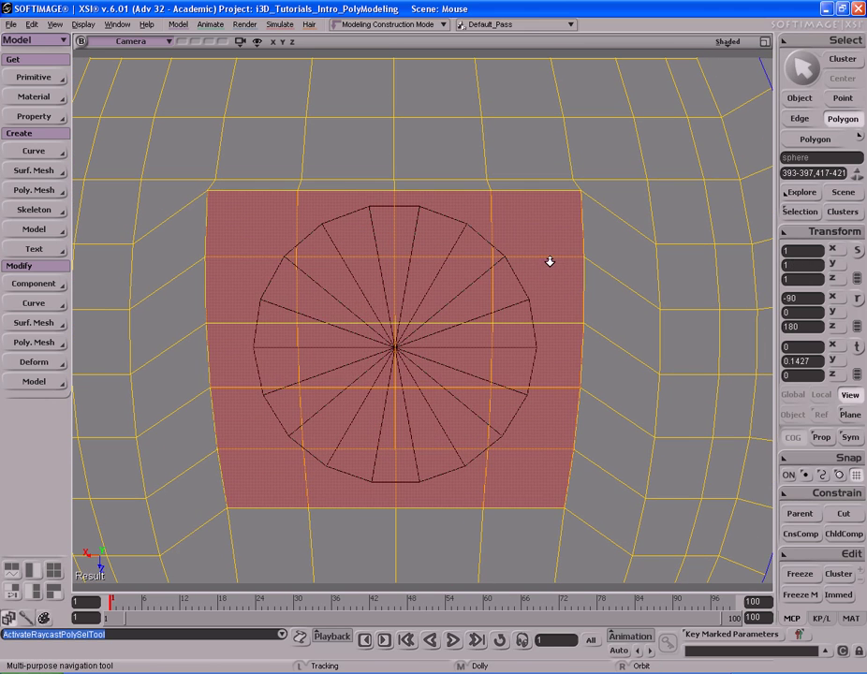
key("x")
left_click_drag(552, 257, 533, 261)
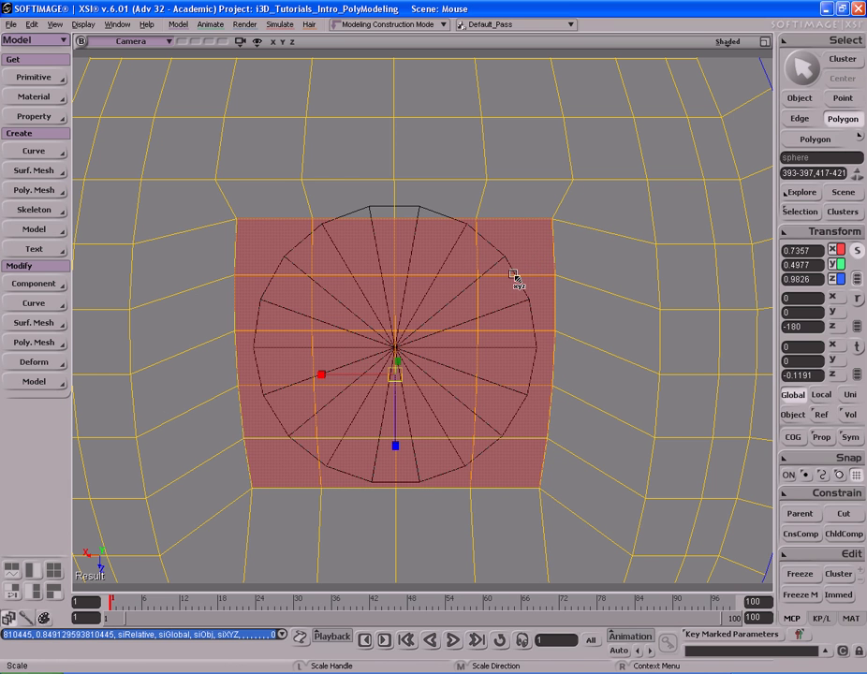
right_click_drag(495, 298, 509, 298)
left_click_drag(509, 297, 506, 291)
key("v")
- Select the disc alone and rotate it -30 degrees about Y so its rim vertices line up with the body's centre line
key("space")
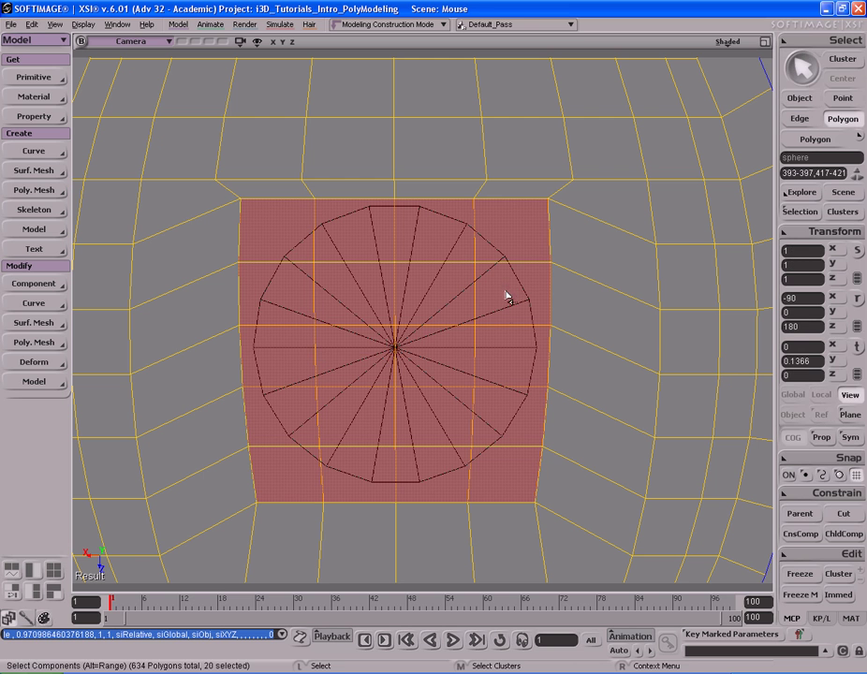
key("space")
key("s")
middle_click_drag(538, 247, 503, 287)
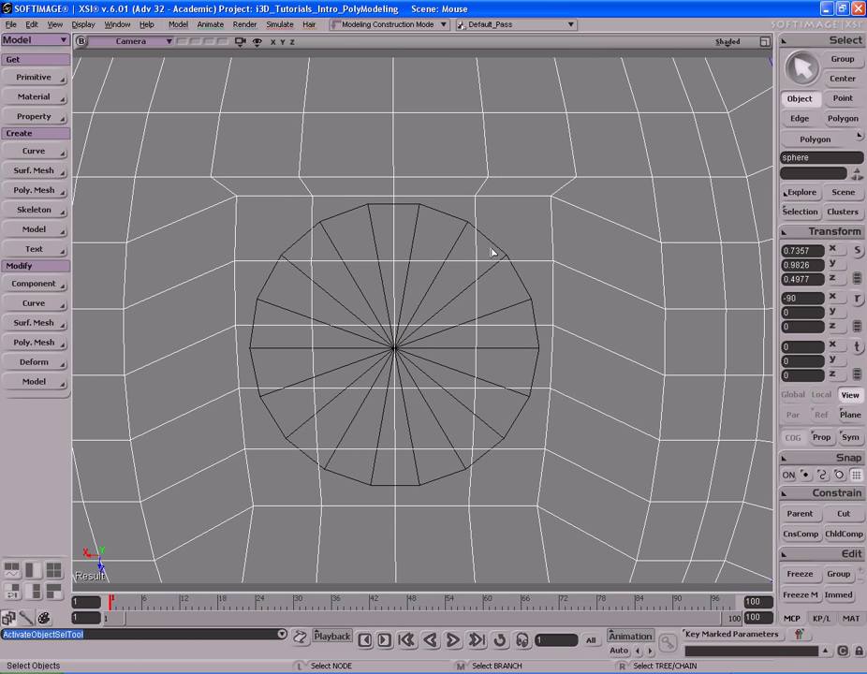
left_click(487, 259, "shift")
left_click(573, 254, "ctrl")
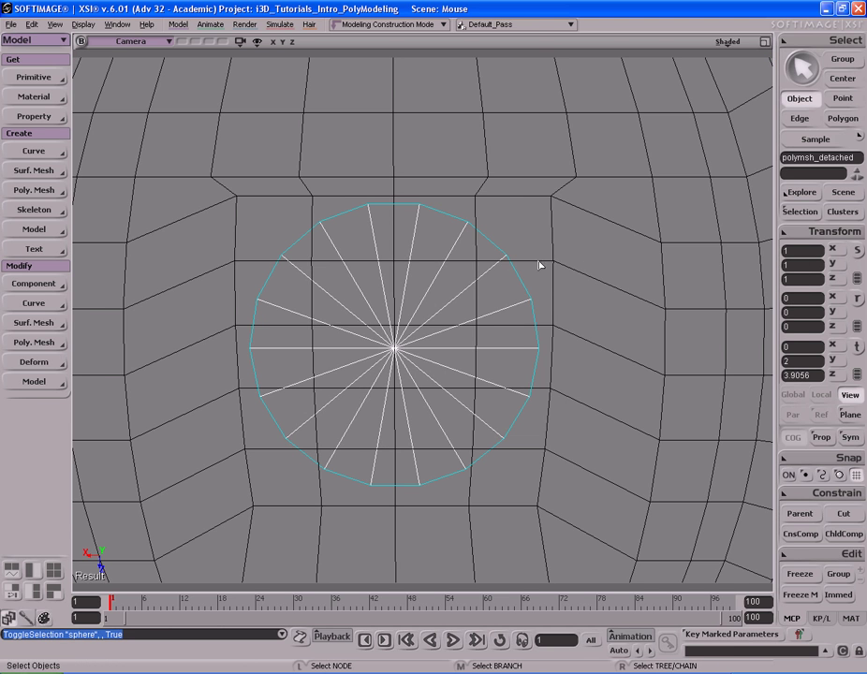
key("r")
left_click_drag(440, 293, 412, 248)
key("v")
key("space")
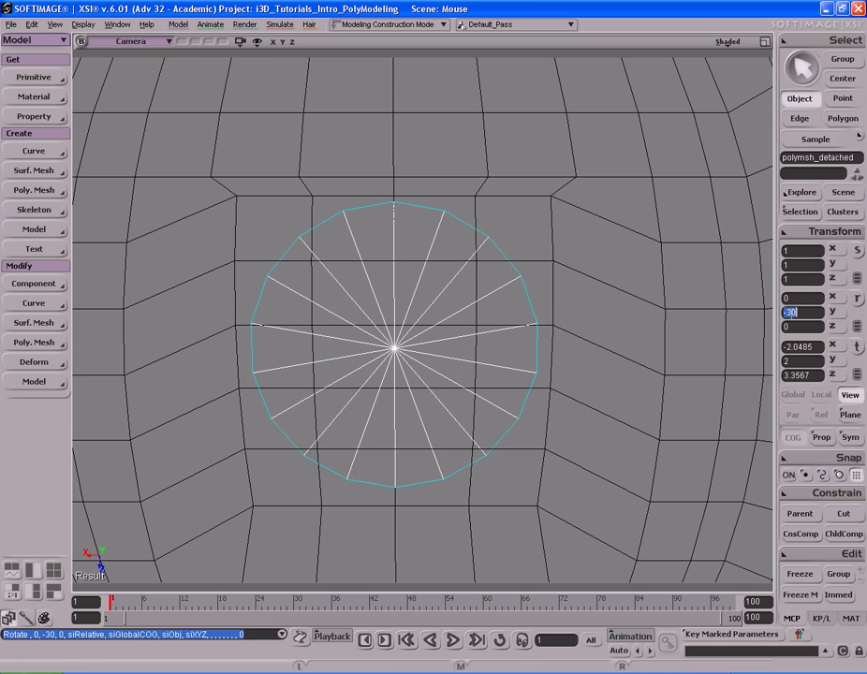
- Select the mouse body, start tweaking its points, and set snapping to points instead of the grid
left_click(558, 321)
left_click(516, 302)
left_click(555, 307)
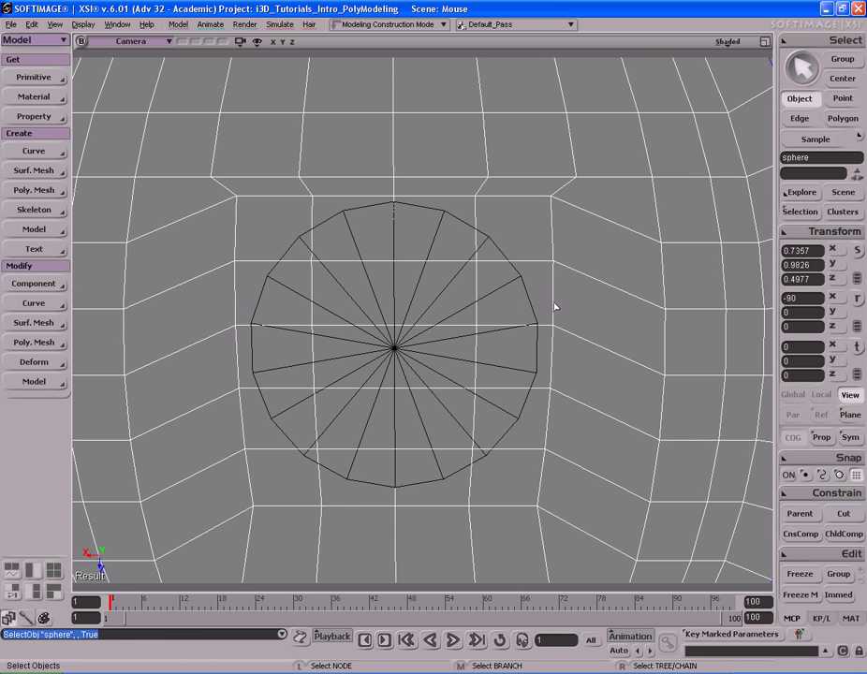
key("m")
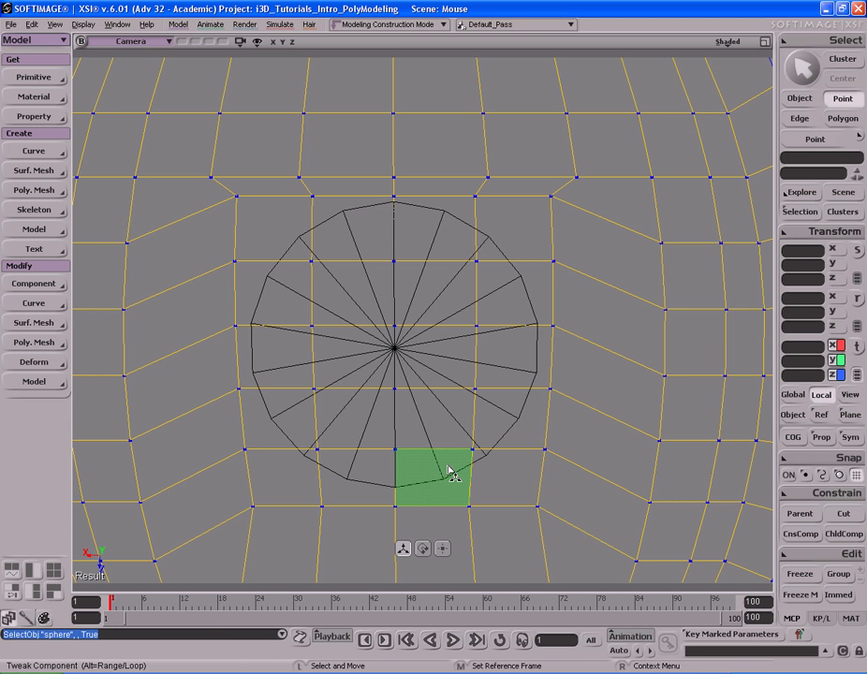
left_click(806, 475)
left_click(856, 475)
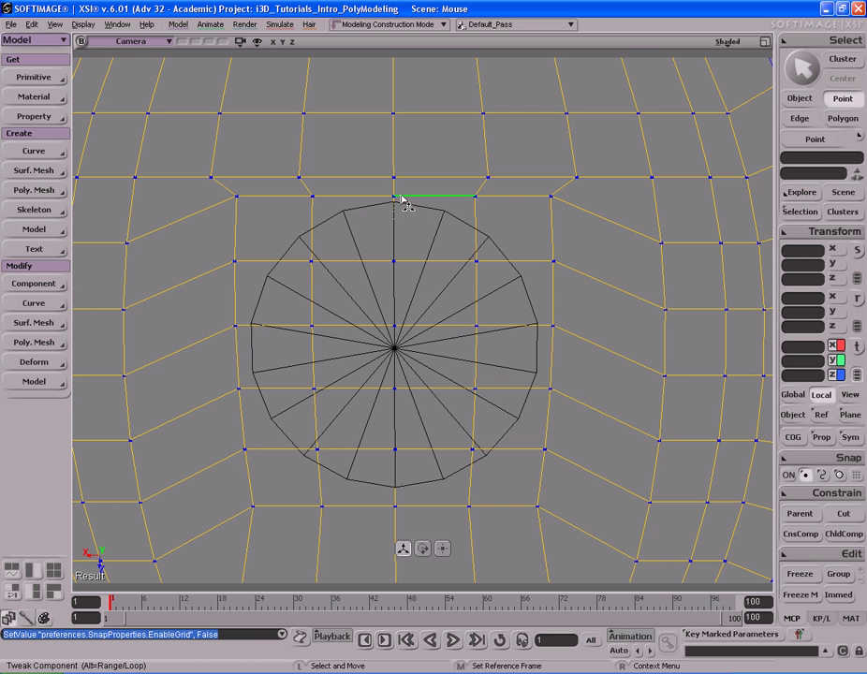
- Snap the boundary points of the body's underside patch onto the disc's rim vertices to form a circle
left_click_drag(395, 199, 395, 205)
left_click_drag(476, 198, 446, 211)
left_click_drag(549, 203, 499, 236)
left_click_drag(552, 259, 524, 277)
left_click_drag(555, 323, 540, 326)
left_click_drag(550, 389, 538, 375)
left_click_drag(546, 449, 520, 422)
left_click_drag(537, 509, 396, 487)
left_click_drag(319, 508, 345, 481)
left_click_drag(253, 507, 302, 463)
left_click_drag(243, 453, 254, 374)
left_click_drag(234, 330, 252, 327)
left_click_drag(236, 269, 272, 281)
left_click_drag(238, 200, 357, 220)
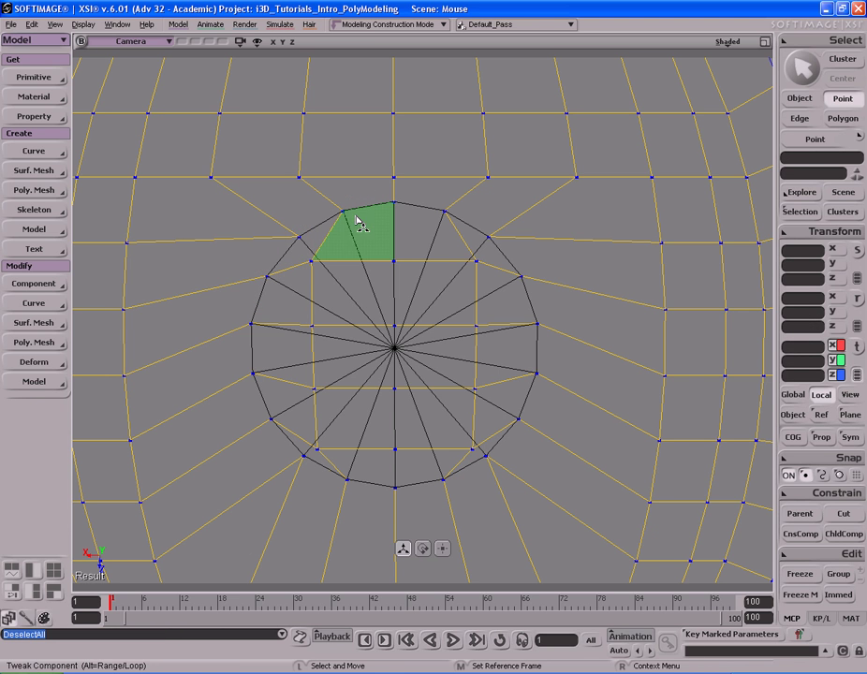
- Select the extracted template disc on the underside and delete it
key("space")
key("s")
right_click_drag(474, 306, 467, 340)
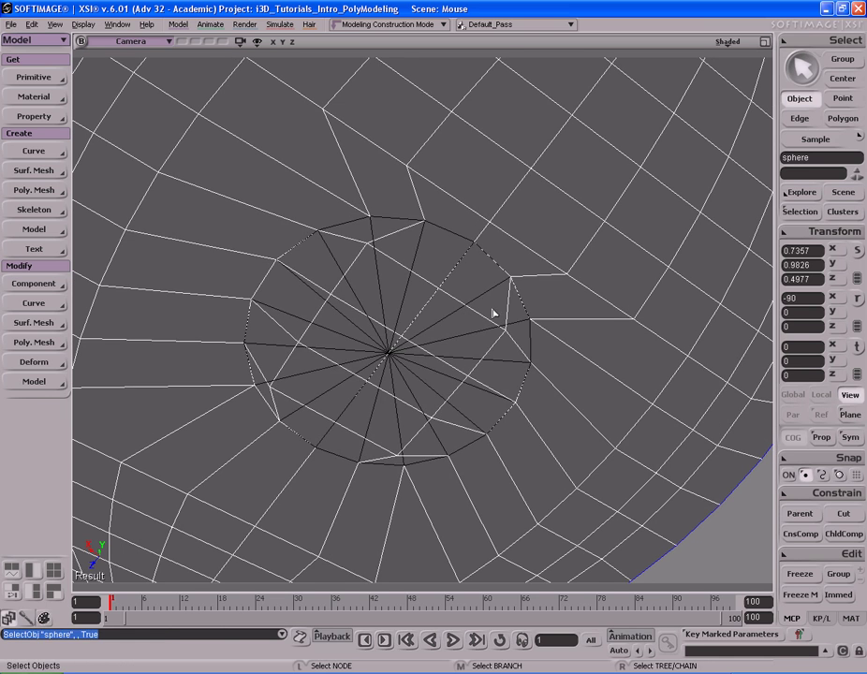
left_click_drag(494, 277, 562, 335)
left_click(568, 346, "ctrl")
key("s")
middle_click_drag(472, 350, 442, 337)
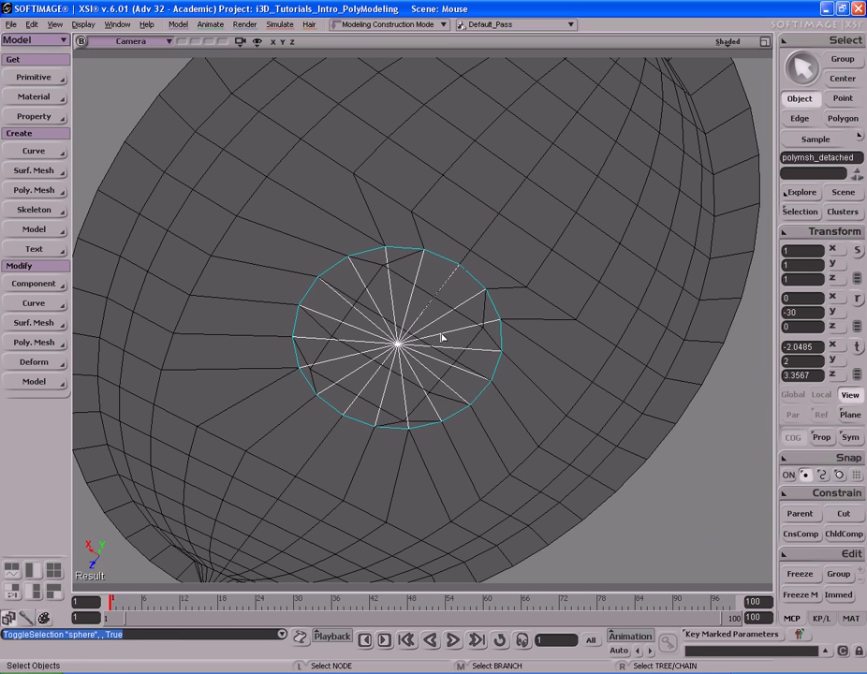
key("Delete")
- Select the edges adjacent to the body's circular patch polygons and mark them as hard edges
left_click_drag(435, 336, 467, 371)
key("s")
mouse_move(469, 372)
right_mouse_down()
mouse_move(465, 359)
mouse_move(455, 374)
mouse_move(474, 360)
mouse_move(466, 348)
right_mouse_up()
key("u")
key("s")
middle_click_drag(465, 348, 415, 343)
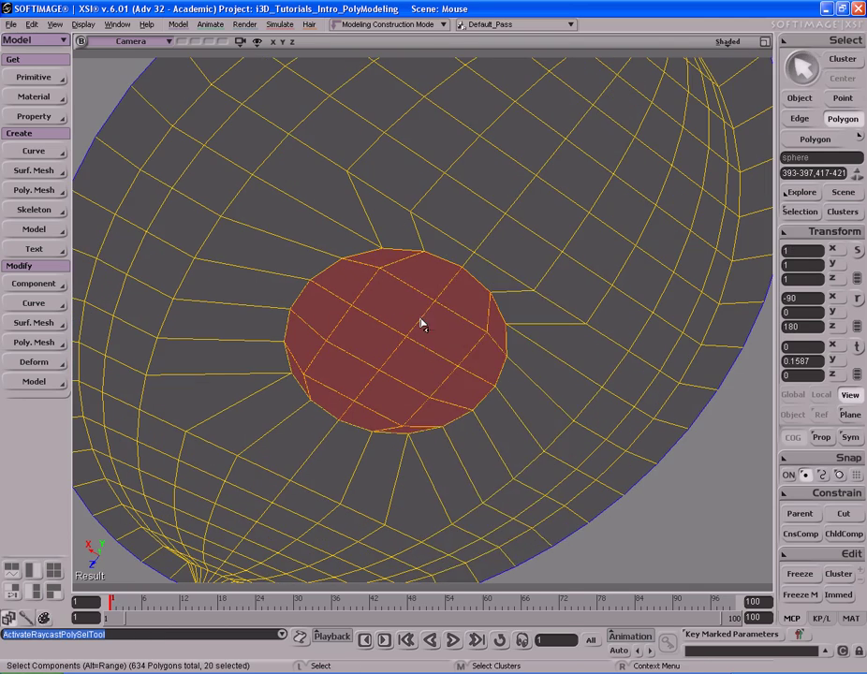
right_click(423, 254)
mouse_move(524, 388)
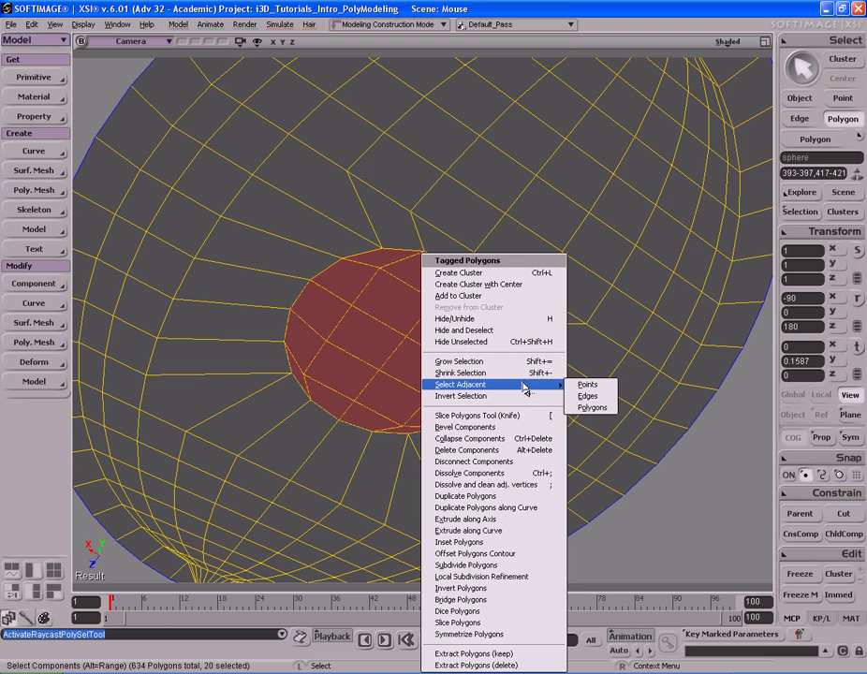
left_click(587, 397)
right_click(430, 298)
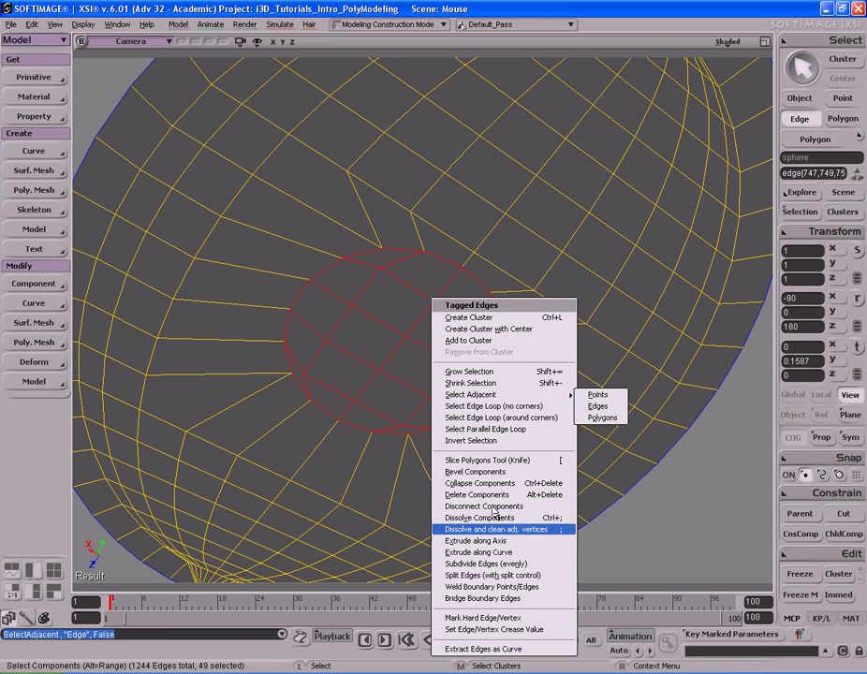
left_click(507, 615)
left_click(319, 127)
- Reselect the mouse body and return to its selected circular patch polygons
key("space")
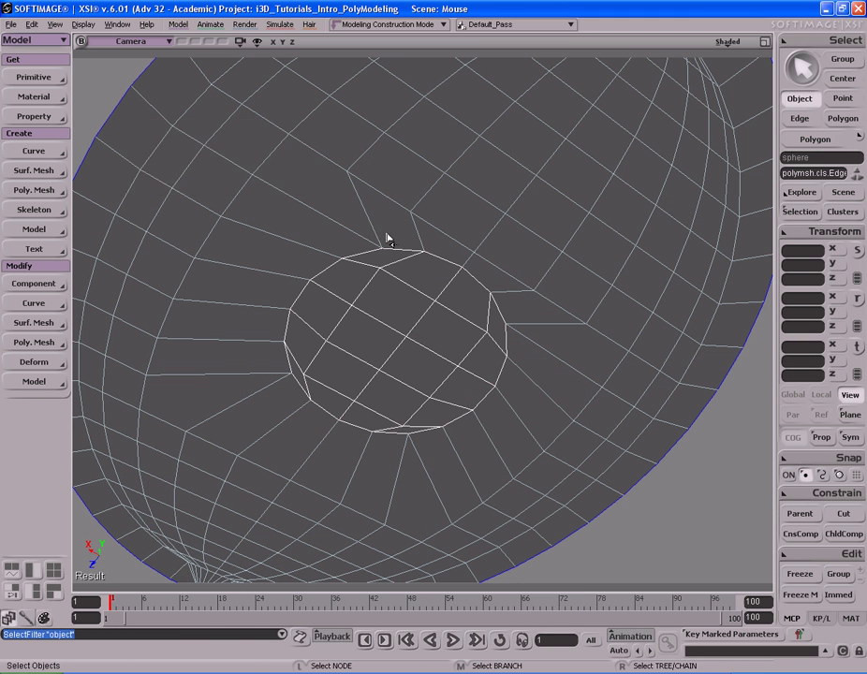
left_click(412, 330)
key("u")
key("s")
- Examine the hard-edged circular patch on the underside from several angles
right_click_drag(410, 325, 437, 304)
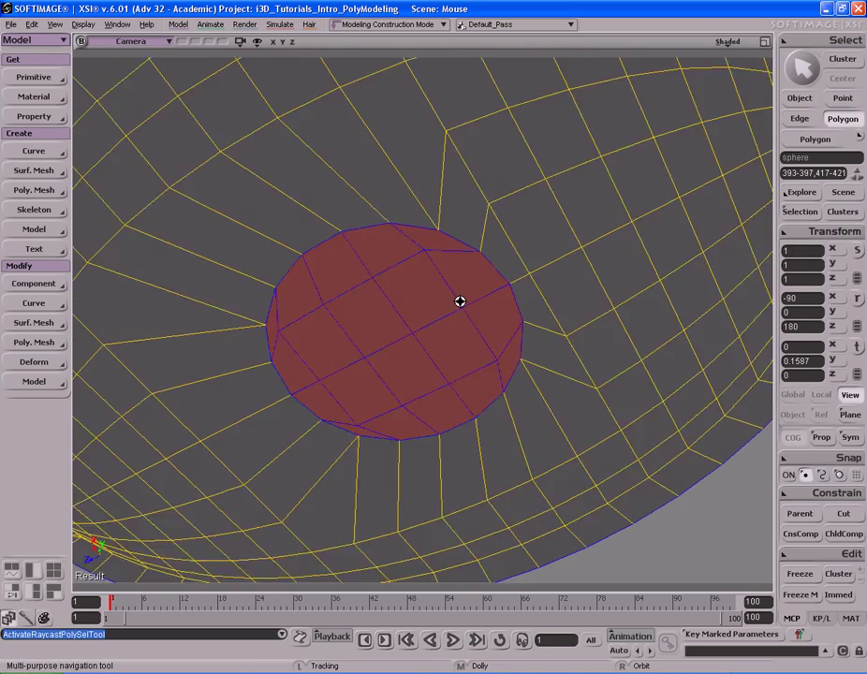
middle_click_drag(437, 303, 406, 292)
mouse_move(407, 292)
right_mouse_down()
mouse_move(426, 277)
mouse_move(416, 279)
right_mouse_up()
middle_click_drag(416, 279, 339, 288)
right_click_drag(473, 283, 459, 285)
middle_click_drag(312, 291, 439, 284)
right_click_drag(438, 285, 545, 290)
middle_click_drag(545, 290, 476, 296)
right_click_drag(475, 296, 524, 278)
middle_click_drag(525, 278, 440, 273)
right_click_drag(441, 274, 477, 270)
- Extrude the circular patch polygons and, with COG transformation enabled, raise them along global Y to about 0.043
key("space")
key("x")
key("v")
key("s")
right_click_drag(484, 240, 571, 284)
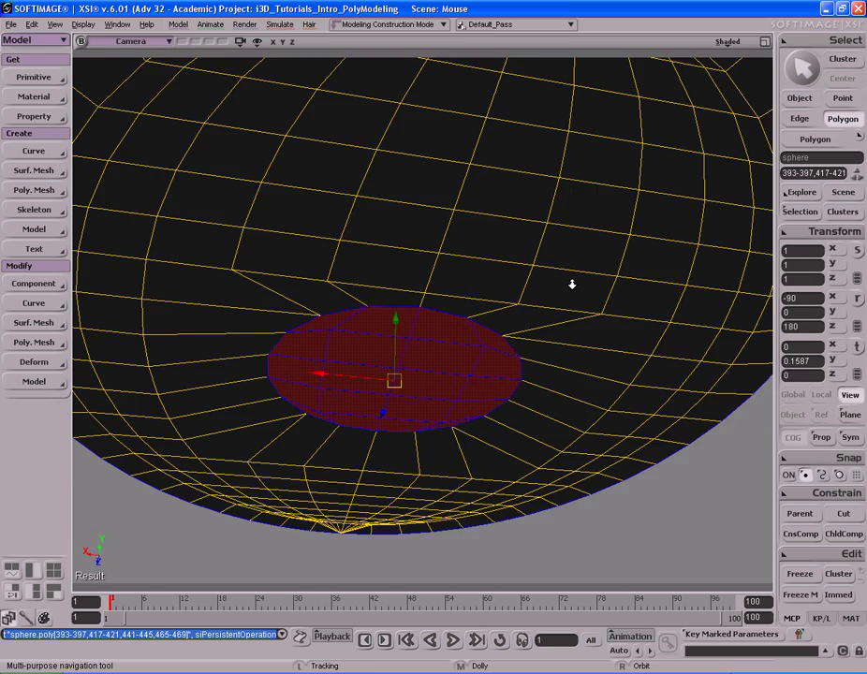
middle_click_drag(571, 284, 482, 286)
right_click(439, 310)
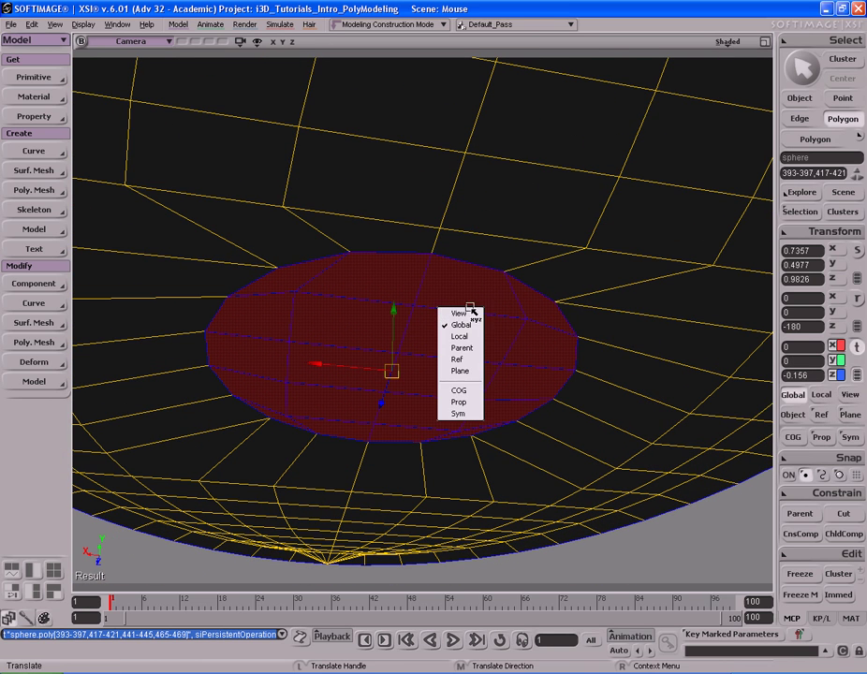
left_click(473, 390)
left_click_drag(394, 319, 394, 317)
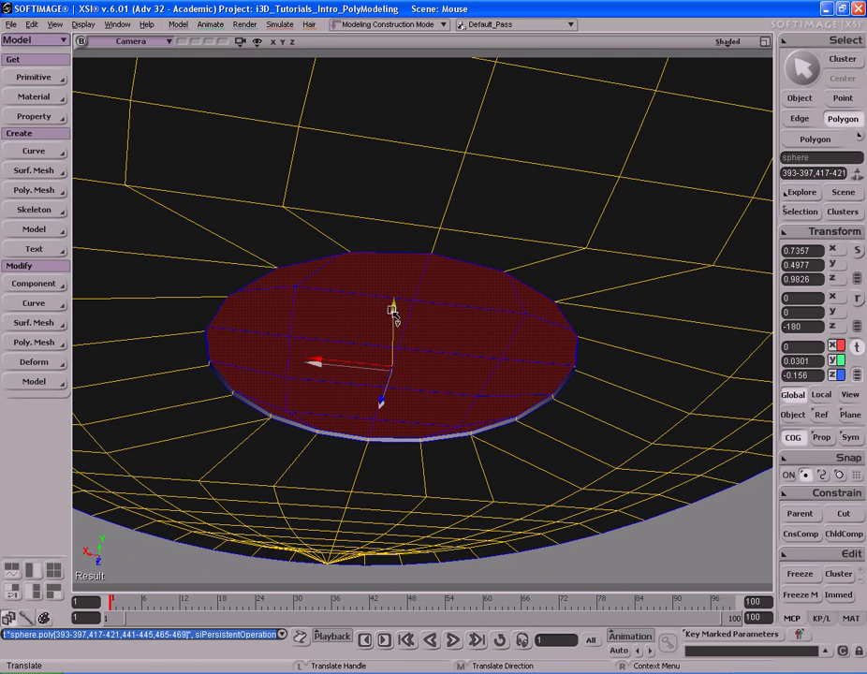
- Extrude the circular polygons again and scale them inward to about 0.76, then slightly smaller, to form a flat ring
key("x")
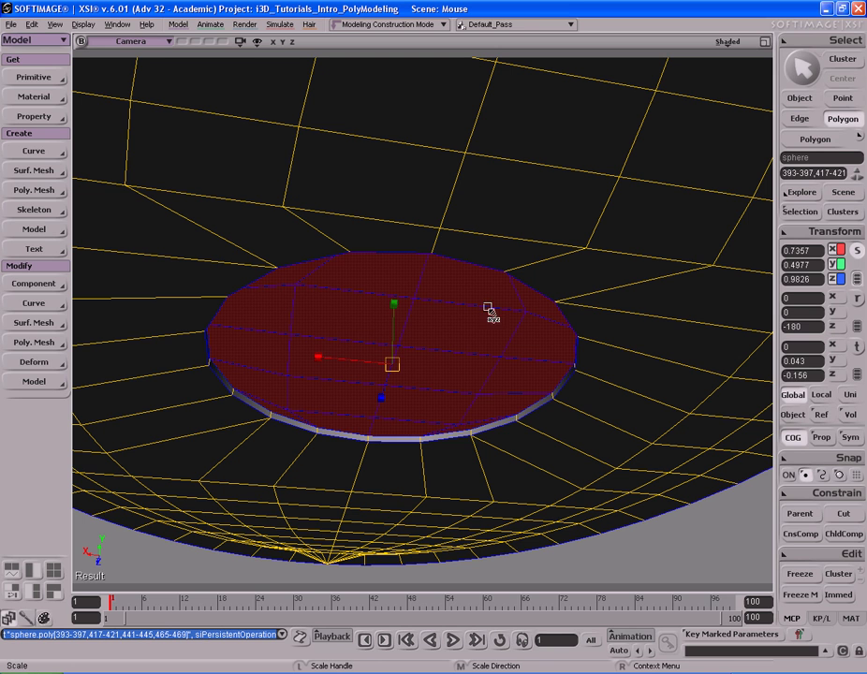
left_click_drag(531, 283, 508, 288)
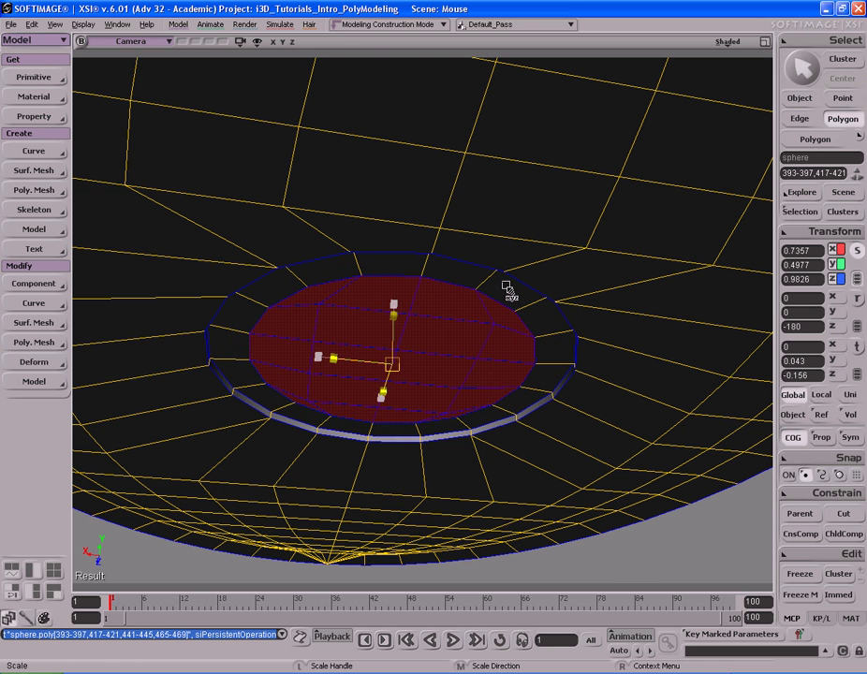
key("s")
right_click_drag(501, 282, 441, 228)
key("x")
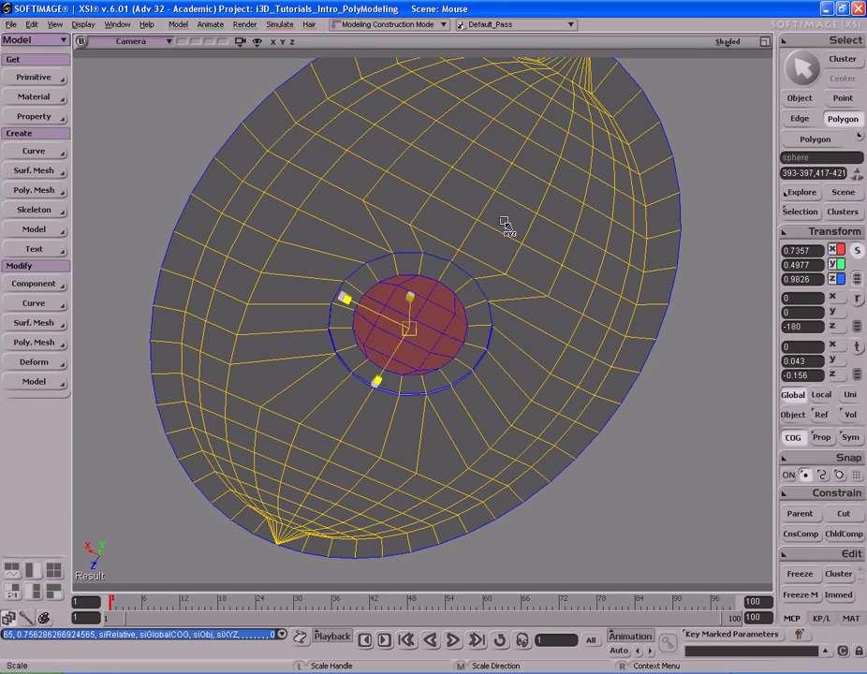
left_click_drag(507, 222, 508, 222)
- Extrude the inner circular polygons and raise them slightly along Y to about 0.08, forming a second shallow step
key("s")
right_click_drag(526, 214, 517, 233)
middle_click_drag(517, 232, 463, 240)
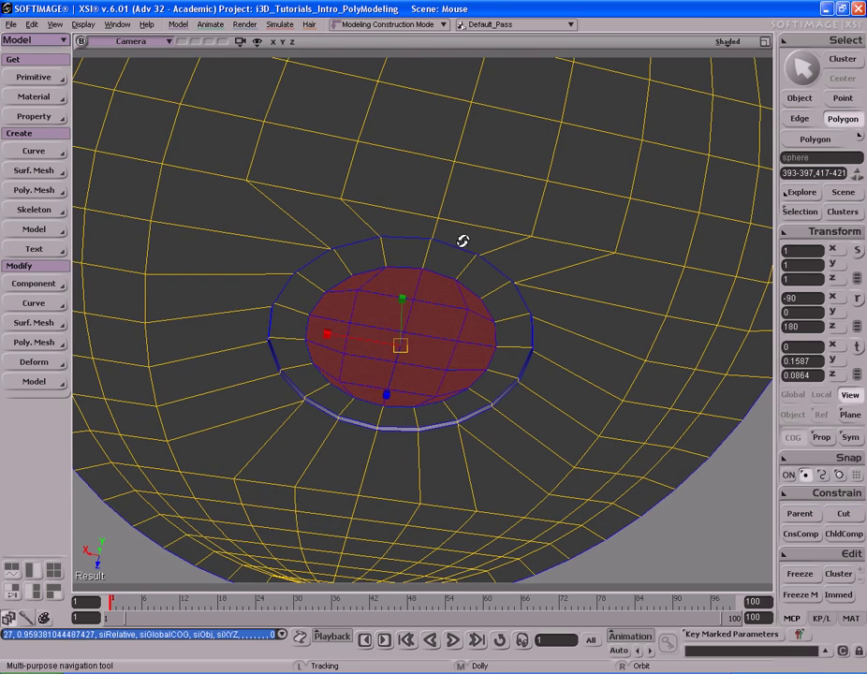
key("s")
right_click_drag(541, 225, 461, 238)
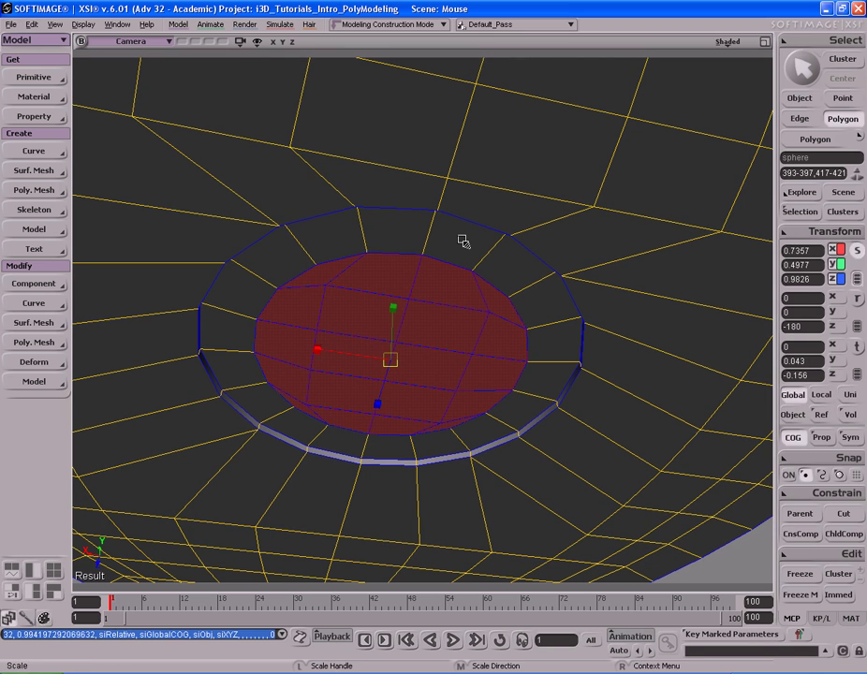
key("v")
left_click_drag(397, 322, 398, 318)
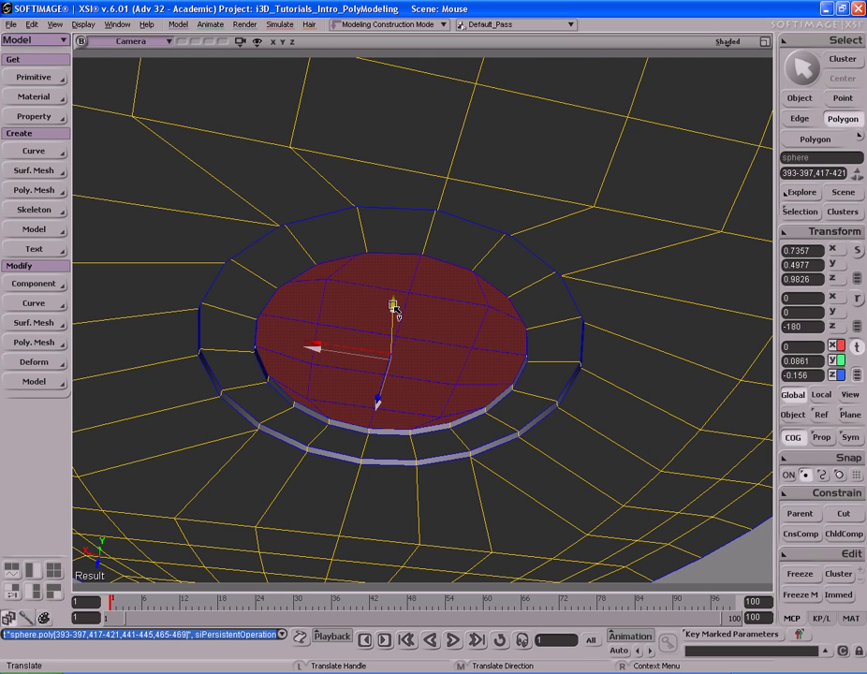
- Extrude the inner polygons again and, in wireframe display, scale them outward past the outer ring
key("c")
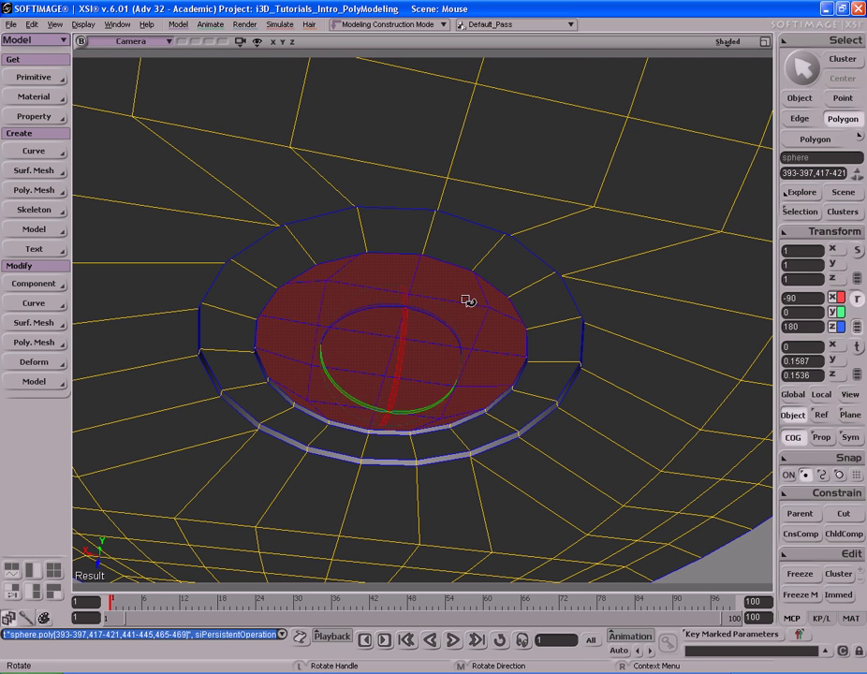
key("x")
middle_click(735, 46)
left_click_drag(504, 217, 580, 218)
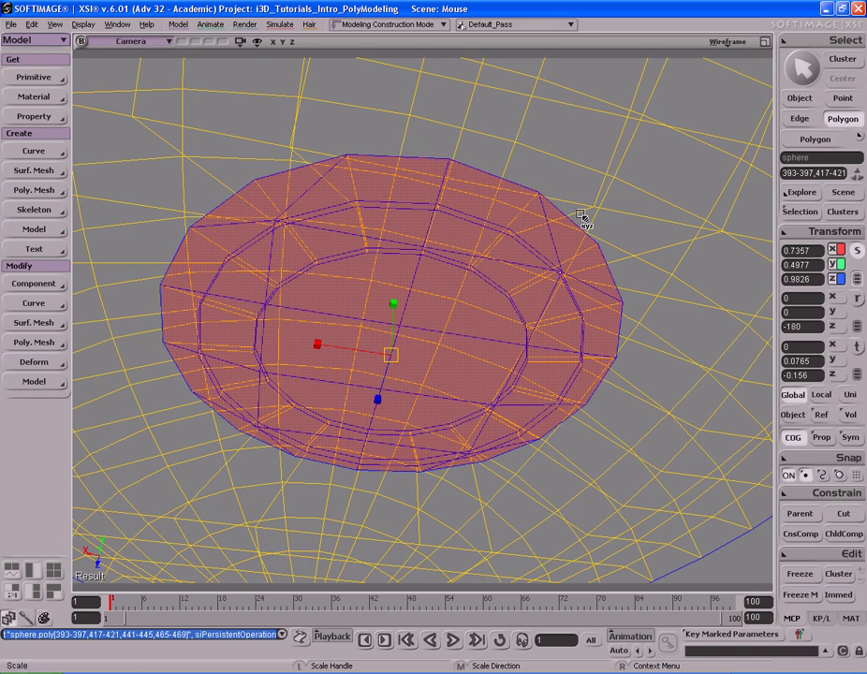
- Raise the extruded circular polygons along global Y to about 1.21 to form the deep well inside the mouse body
key("v")
middle_click_drag(493, 335, 496, 261)
key("s")
right_click_drag(499, 192, 449, 256)
key("v")
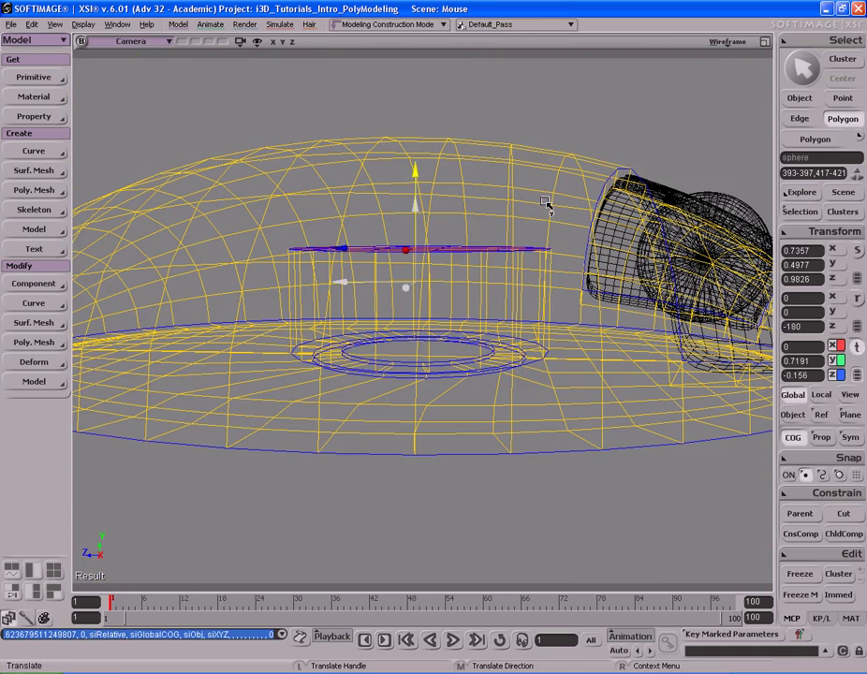
key("s")
right_click_drag(545, 184, 474, 219)
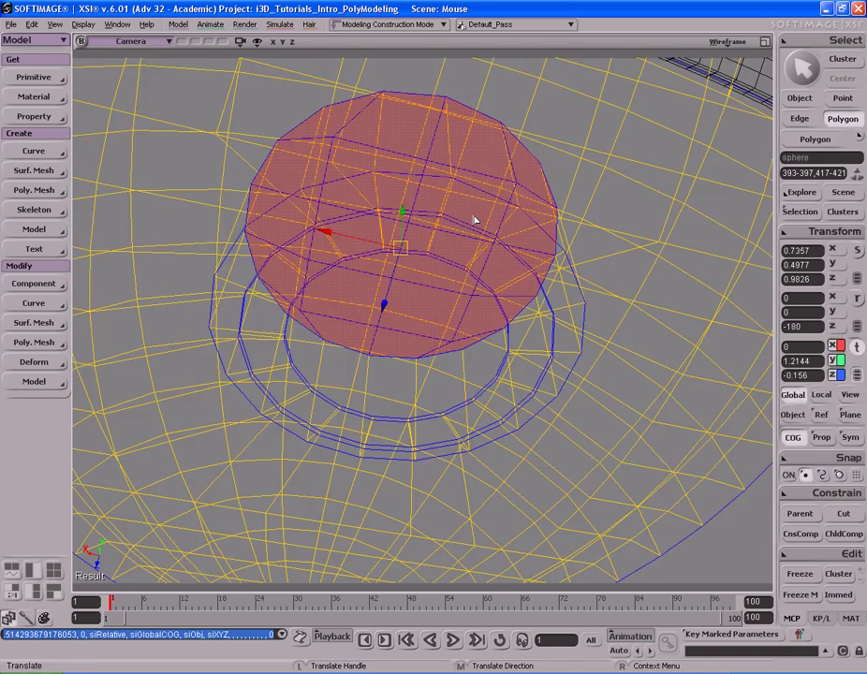
- Return the view to shaded display, deselect the body and inspect the circular well from underneath
key("space")
key("s")
middle_click_drag(474, 219, 426, 255)
right_click_drag(426, 256, 256, 294)
key("d")
key("s")
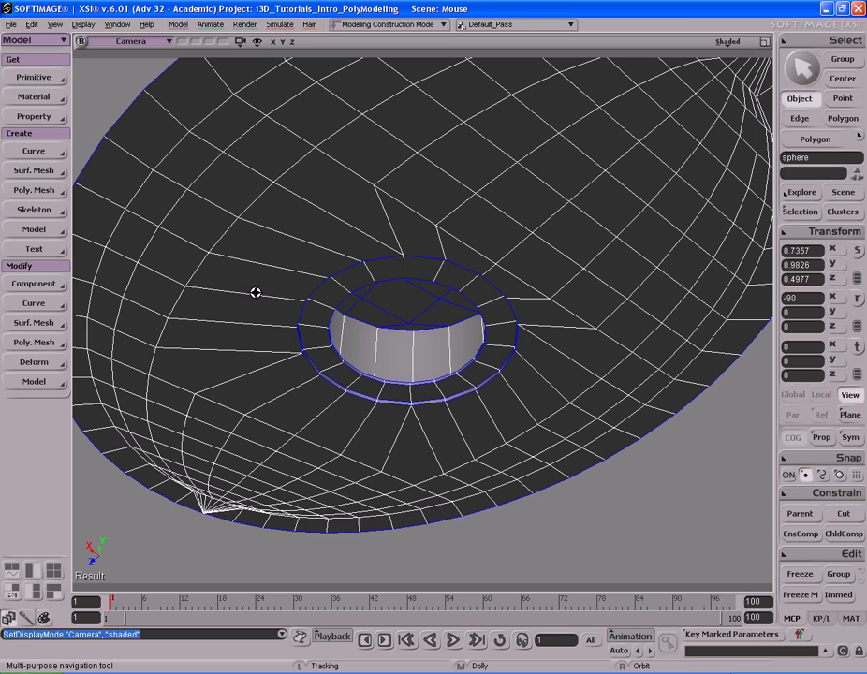
middle_click_drag(256, 293, 354, 290)
left_click_drag(354, 290, 346, 301)
key("space")
left_click(533, 430)
key("s")
right_click_drag(418, 401, 344, 358)
key("space")
- Create a polygon mesh sphere with 48 subdivisions in both U and V
left_click(34, 76)
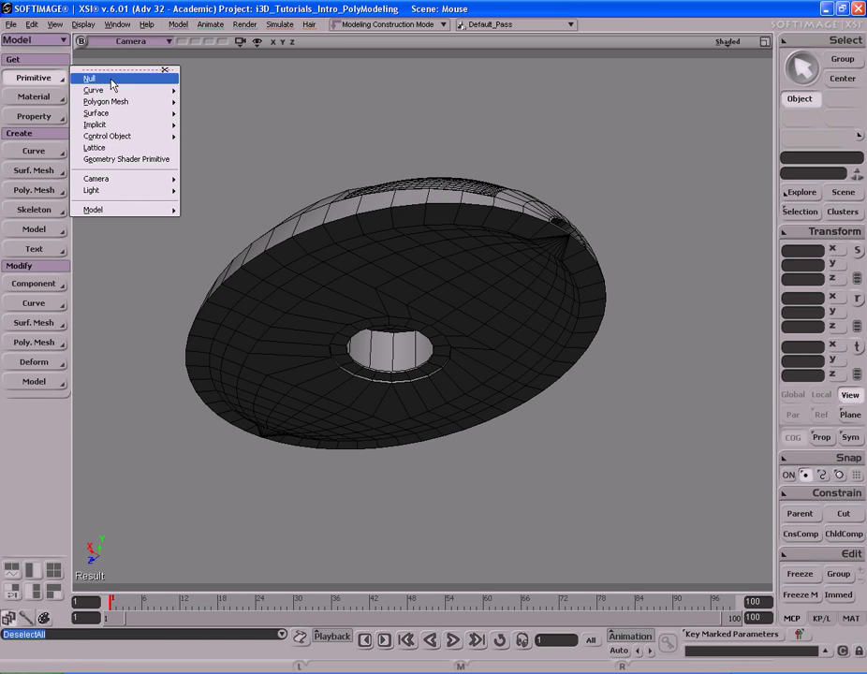
mouse_move(106, 101)
left_click(232, 161)
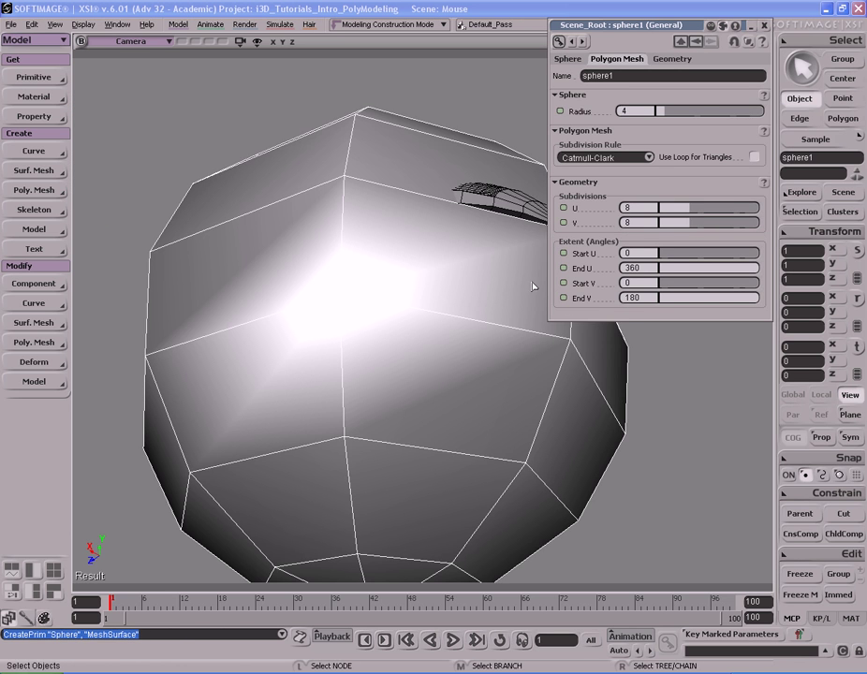
left_click_drag(687, 214, 769, 210)
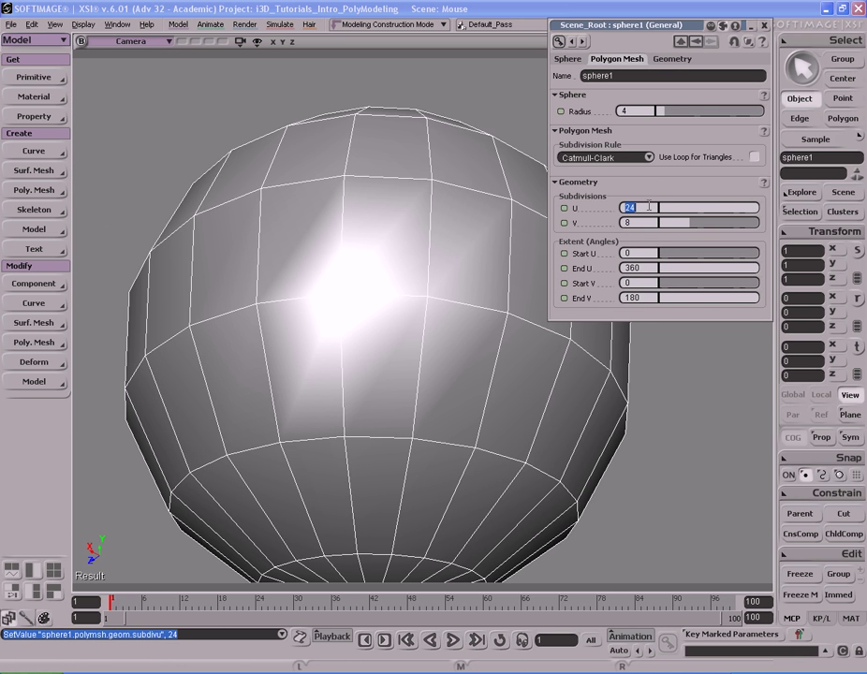
type("48")
key("Tab")
type("48")
key("Return")
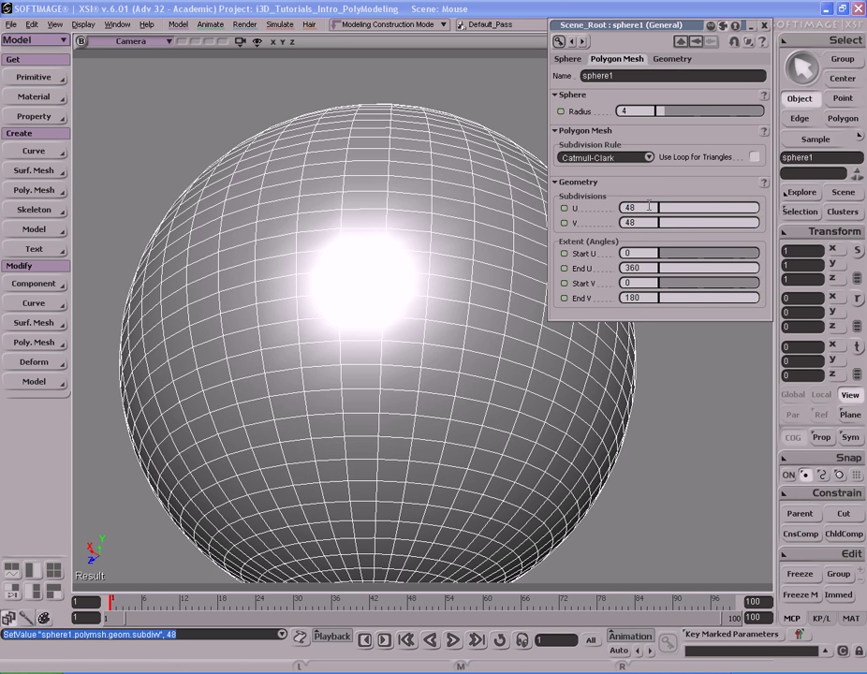
left_click(765, 29)
- Scale the new sphere uniformly down to about 0.1 so it is smaller than the underside well
key("s")
middle_click_drag(312, 285, 470, 251)
key("x")
mouse_move(492, 242)
left_mouse_down()
mouse_move(542, 227)
mouse_move(493, 190)
mouse_move(502, 240)
left_mouse_up()
key("f")
key("s")
right_click_drag(580, 285, 571, 257)
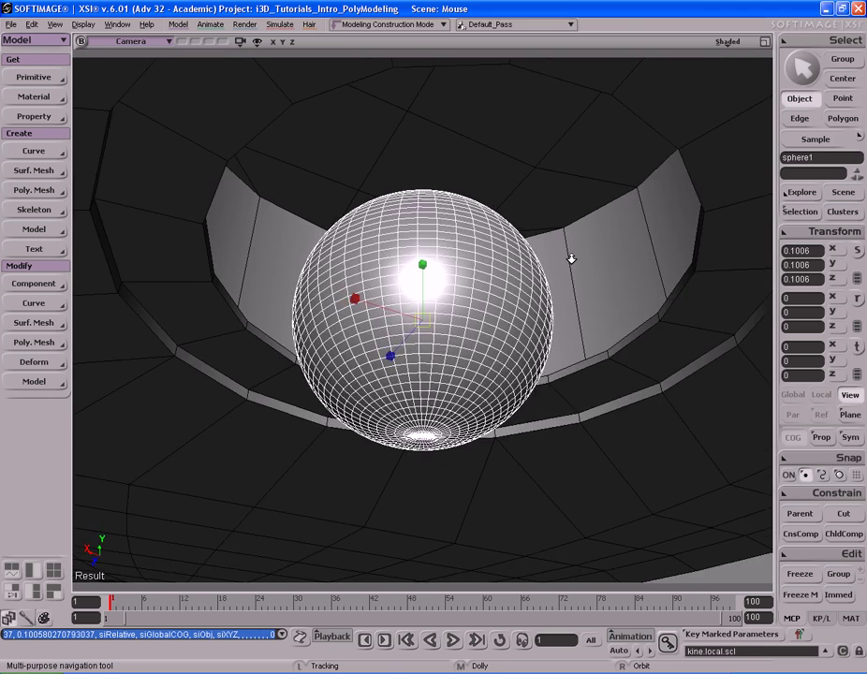
left_click_drag(484, 225, 450, 267)
middle_click_drag(449, 267, 525, 267)
right_click_drag(525, 267, 541, 267)
key("x")
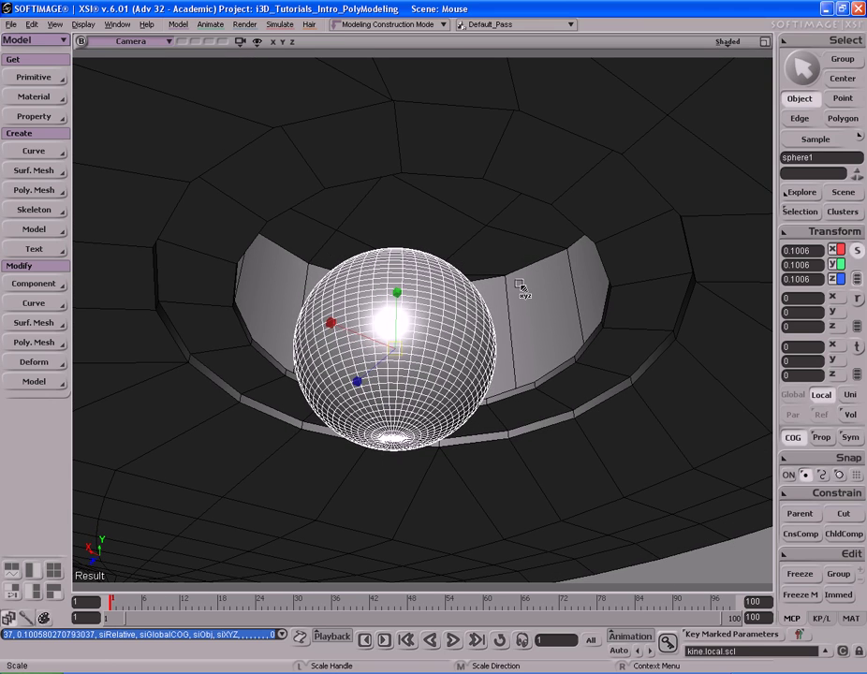
- Set the small sphere's X rotation to 90 degrees and undo the accidental extra rotation
key("c")
key("s")
right_click_drag(437, 306, 486, 358)
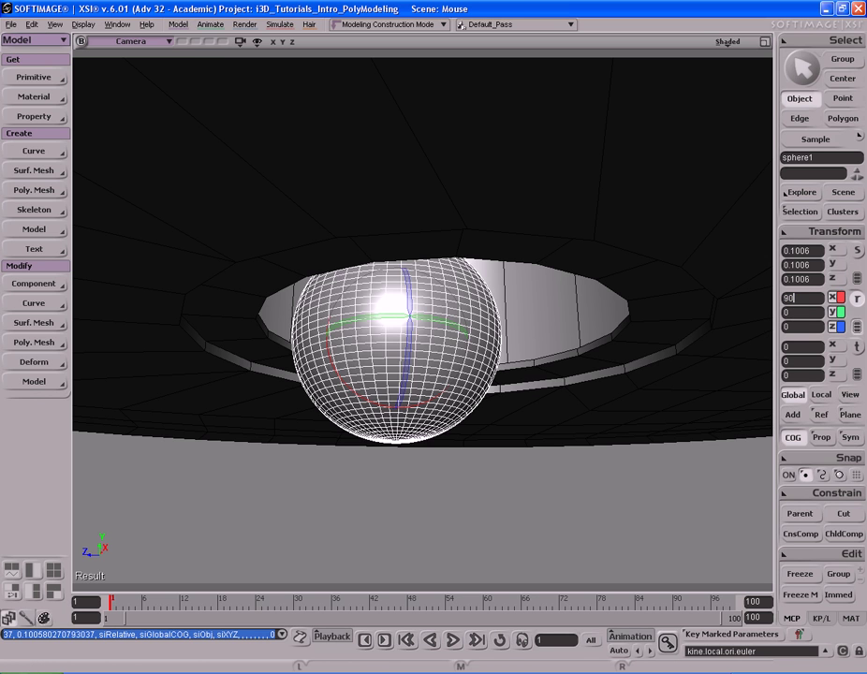
type("90")
key("Return")
left_click(531, 333)
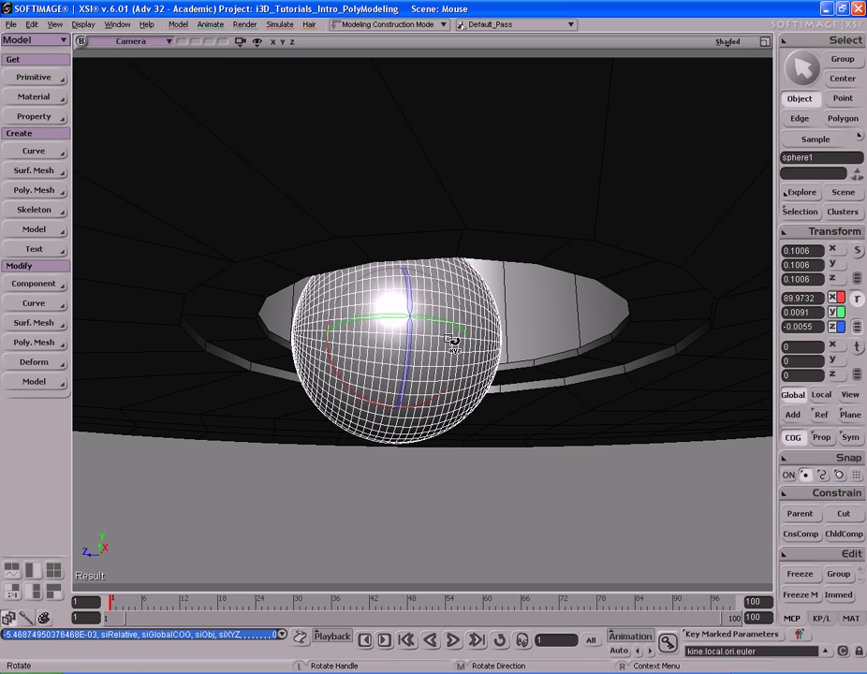
key("space")
key("v")
key("c")
key("s")
right_click_drag(465, 342, 500, 317)
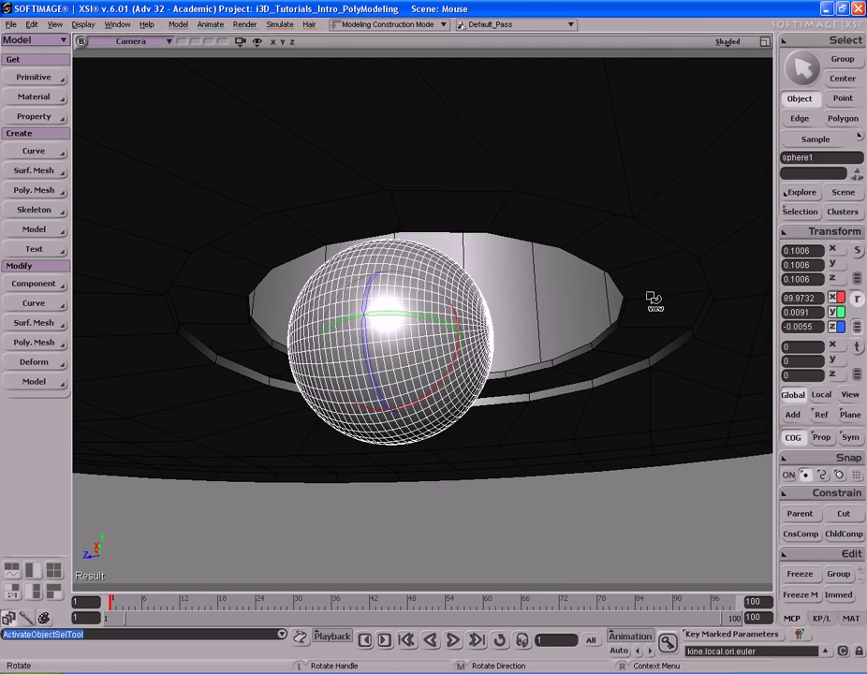
key("ctrl+z")
right_click_drag(633, 296, 622, 220)
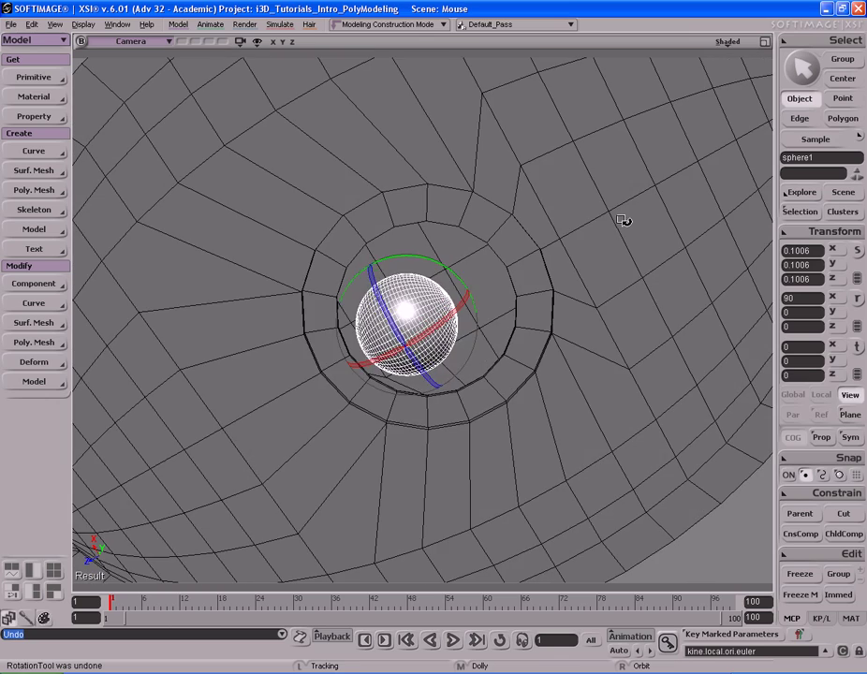
- Move the small sphere out of the well to one side of the recess
key("v")
left_click_drag(549, 178, 531, 313)
key("s")
right_click_drag(531, 312, 575, 289)
right_click_drag(440, 300, 510, 306)
- Subdivide the central edge of the well's end face into 2 segments and select its new midpoint
key("space")
left_click(494, 254)
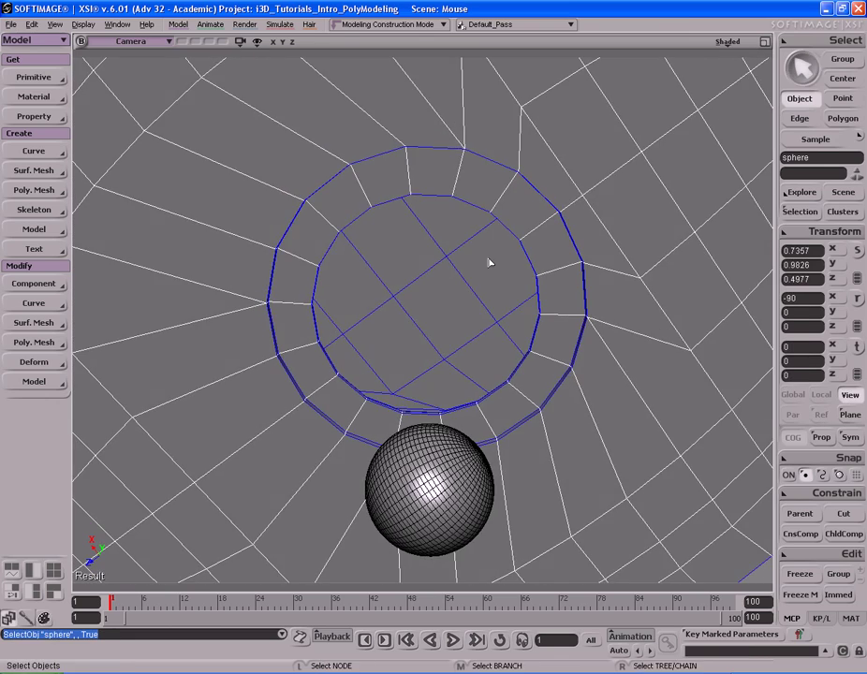
key("u")
left_click(489, 263)
key("s")
mouse_move(488, 262)
right_mouse_down()
mouse_move(496, 209)
mouse_move(493, 265)
mouse_move(458, 220)
mouse_move(522, 200)
mouse_move(499, 278)
right_mouse_up()
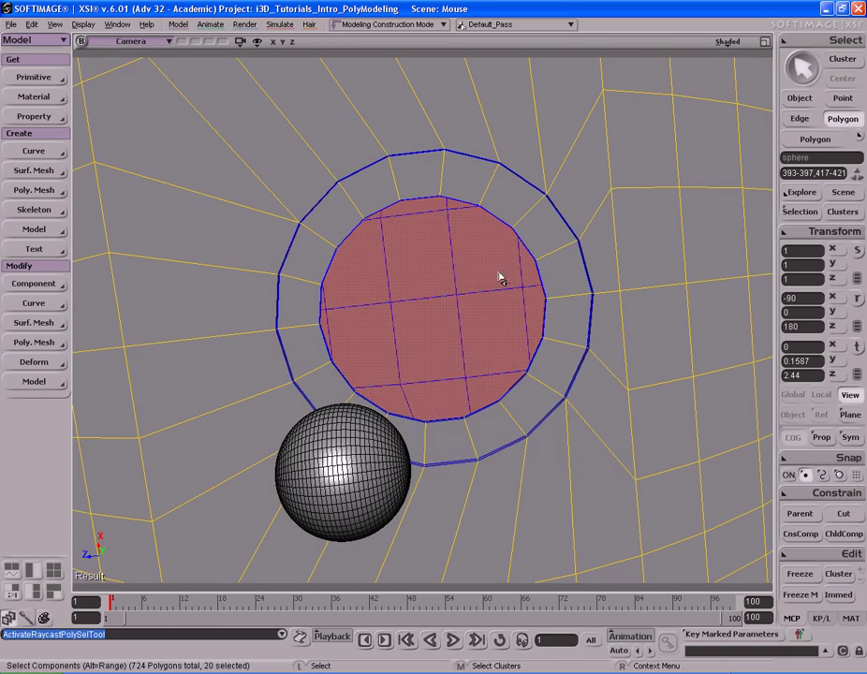
key("e")
left_click(432, 288)
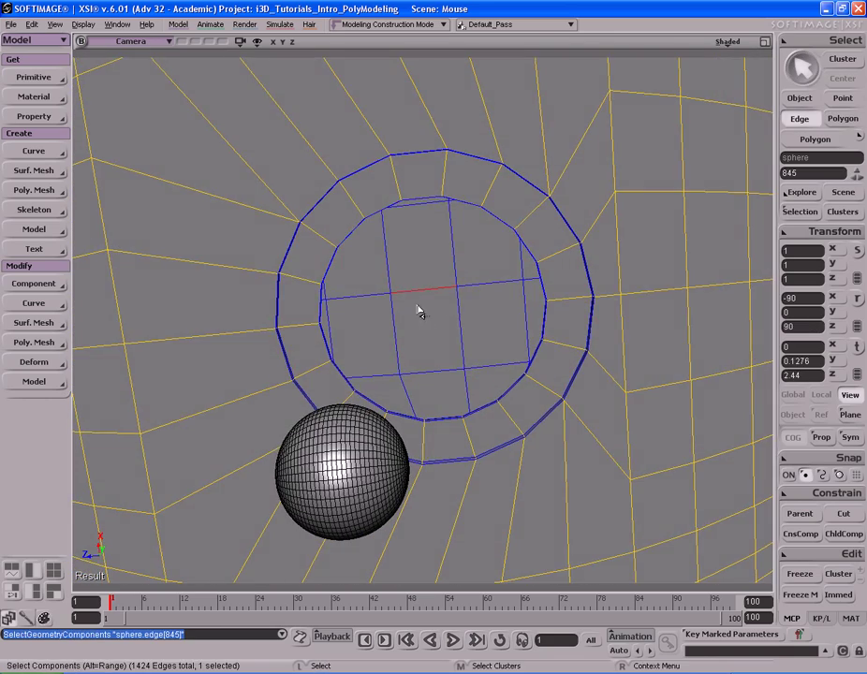
key("shift+d")
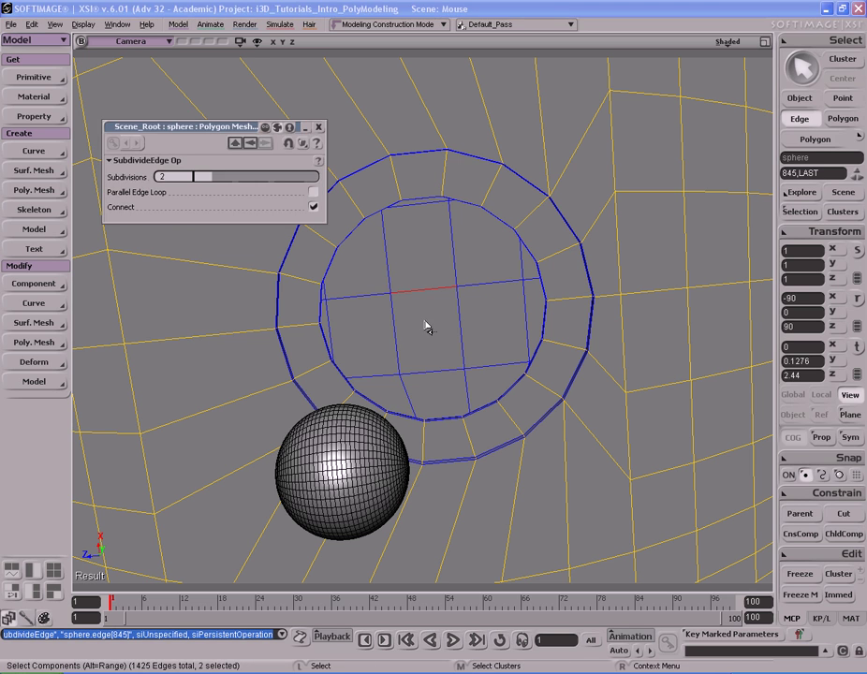
left_click(319, 127)
key("t")
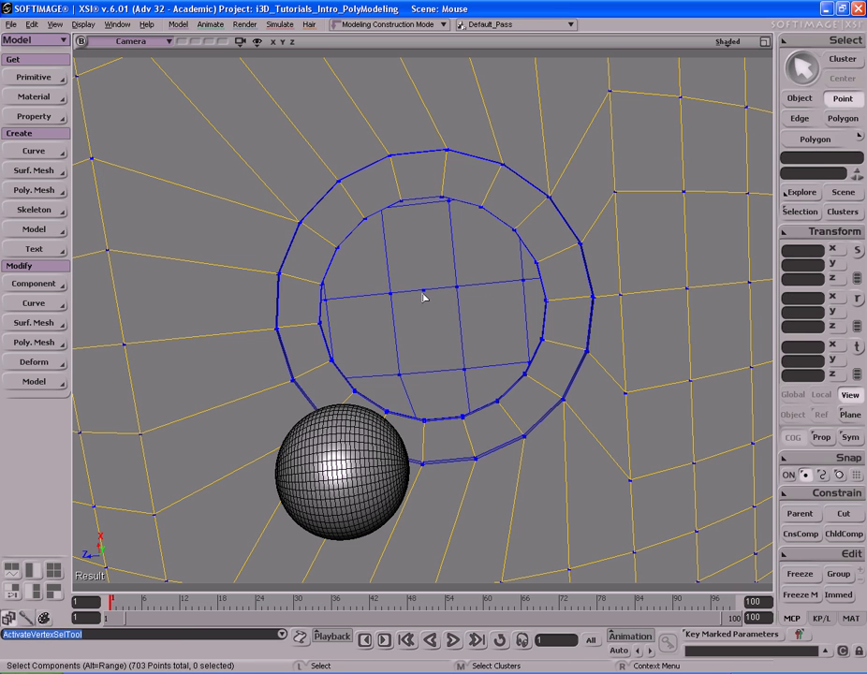
left_click(423, 293)
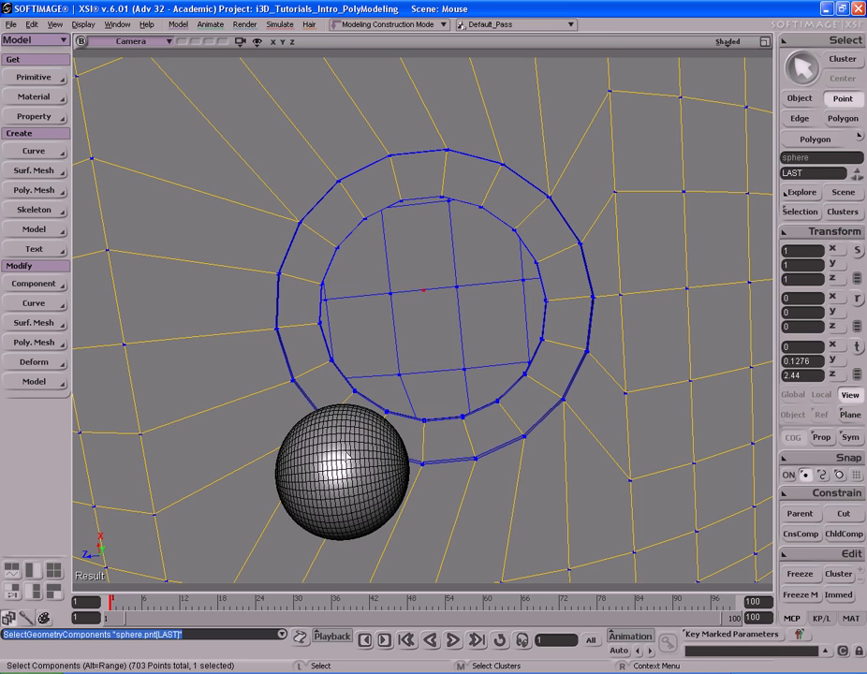
- Select the small sphere and snap it onto the midpoint of the well's central edge
key("space")
left_click(365, 454)
key("s")
right_click_drag(412, 372, 432, 372)
left_click_drag(432, 372, 431, 365)
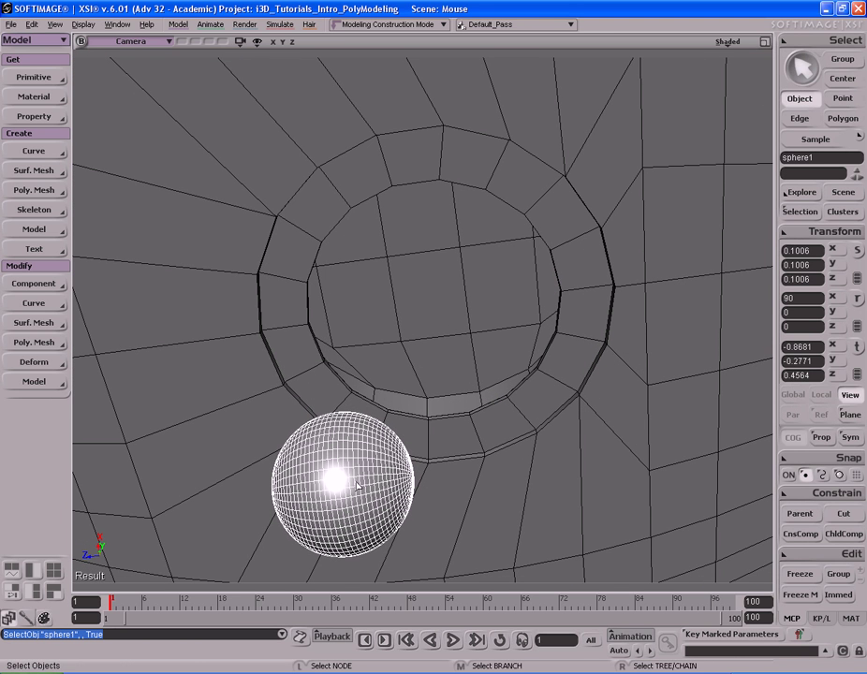
key("v")
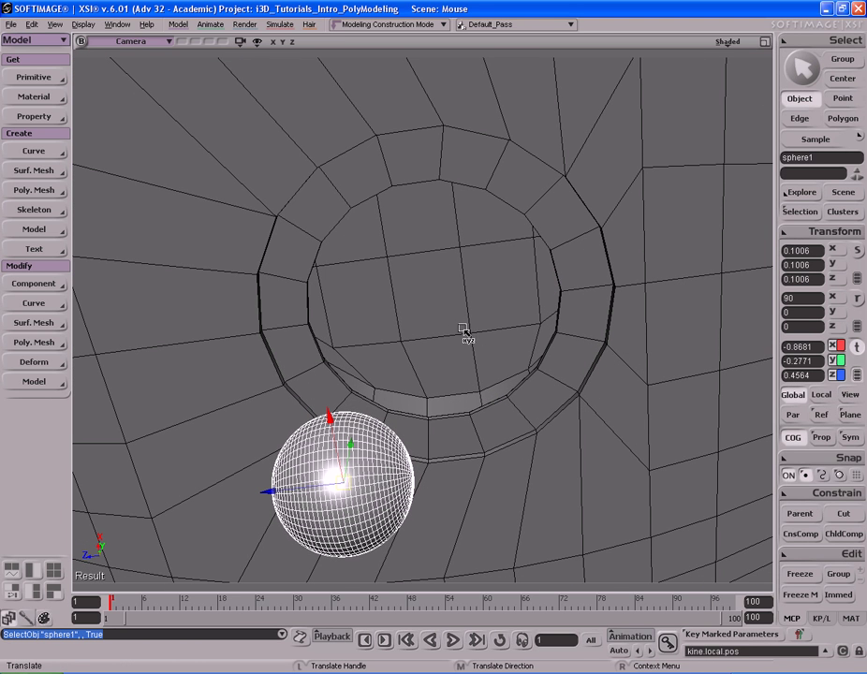
left_click_drag(431, 272, 434, 208)
- Scale the small sphere uniformly up to about 0.216
key("s")
right_click_drag(434, 209, 522, 290)
key("x")
left_click_drag(522, 290, 635, 343)
right_click_drag(586, 279, 578, 311)
- Lower the sphere in the well to about 0.69 on global Y and scale it uniformly to about 0.226
key("v")
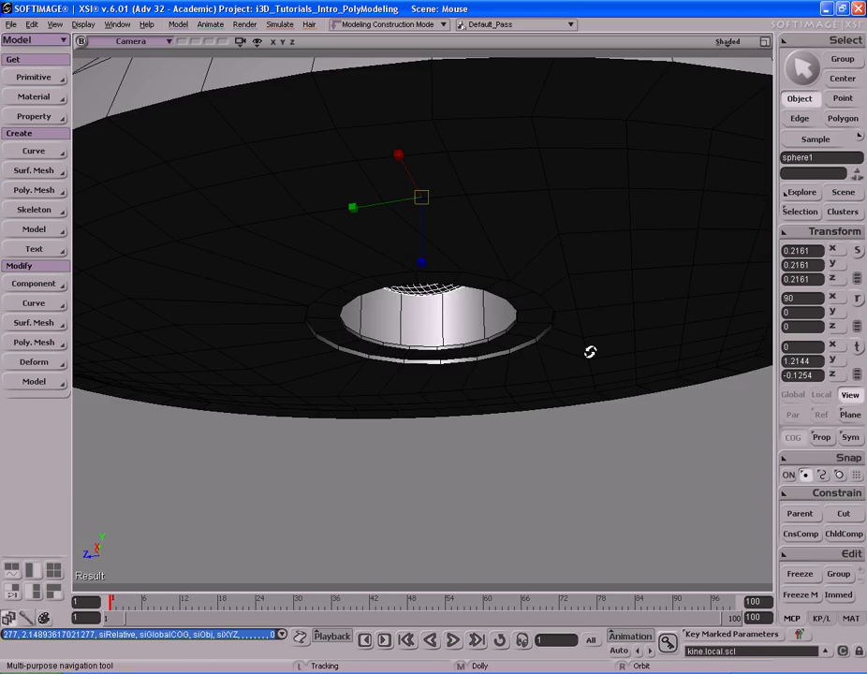
middle_click_drag(555, 200, 556, 260)
key("s")
right_click_drag(555, 261, 463, 219)
right_click_drag(494, 226, 518, 248)
middle_click_drag(519, 248, 505, 271)
key("x")
right_click_drag(505, 272, 585, 296)
key("v")
key("s")
right_click_drag(581, 246, 551, 221)
middle_click_drag(551, 221, 494, 270)
right_click_drag(495, 270, 525, 345)
key("x")
key("s")
key("x")
- In the right wireframe view, move the sphere along Z to about -0.174 to centre it in the well
key("F12")
key("F12")
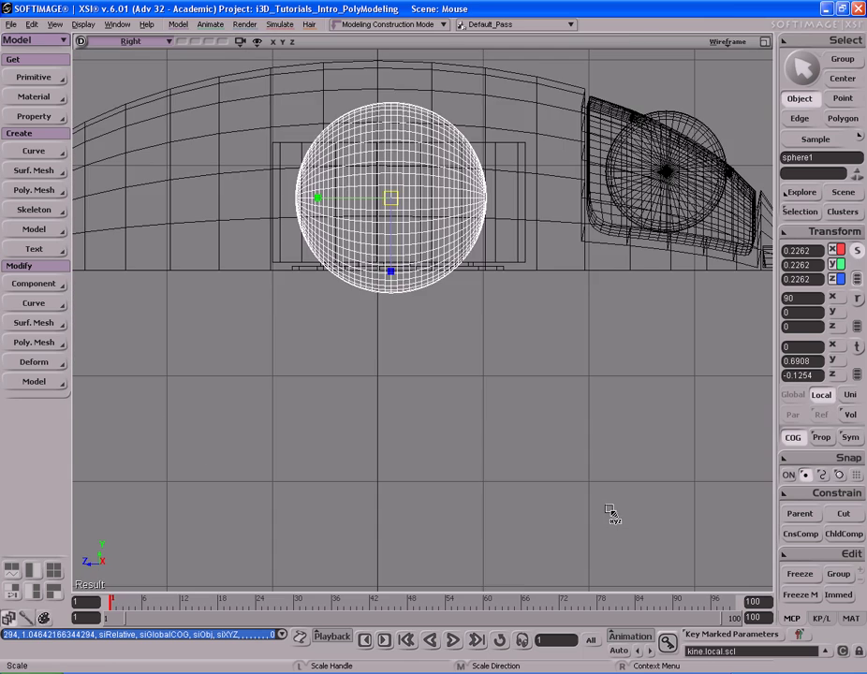
key("s")
left_click_drag(512, 292, 501, 377)
middle_click_drag(501, 377, 435, 368)
left_click_drag(424, 339, 457, 357)
middle_click_drag(369, 347, 418, 341)
key("x")
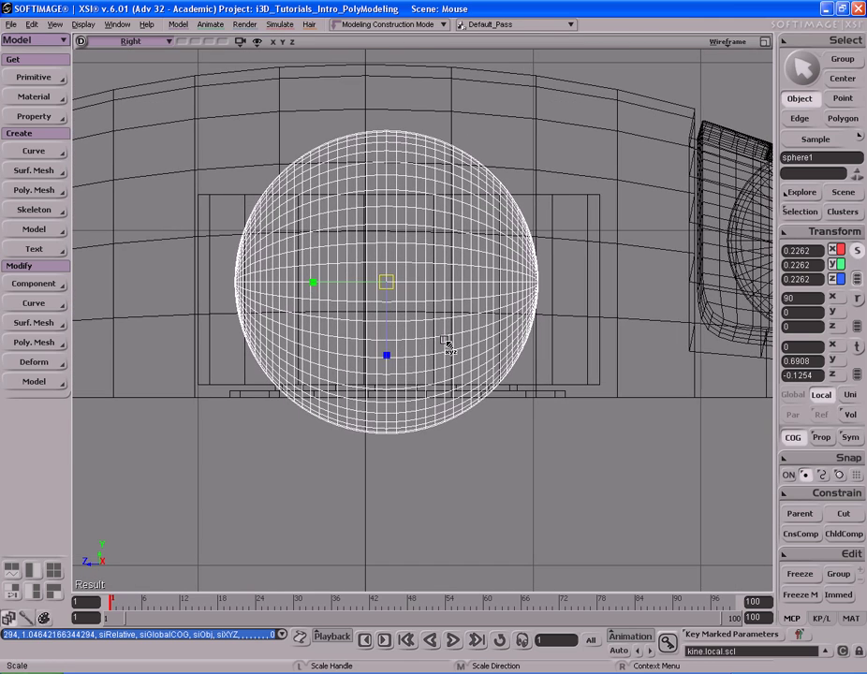
key("v")
middle_click_drag(465, 311, 472, 312)
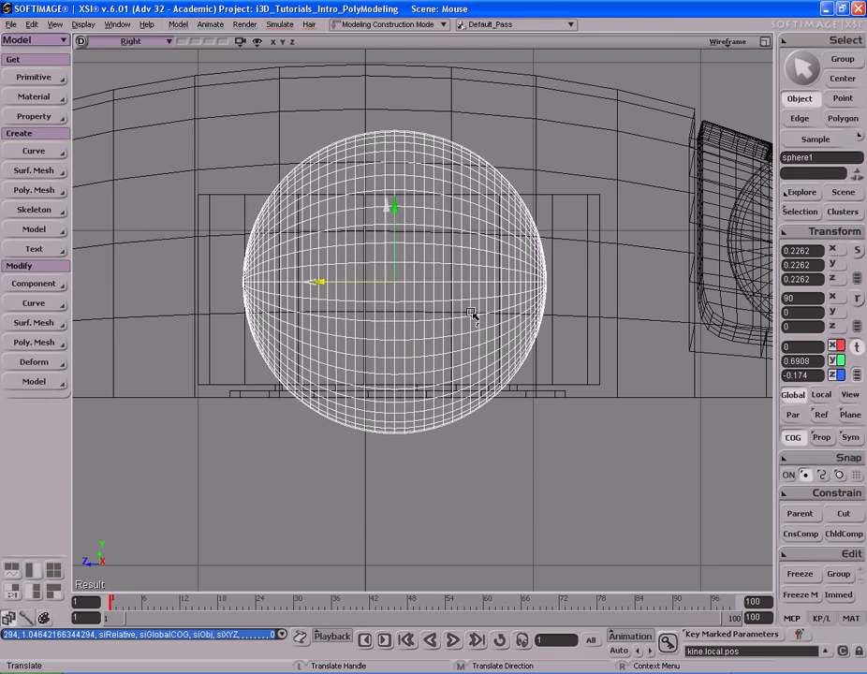
- Return to the camera view, review the model and select the mouse's dome body
key("F12")
key("F12")
key("s")
right_click_drag(563, 251, 431, 283)
key("space")
key("s")
key("space")
left_click(582, 186)
key("s")
key("space")
key("s")
left_click(429, 281)
key("s")
right_click_drag(484, 223, 424, 225)
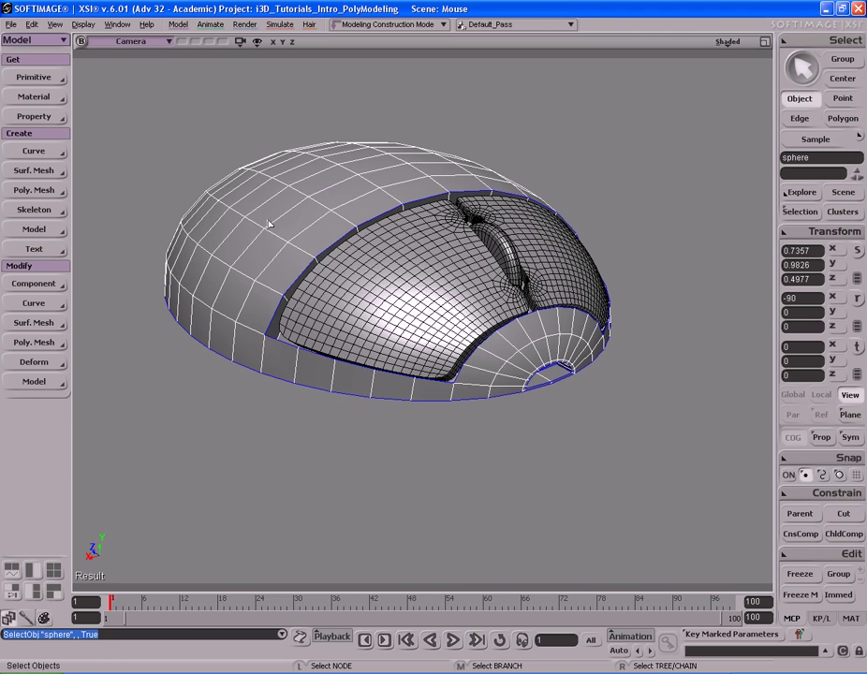
- Create a Catmull-Clark subdivision mesh from the dome body, hide its input and set the level to 2
left_click(48, 193)
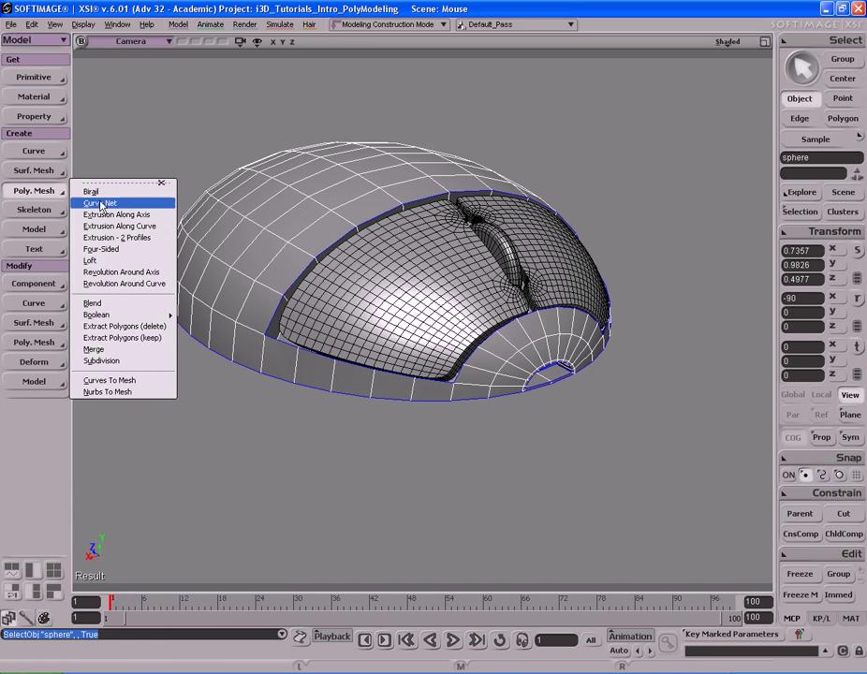
left_click(125, 364)
right_click_drag(408, 363, 441, 288)
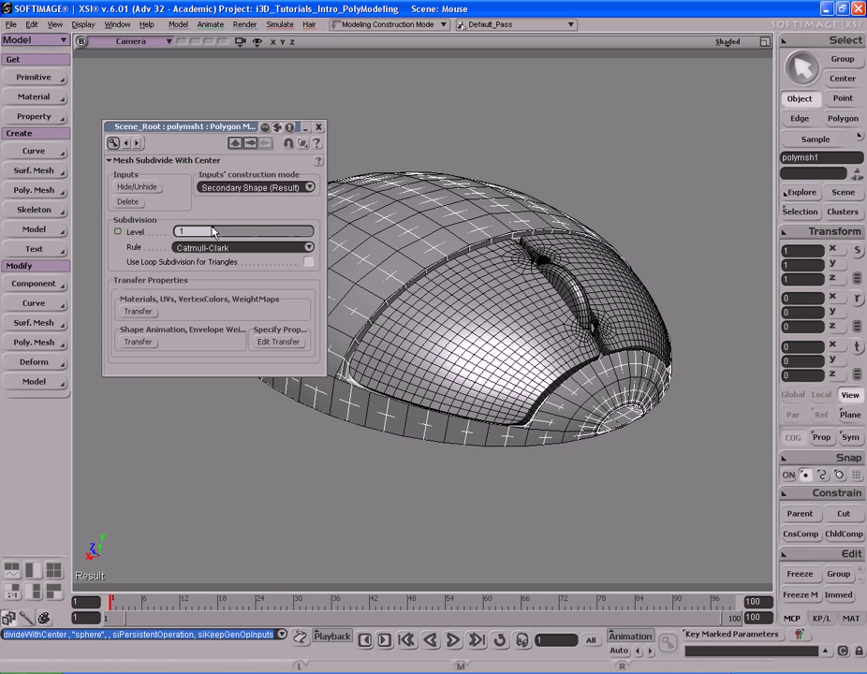
left_click(155, 189)
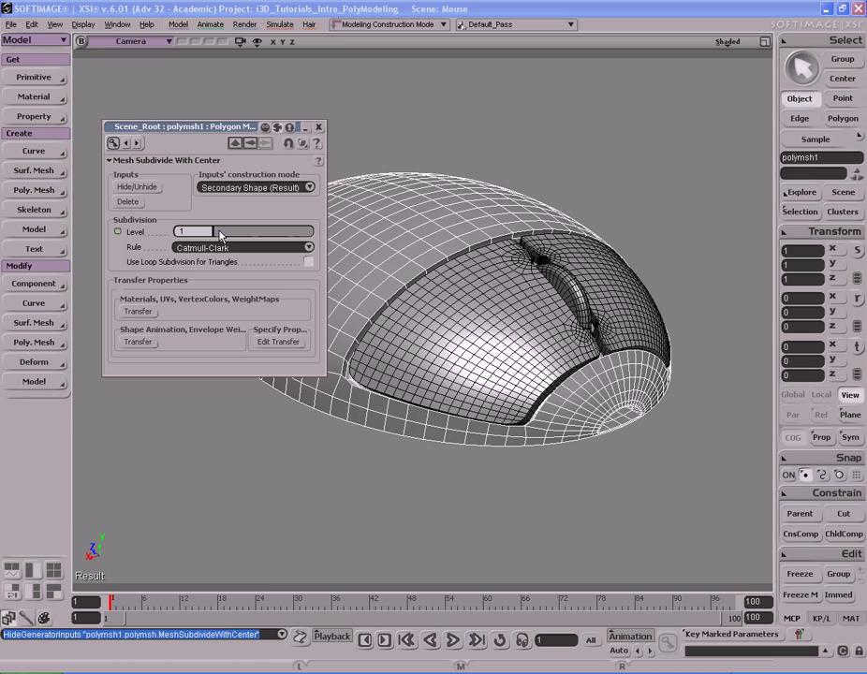
left_click_drag(233, 237, 238, 237)
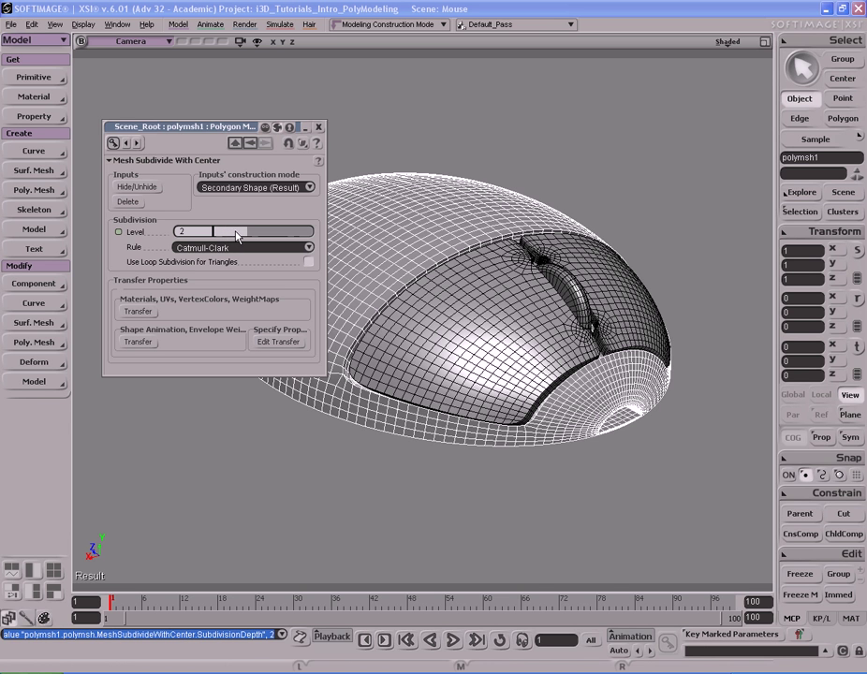
- Deselect the subdivided body, check its surface and delete the subdivision's input mesh
key("s")
left_click_drag(641, 263, 574, 230)
left_click(616, 225)
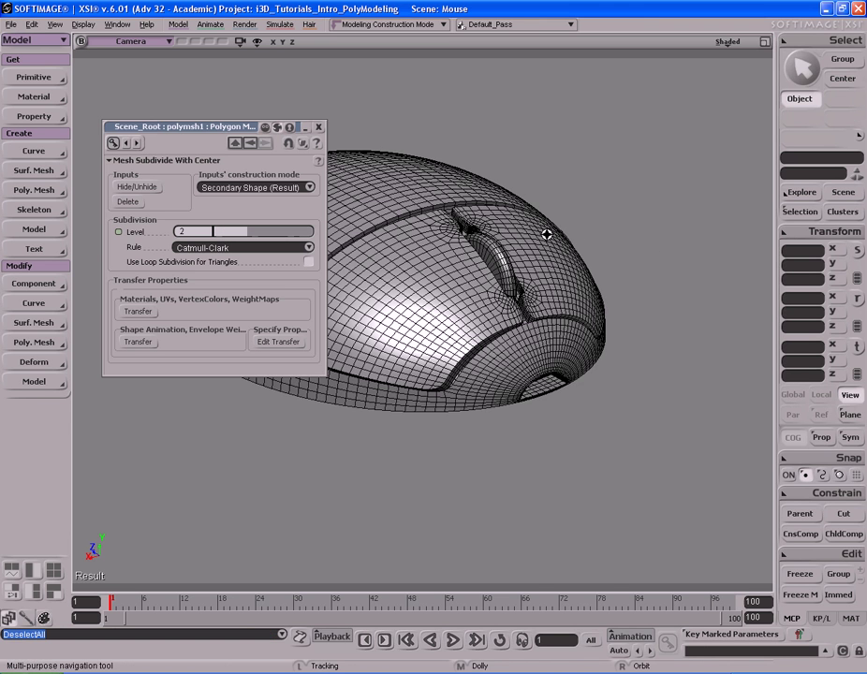
left_click_drag(641, 249, 676, 253)
left_click(130, 202)
- Preview the smoothed mouse with render regions from two angles
key("s")
right_click_drag(285, 207, 388, 220)
key("q")
left_click_drag(484, 374, 587, 420)
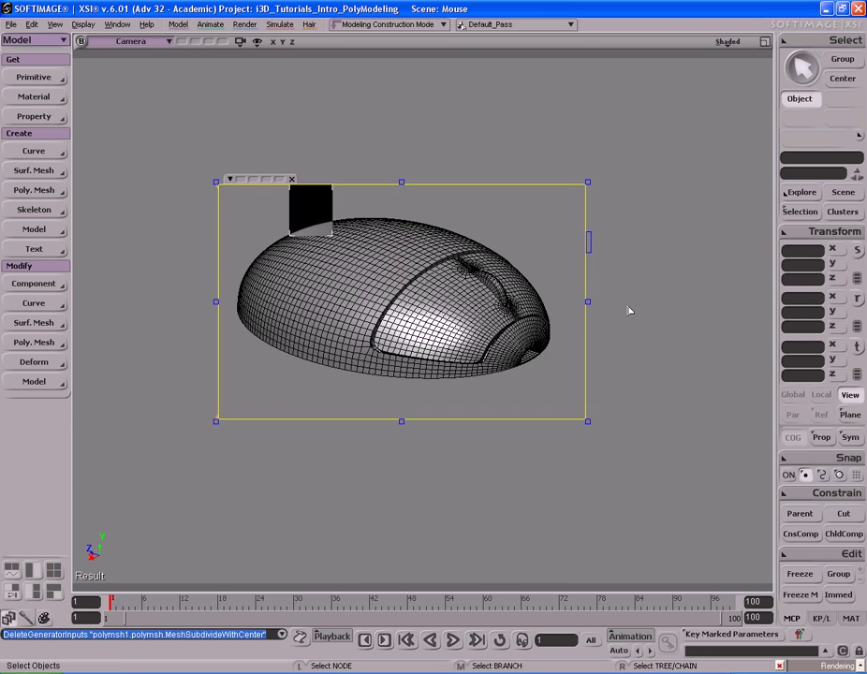
key("s")
right_click_drag(646, 223, 518, 255)
key("q")
left_click_drag(309, 199, 575, 420)
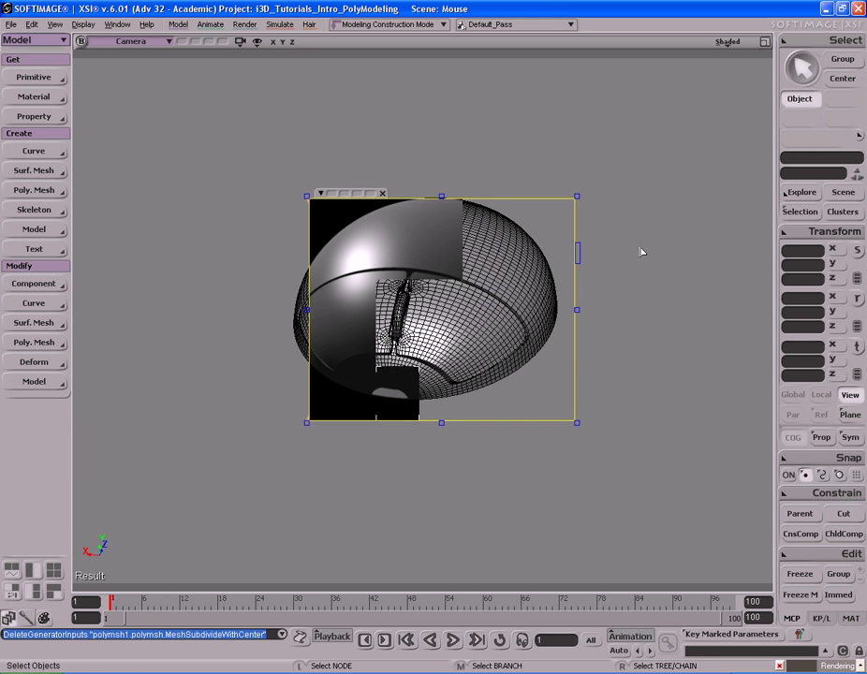
- Select all the mouse objects and freeze their modeling history
key("s")
right_click_drag(536, 280, 522, 260)
right_click_drag(536, 311, 517, 252)
left_click(521, 248)
left_click_drag(239, 195, 596, 465)
left_click(802, 596)
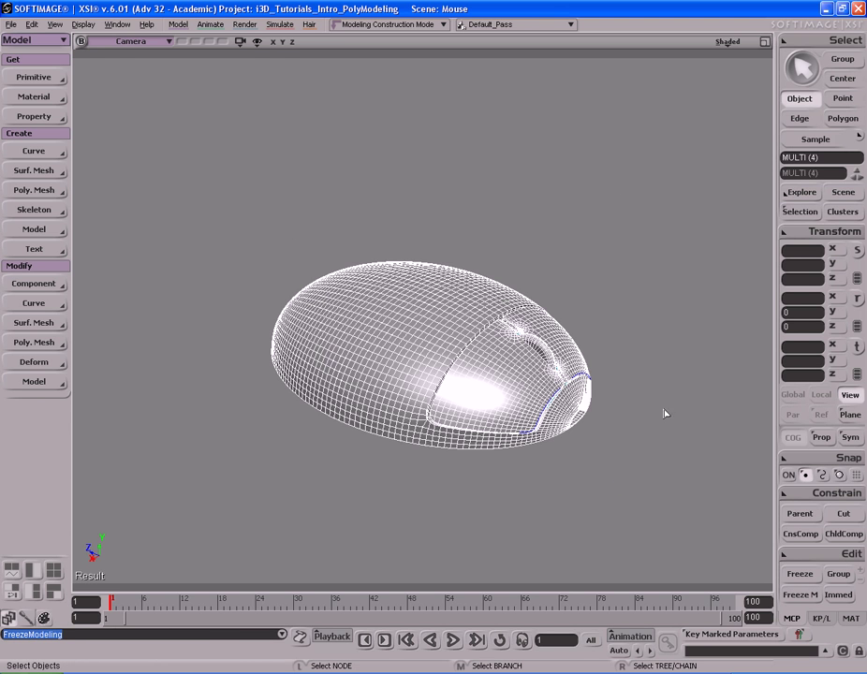
- Select all four mouse objects and merge them into a single polygon mesh
left_click(671, 409)
left_click_drag(196, 190, 627, 473)
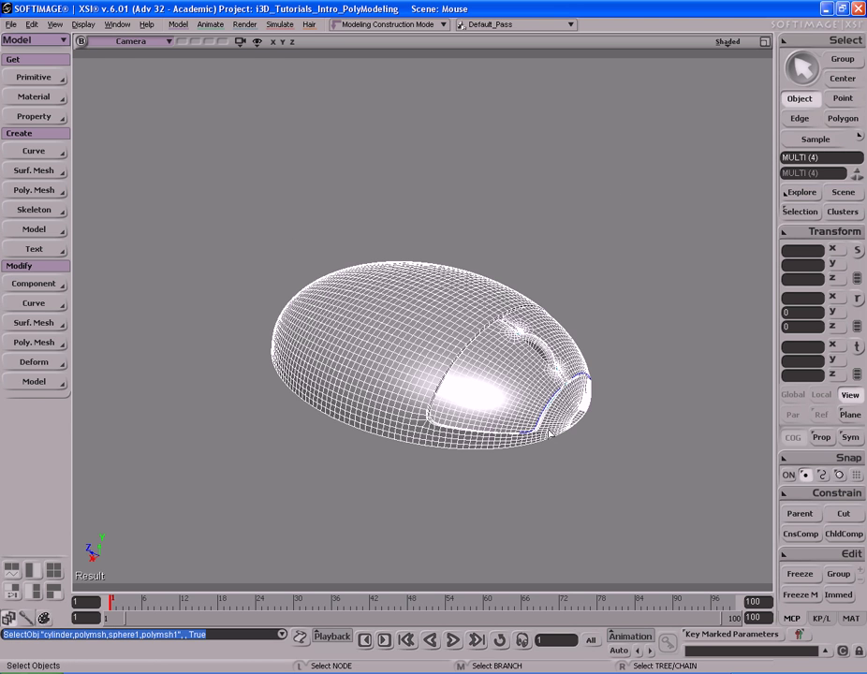
right_click_drag(519, 457, 523, 421)
middle_click(728, 43)
right_click_drag(672, 217, 662, 274)
middle_click(729, 45)
right_click_drag(686, 224, 685, 234)
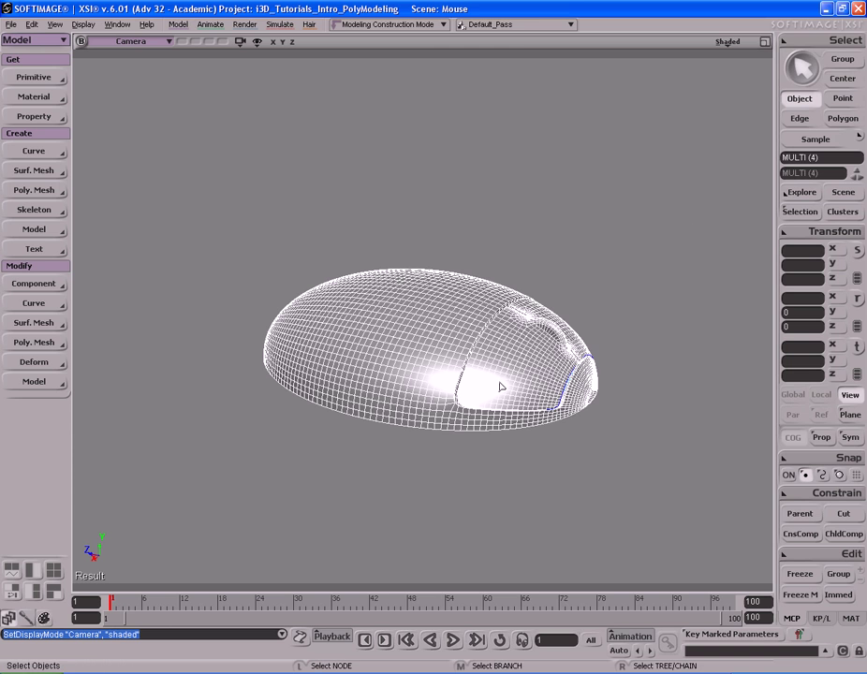
right_click(415, 327)
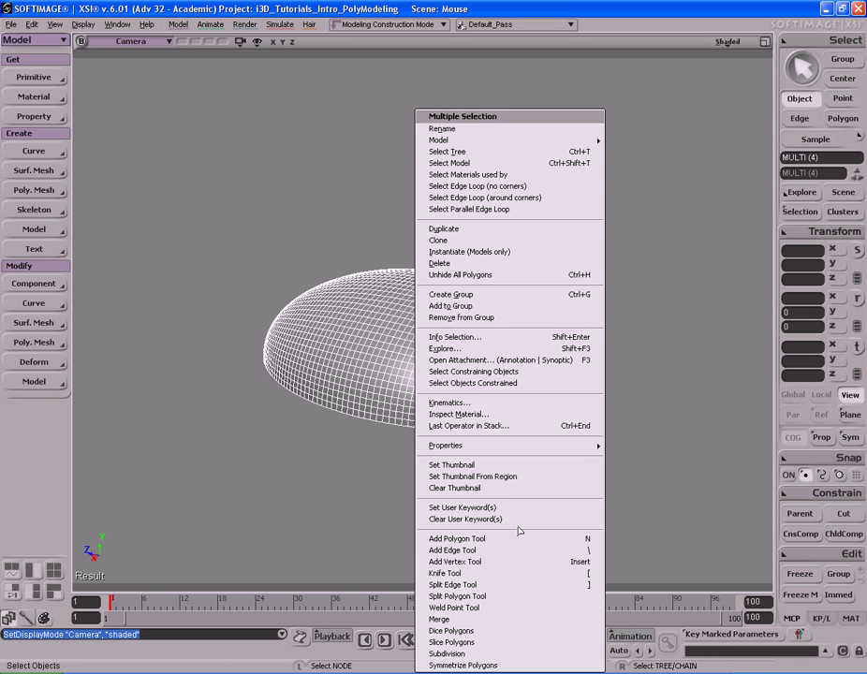
left_click(521, 619)
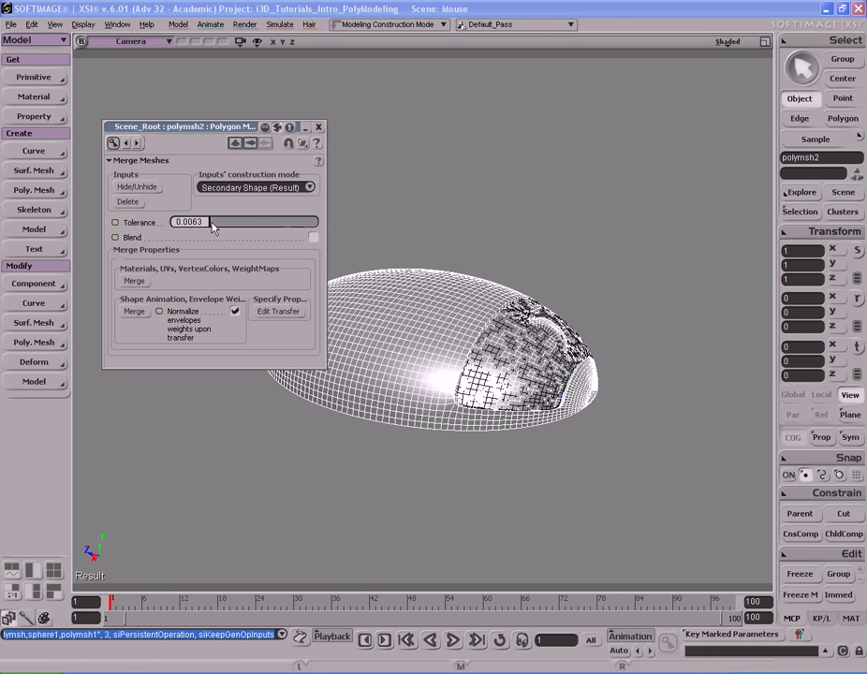
- Delete the merge's input meshes and freeze the modeling history of the merged mesh
left_click(130, 203)
key("s")
right_click_drag(471, 272, 475, 260)
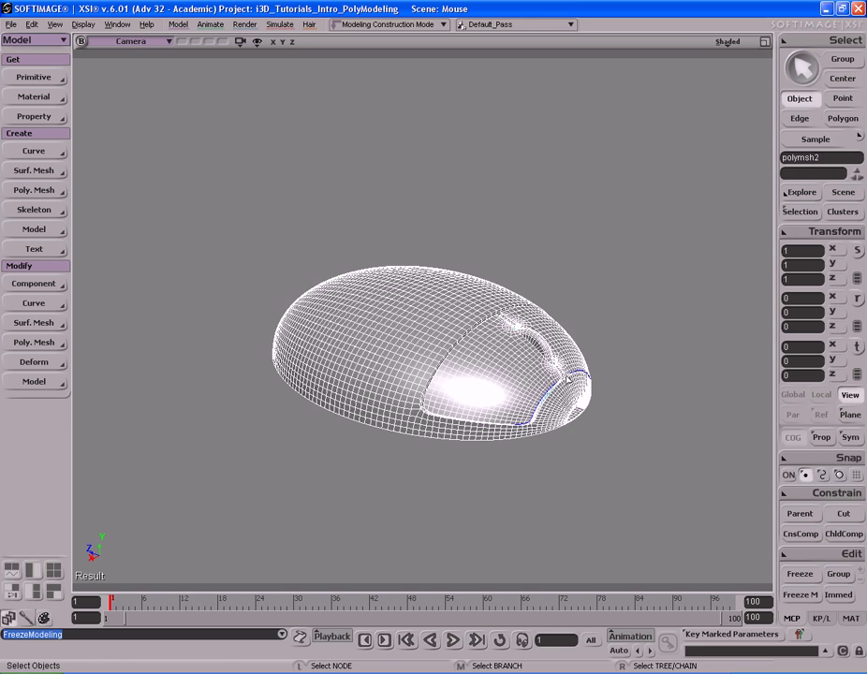
- Rename the merged polygon mesh to Mouse and close its properties
key("Return")
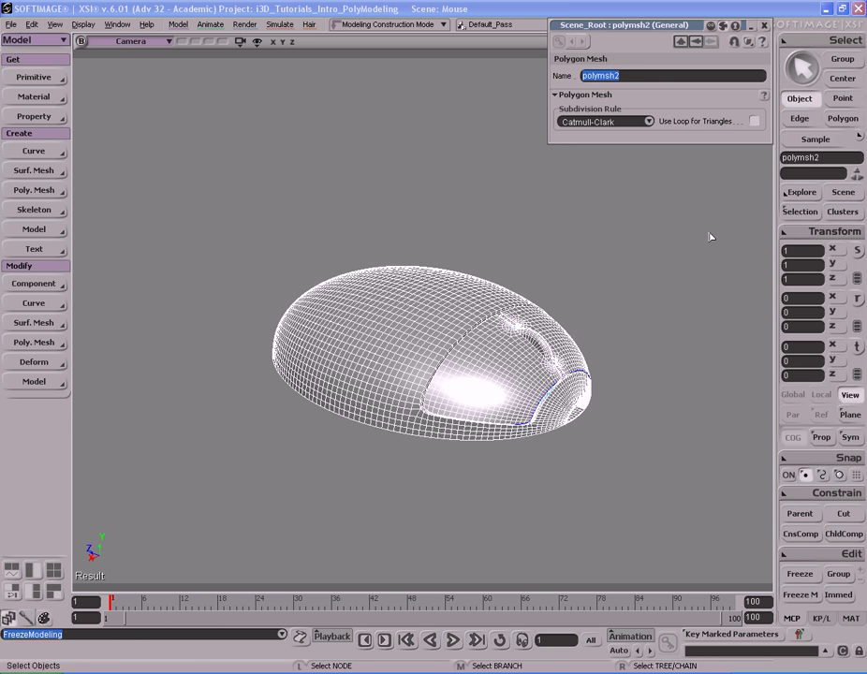
type("Mouse1")
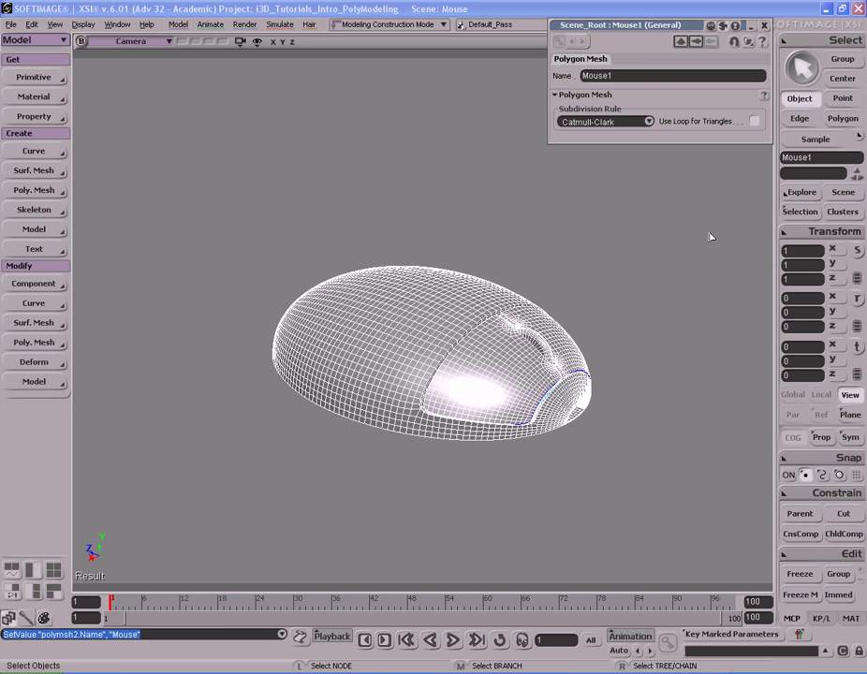
left_click(766, 26)
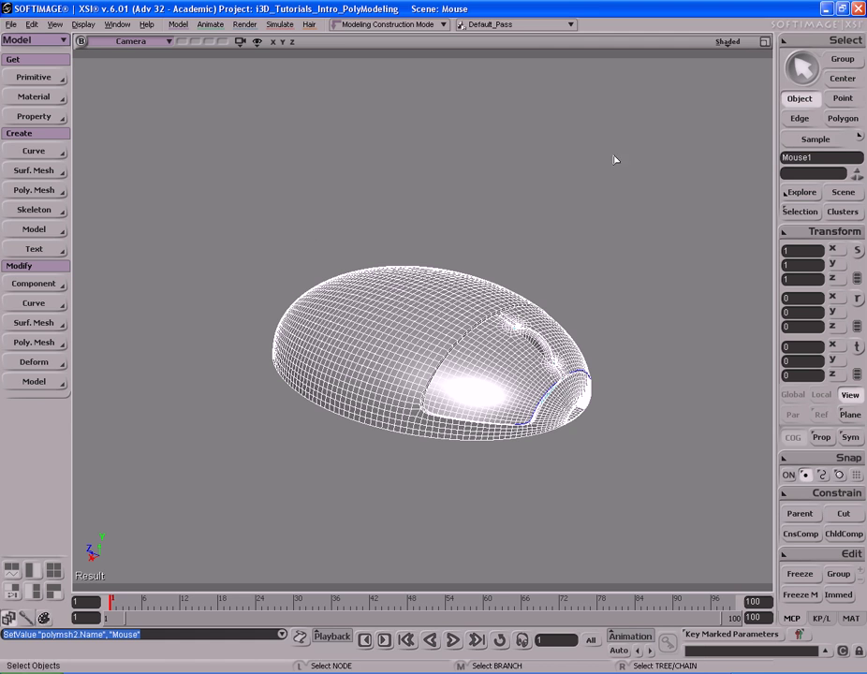
- Export the merged mesh in dotXSI format as Mouse in the project's dotXSI folder, then deselect it
left_click(10, 24)
mouse_move(59, 170)
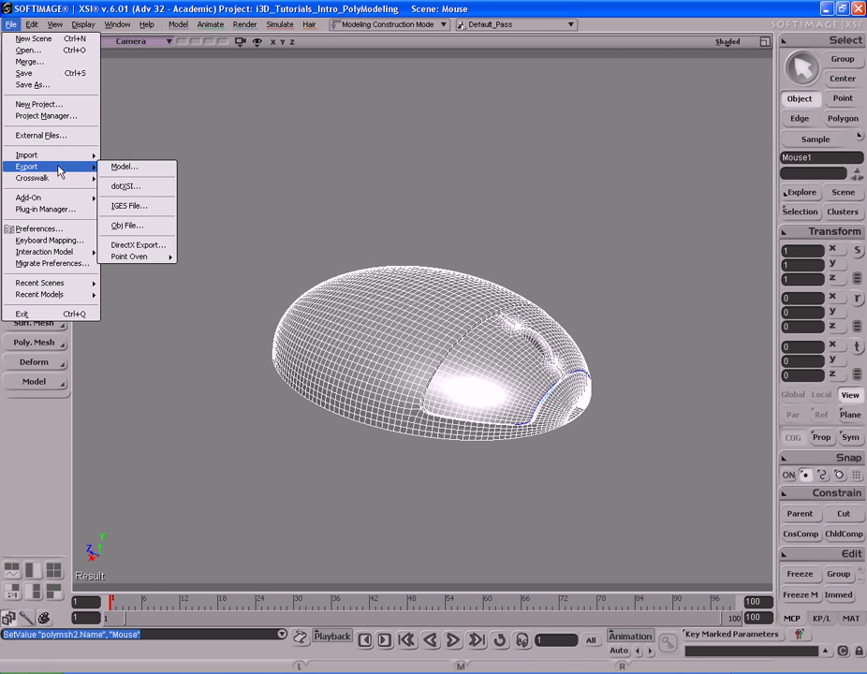
left_click(136, 187)
left_click(498, 471)
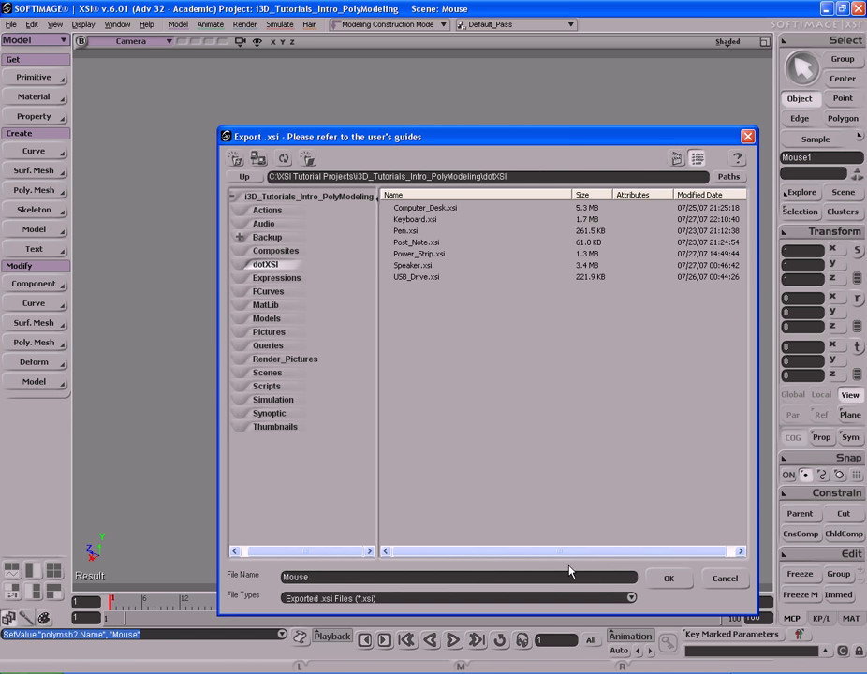
left_click(668, 577)
left_click(638, 389)
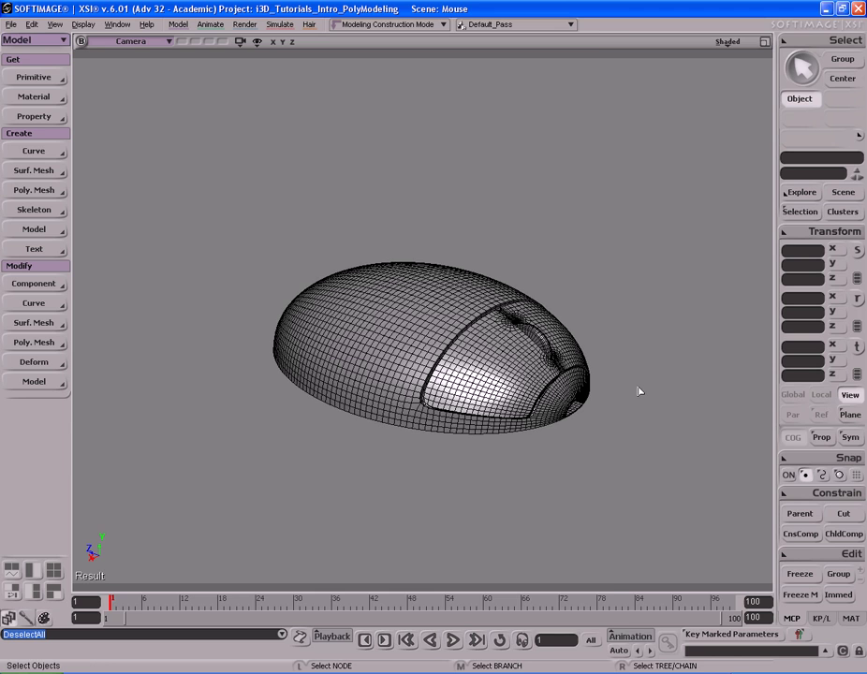